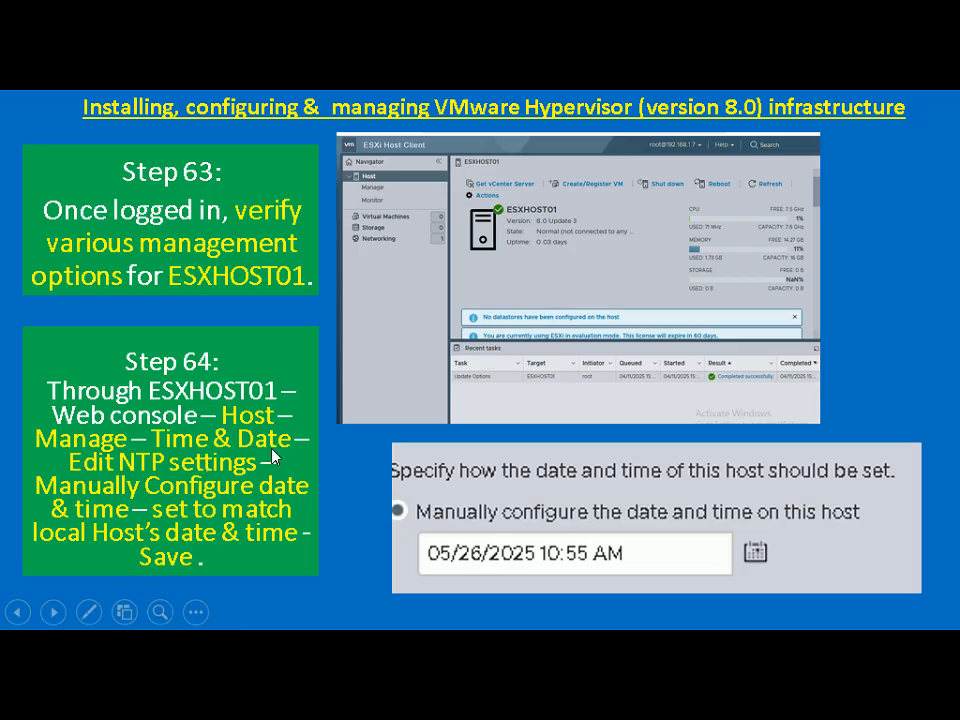
# Switch from the PowerPoint slide show to the WIN2022DC remote desktop showing ESXHOST01's Host Client
pyautogui.hotkey('alt', 'Tab')
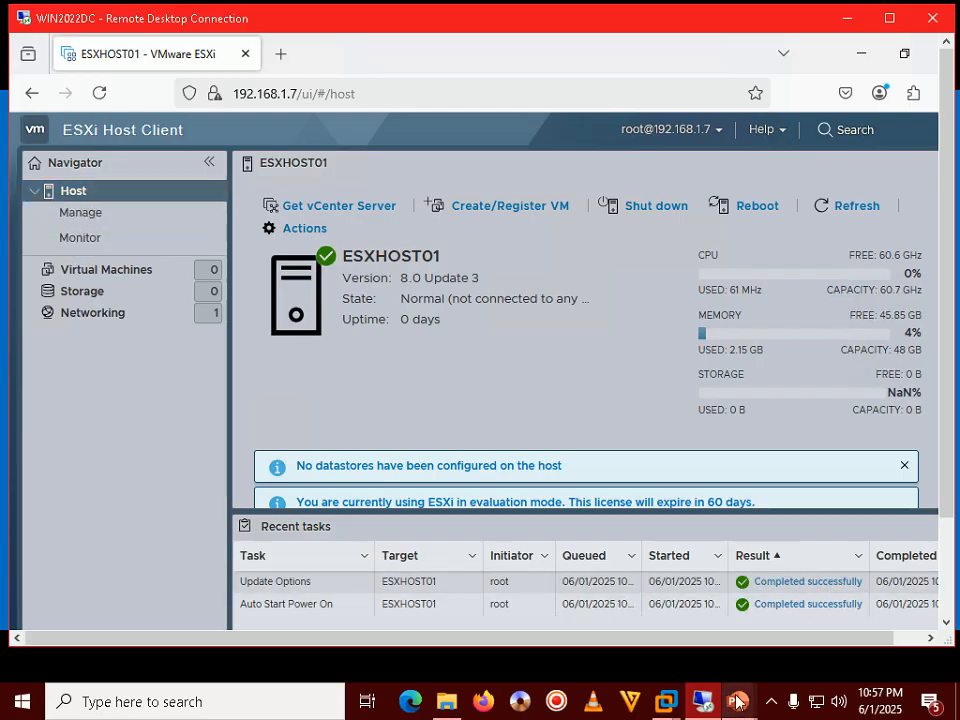
# Check the tutorial slide, then open ESXHOST01's Manage > System > Time & date page
pyautogui.moveTo(738, 700)
pyautogui.click(784, 585)
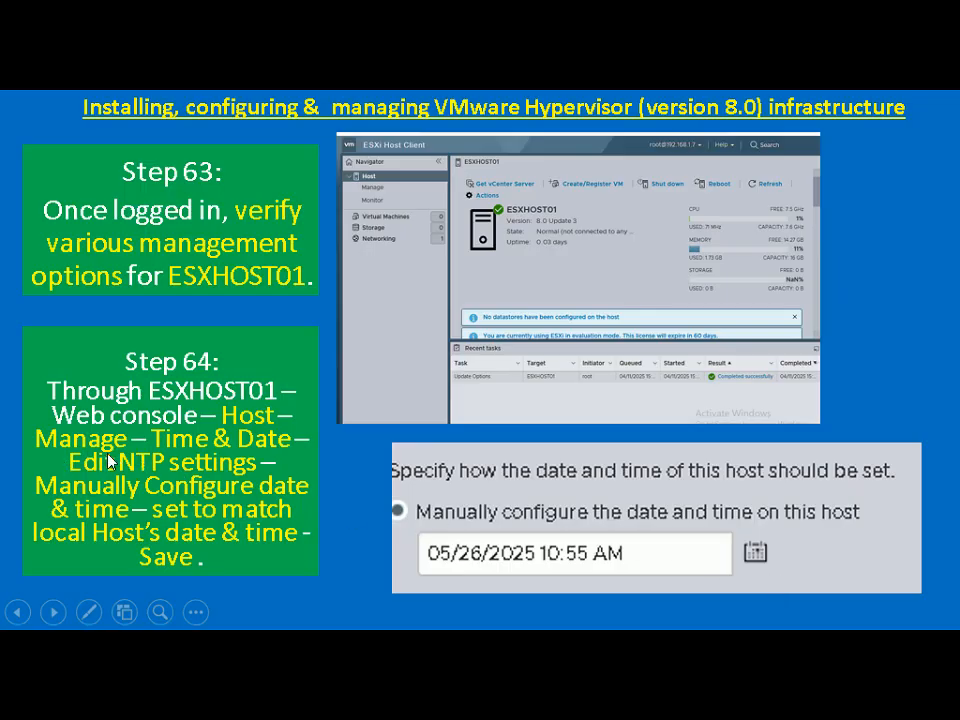
pyautogui.hotkey('alt', 'Tab')
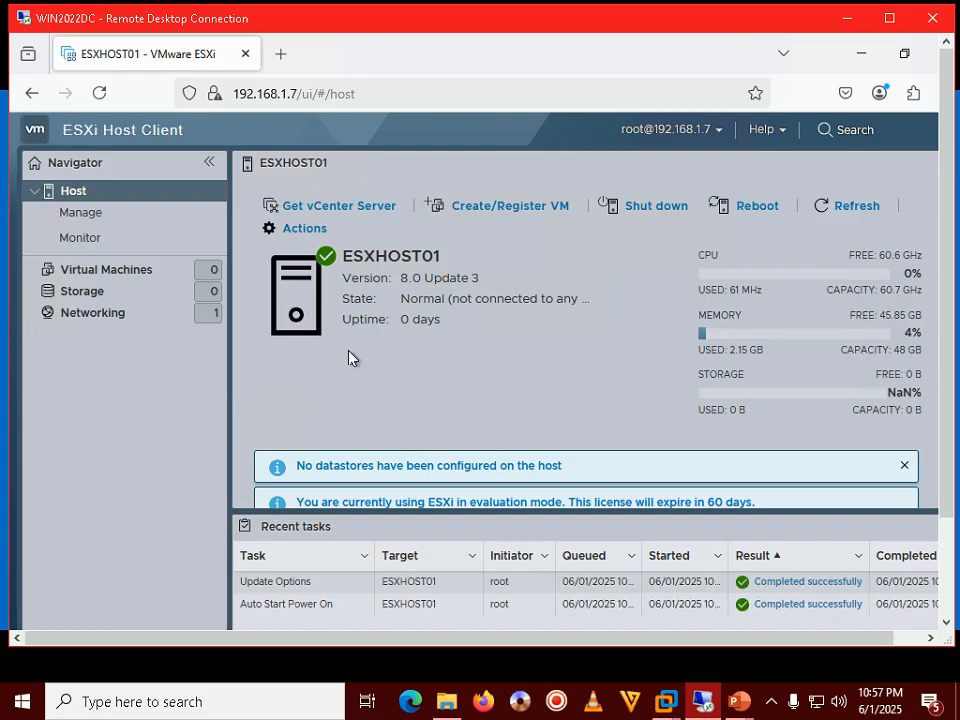
pyautogui.click(70, 216)
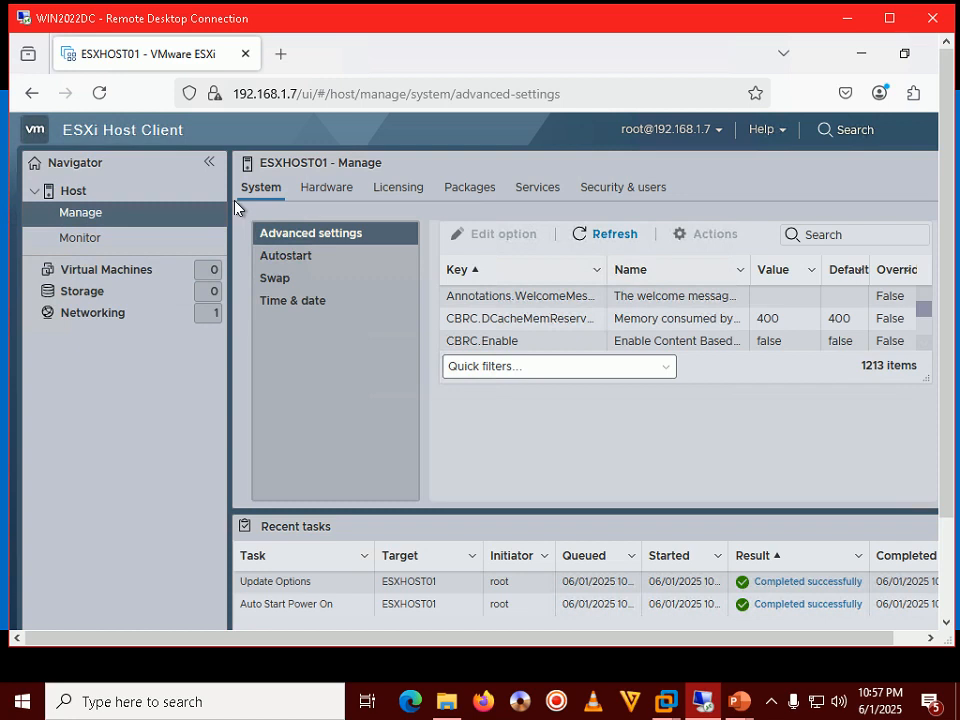
pyautogui.click(276, 300)
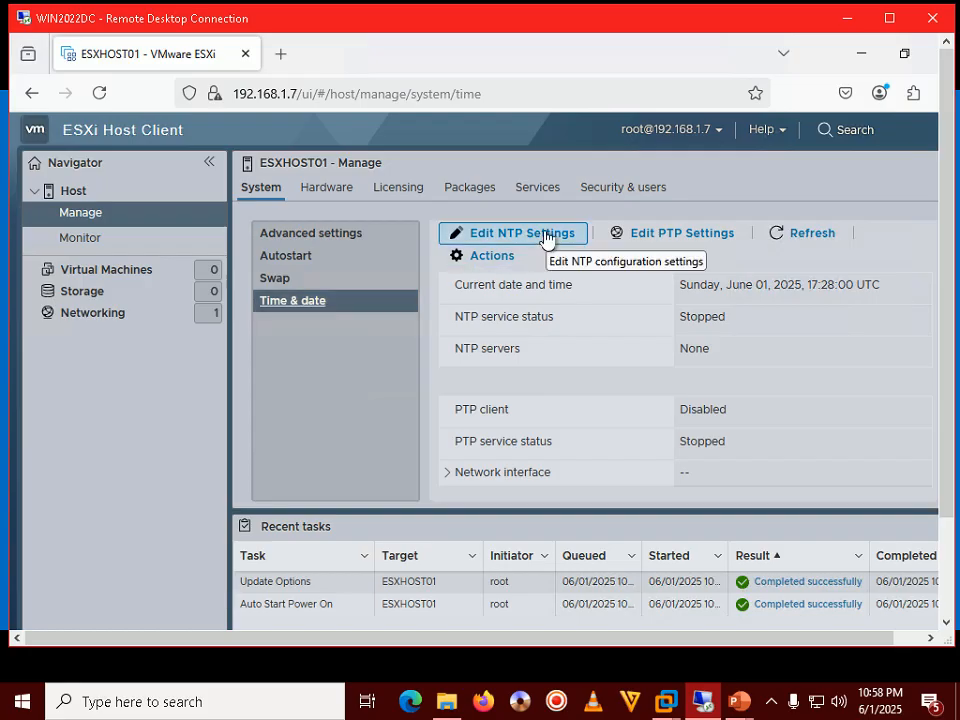
# Glance at the next tutorial slide and return to the ESXi Host Client
pyautogui.moveTo(739, 700)
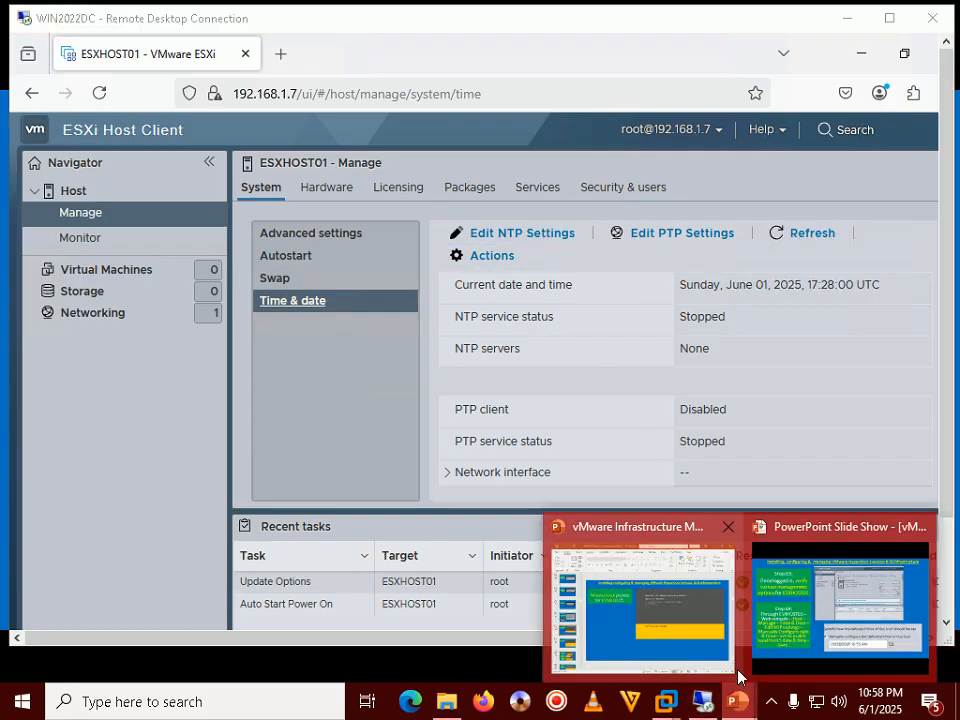
pyautogui.click(704, 603)
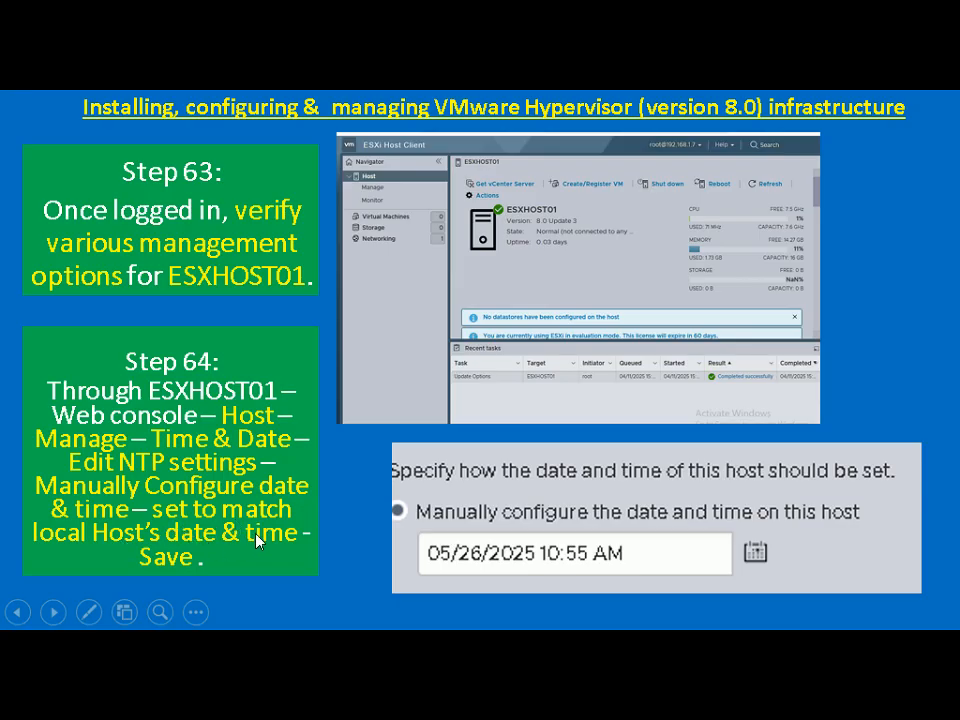
pyautogui.hotkey('alt', 'Tab')
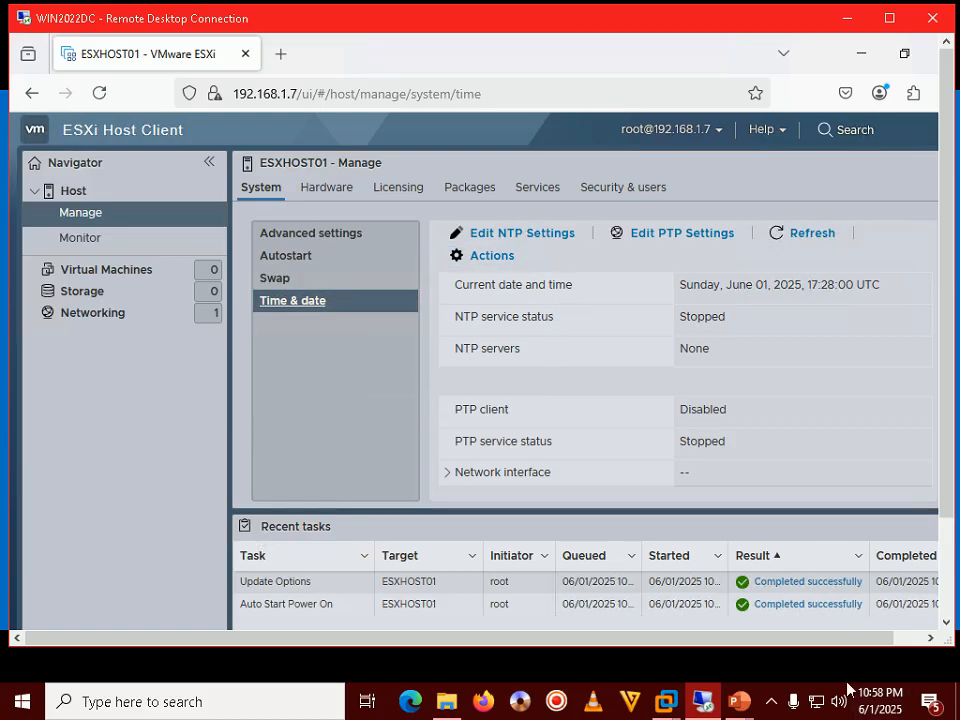
pyautogui.moveTo(897, 705)
# Change ESXHOST01's manual date and time to 06/01/2025 10:58 PM in Edit NTP Settings and save
pyautogui.click(521, 240)
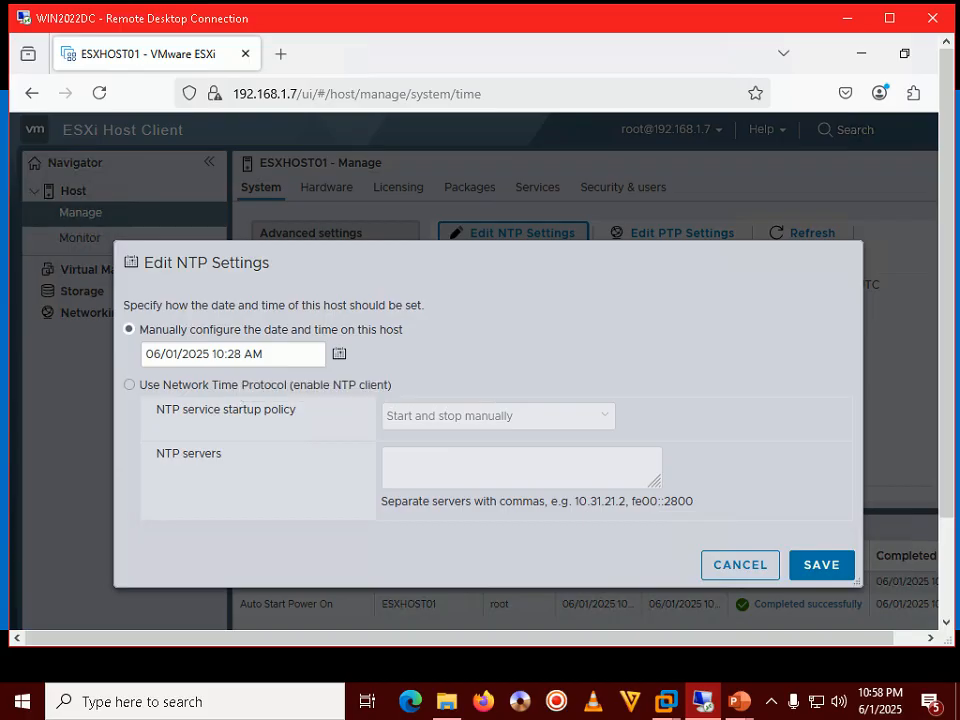
pyautogui.click(235, 354)
pyautogui.press('BackSpace')
pyautogui.write('5')
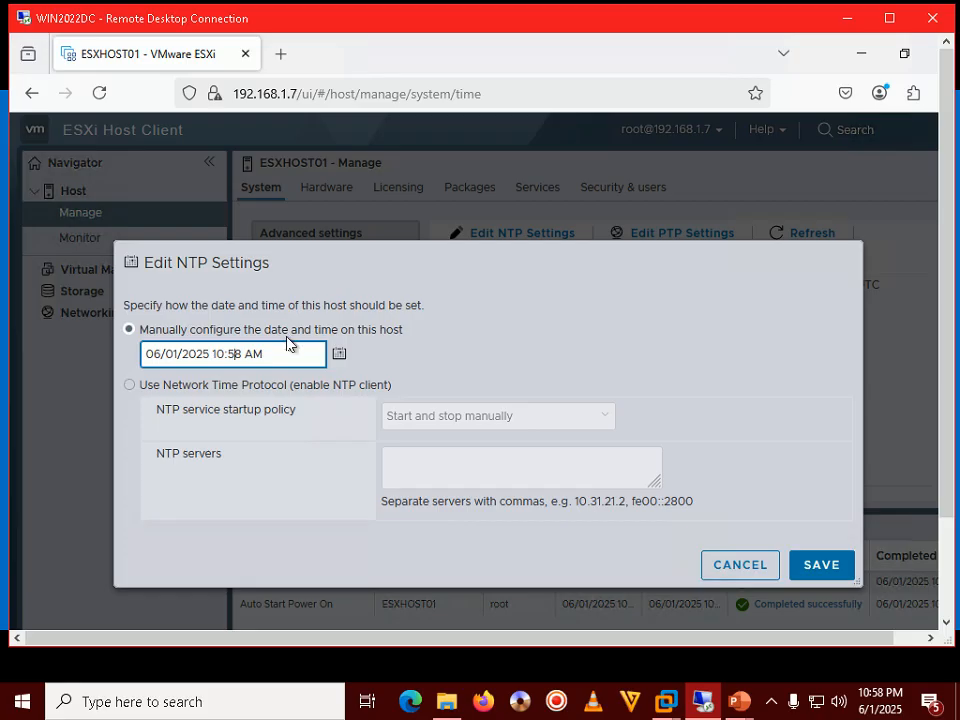
pyautogui.press('Right')
pyautogui.press('Right')
pyautogui.press('Right')
pyautogui.press('BackSpace')
pyautogui.write('P')
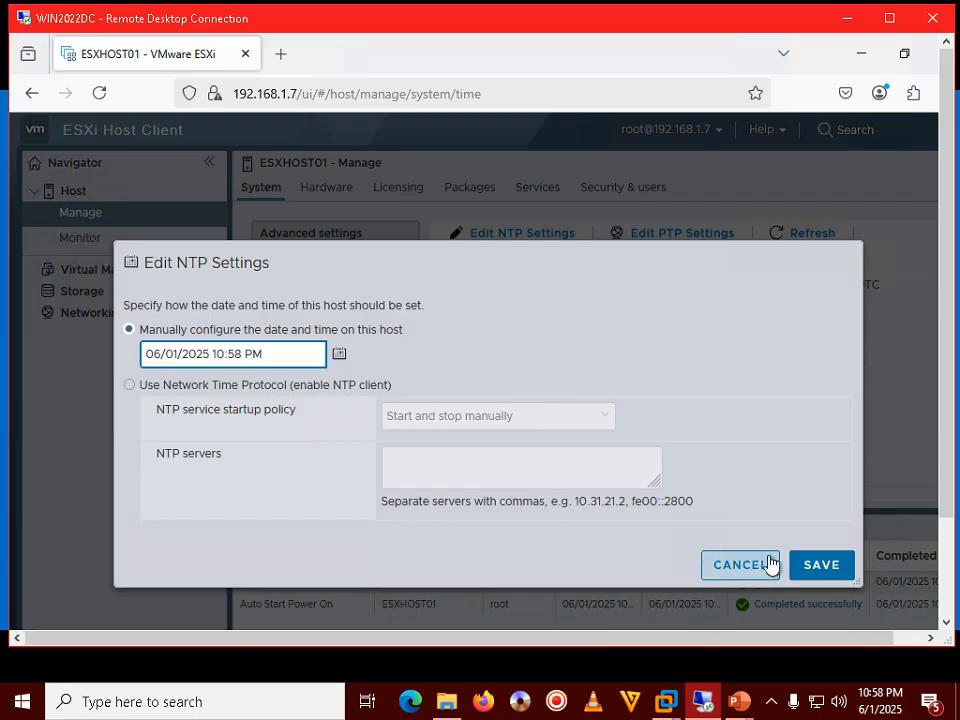
pyautogui.click(821, 565)
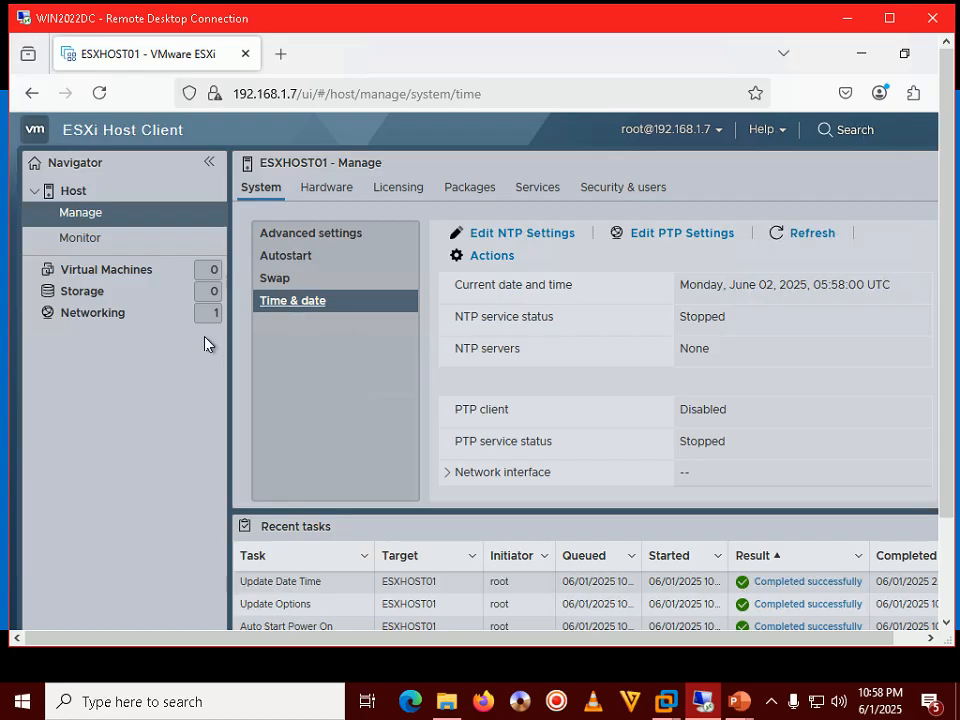
# Reopen the NTP settings to confirm the time, cancel, and bring the slide show back
pyautogui.click(497, 236)
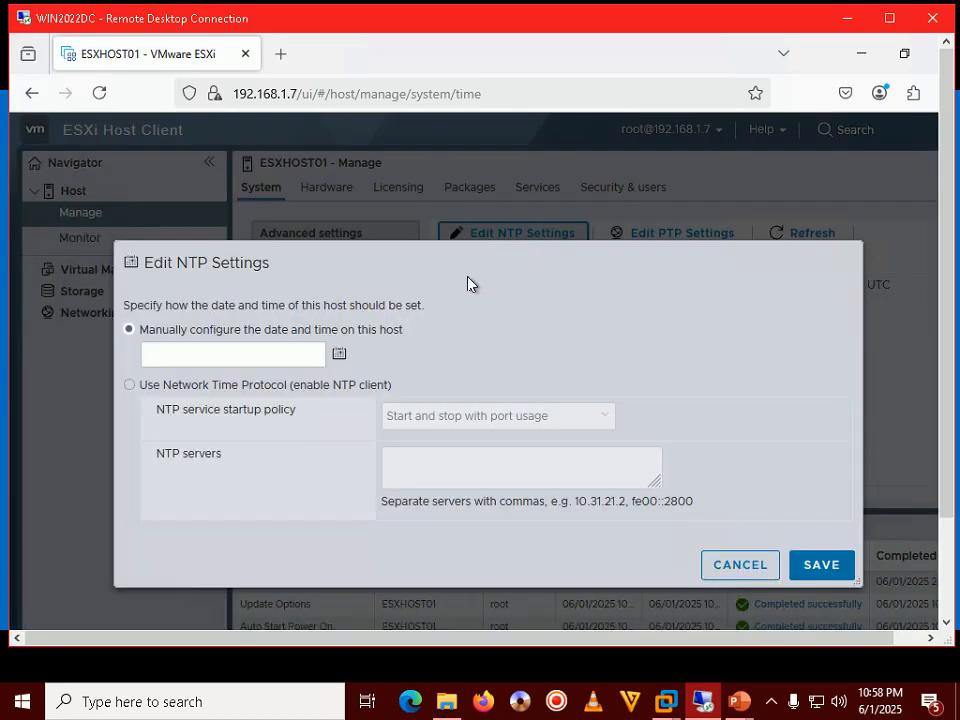
pyautogui.click(731, 568)
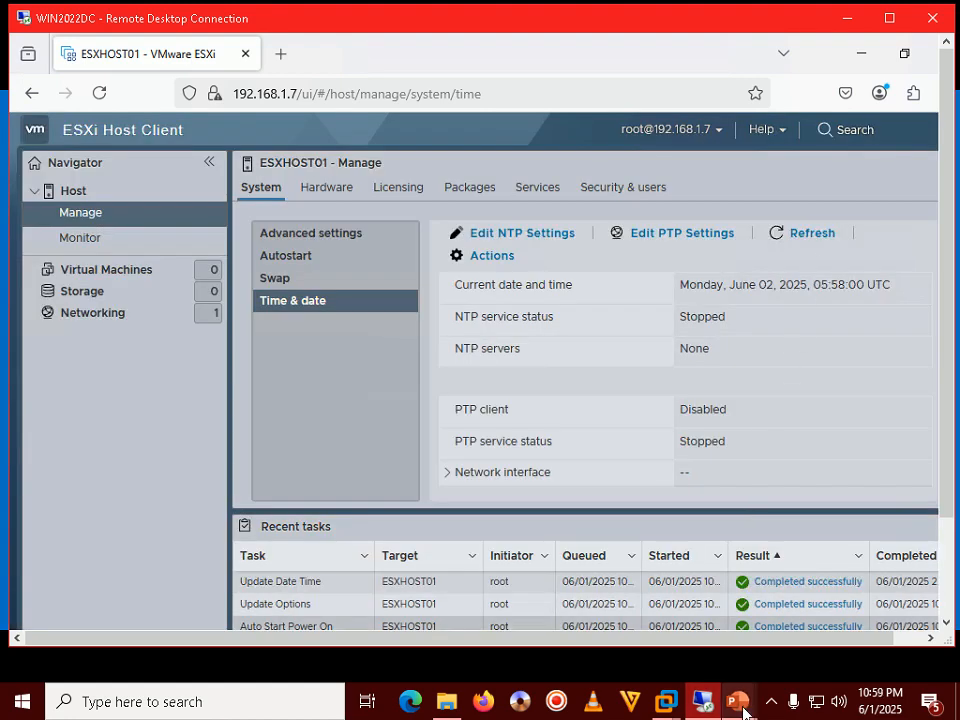
pyautogui.moveTo(739, 700)
pyautogui.click(827, 576)
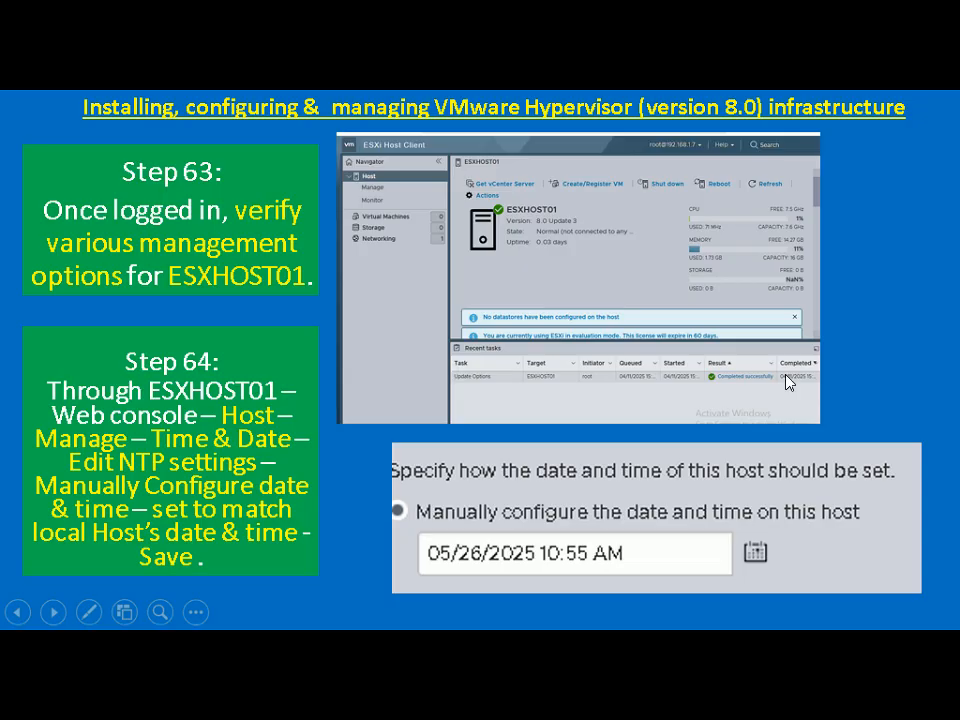
# Advance to the Step 65 ESXHOST02 slide, then scroll back to the Step 47 new-VM slide
pyautogui.press('Right')
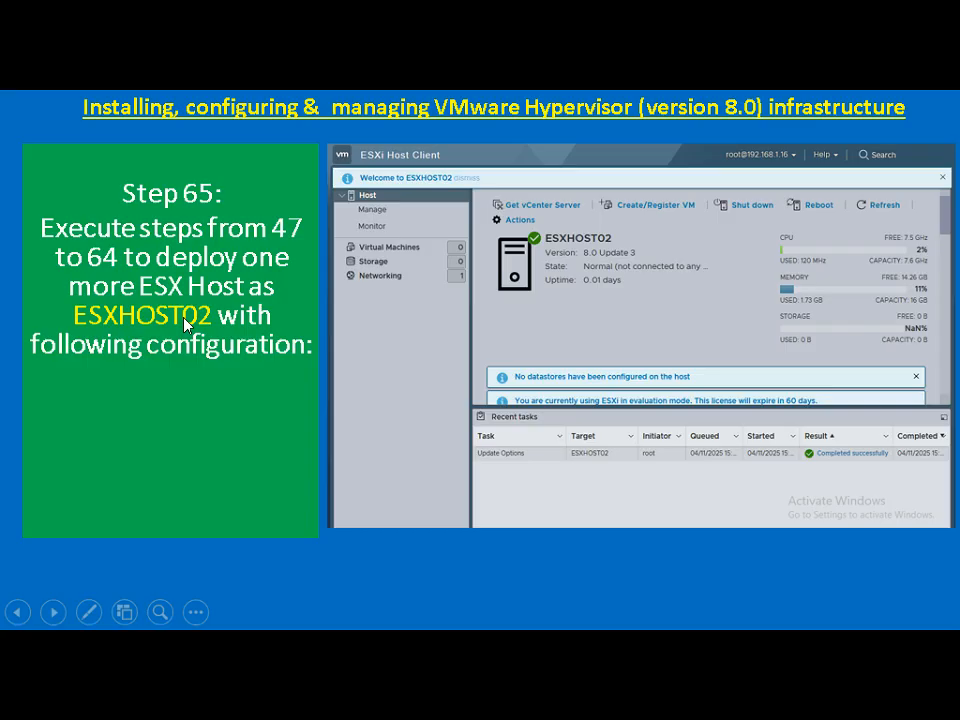
pyautogui.scroll(20, 160, 404)
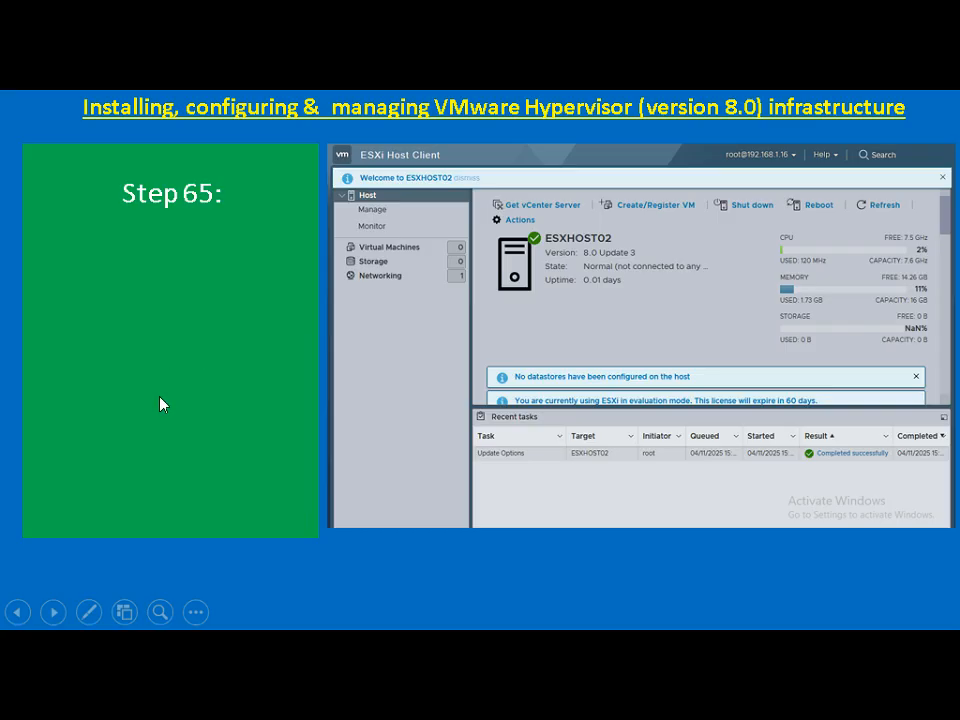
pyautogui.scroll(8, 160, 404)
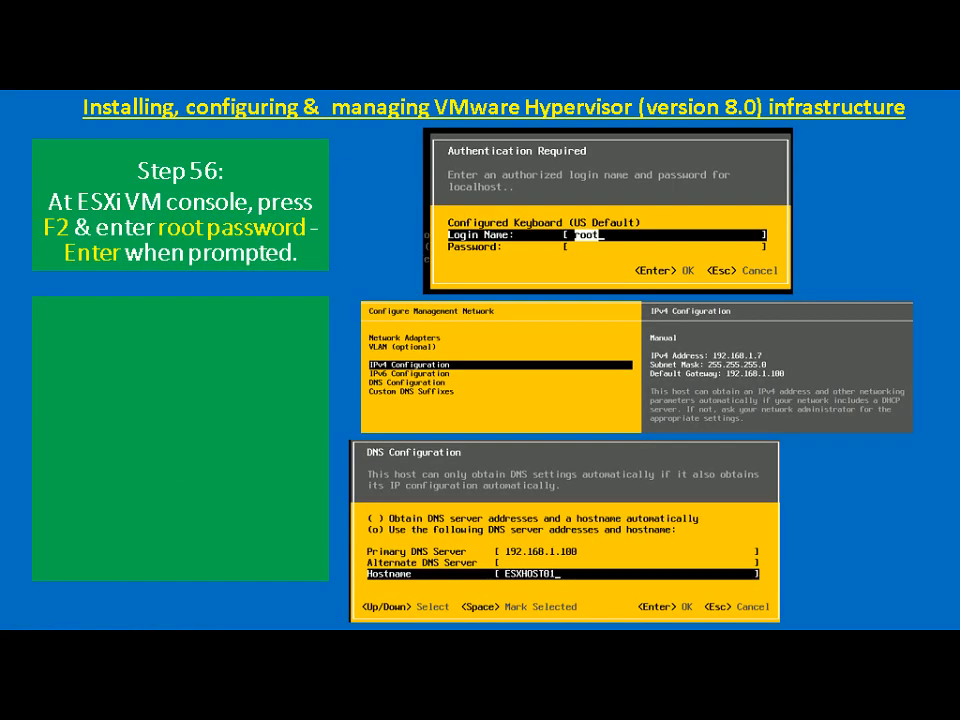
pyautogui.scroll(5, 160, 404)
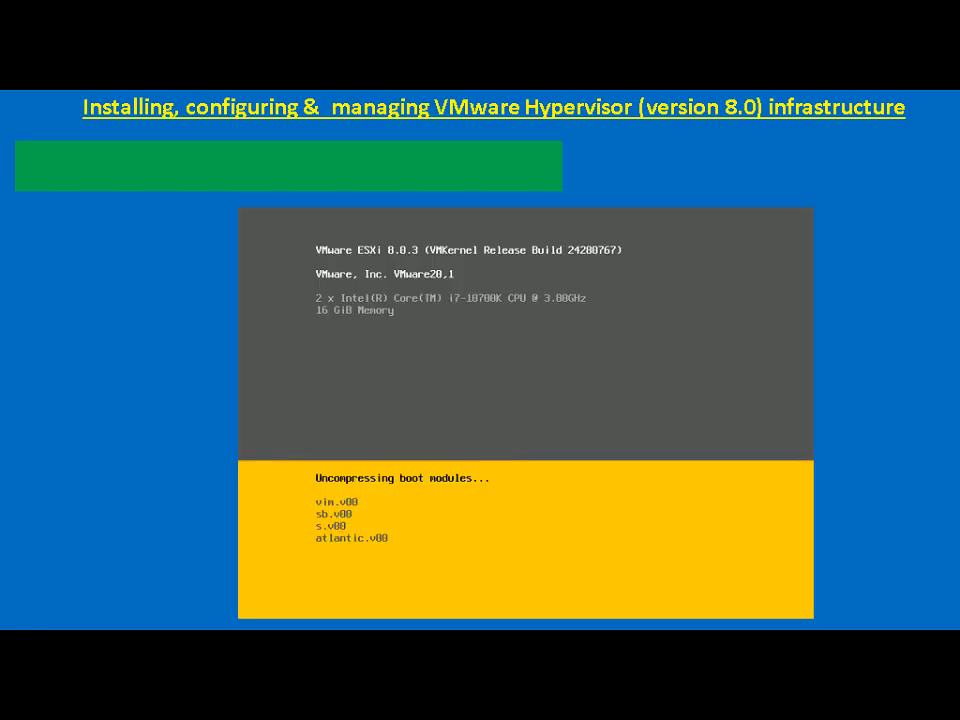
pyautogui.scroll(2, 160, 404)
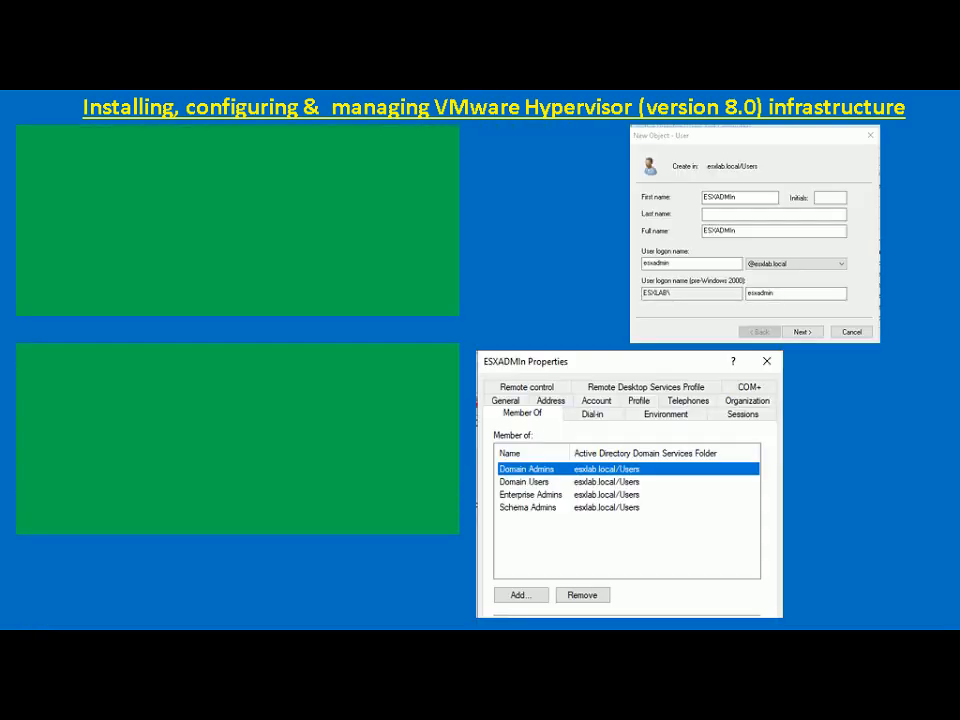
pyautogui.scroll(-8, 160, 404)
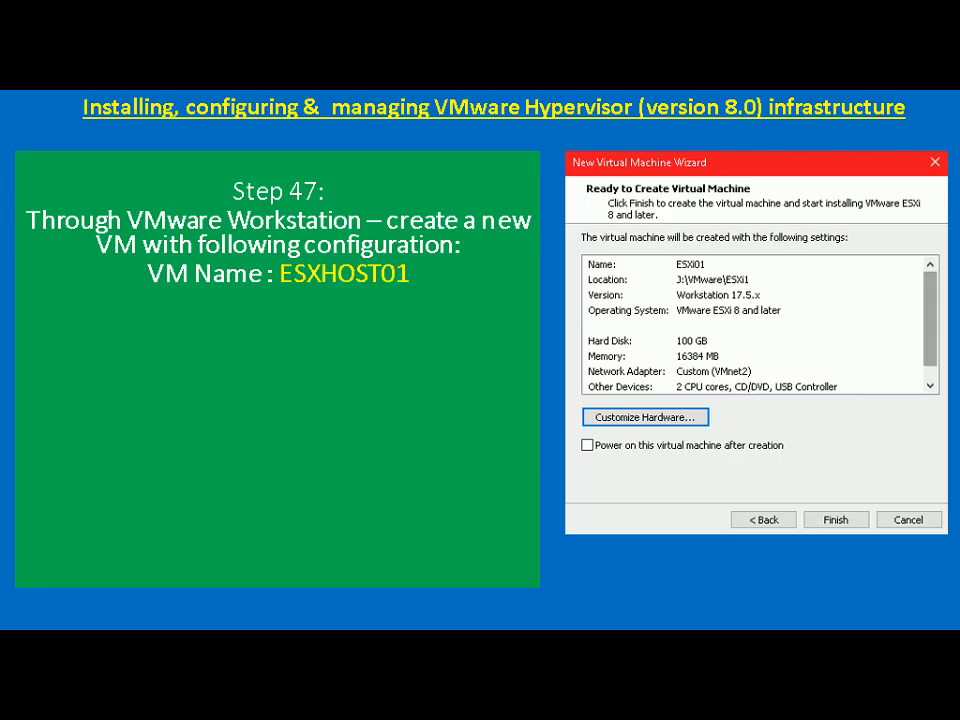
pyautogui.hotkey('alt', 'Tab')
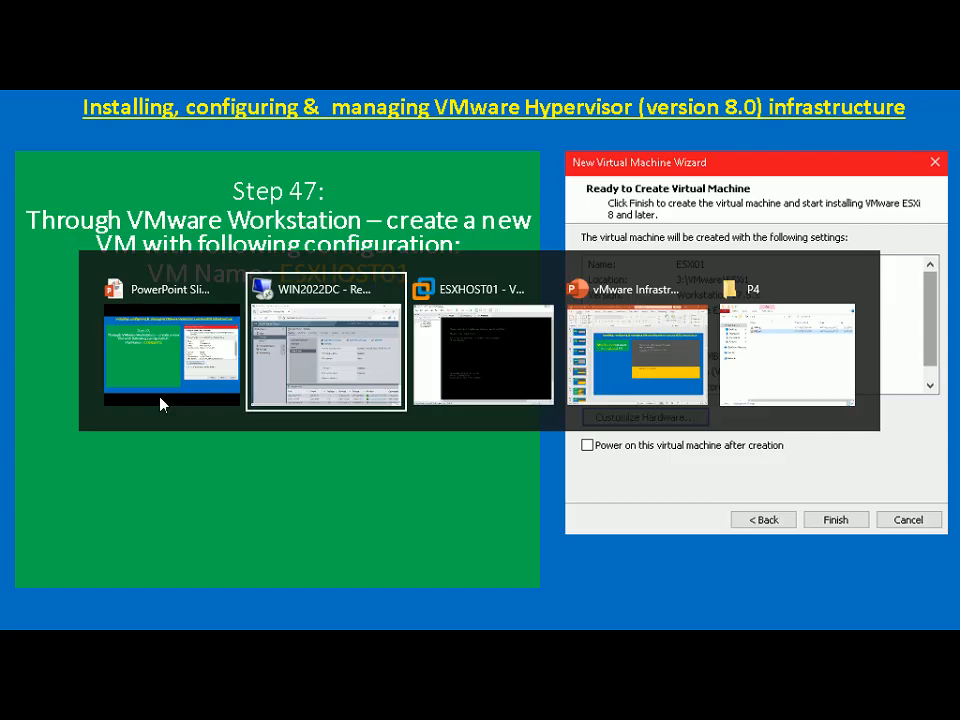
# Start a custom new VM with Workstation 17.5 compatibility, OS installed later, and VMware ESXi 8 guest
pyautogui.hotkey('alt', 'Tab')
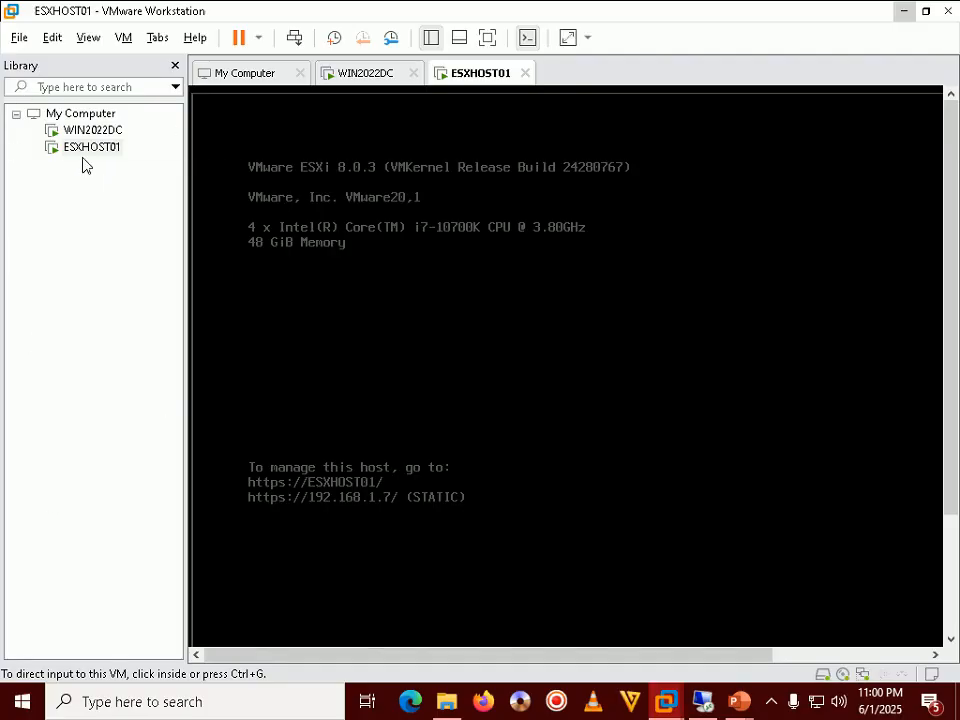
pyautogui.click(18, 40)
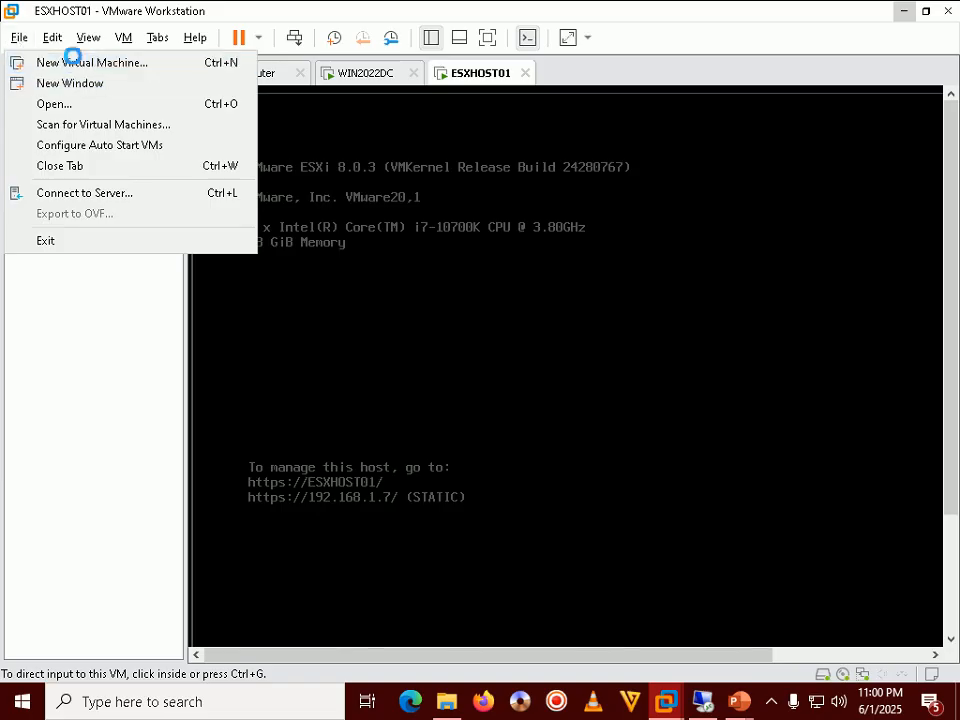
pyautogui.click(55, 62)
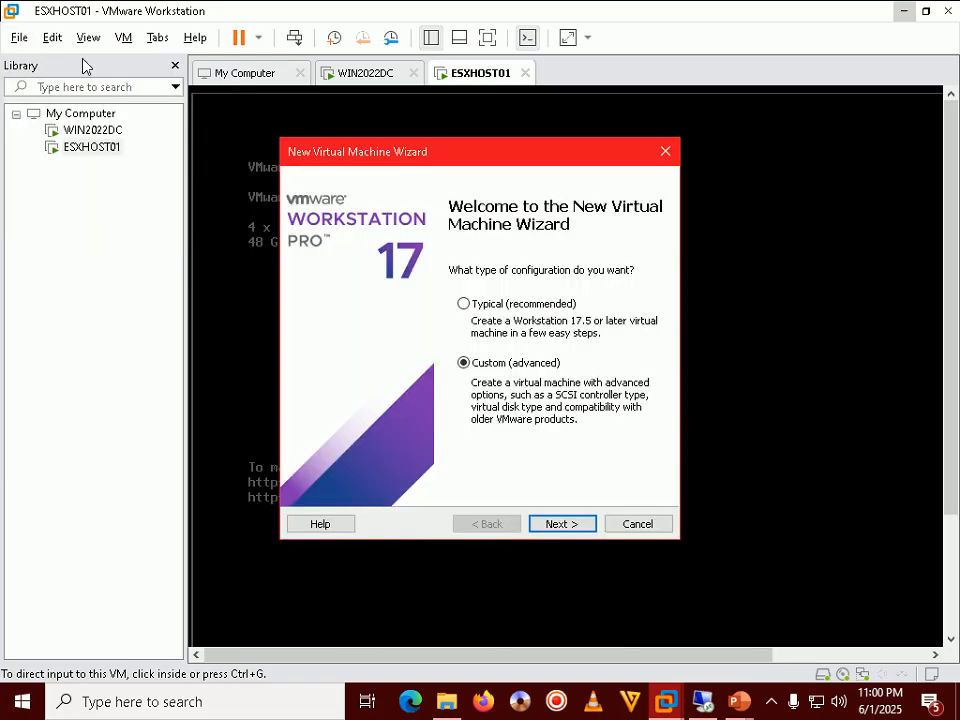
pyautogui.click(561, 524)
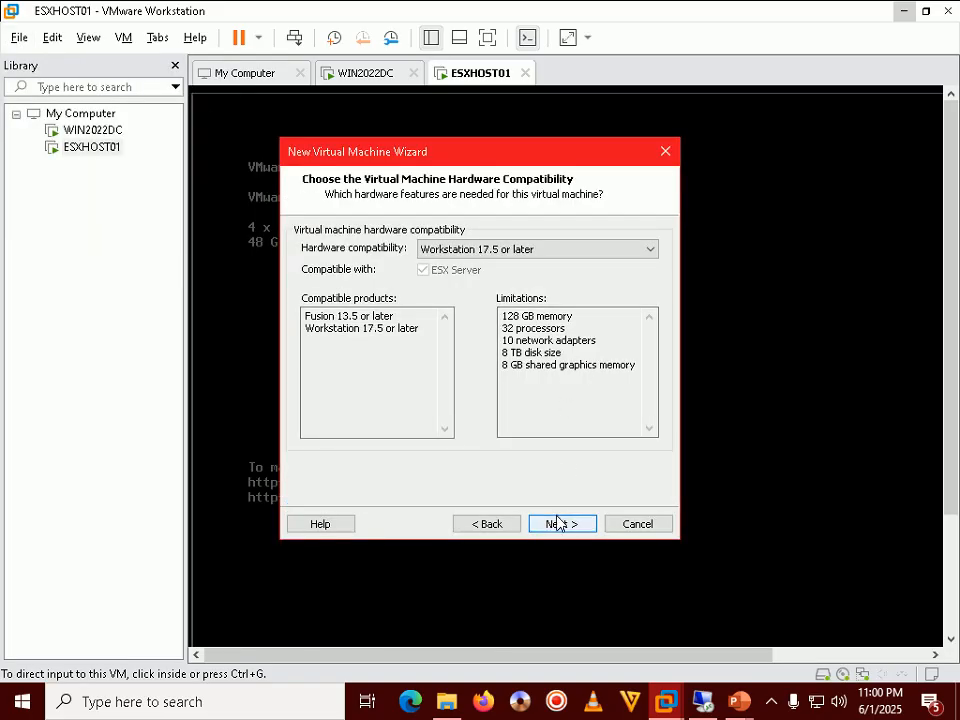
pyautogui.click(556, 523)
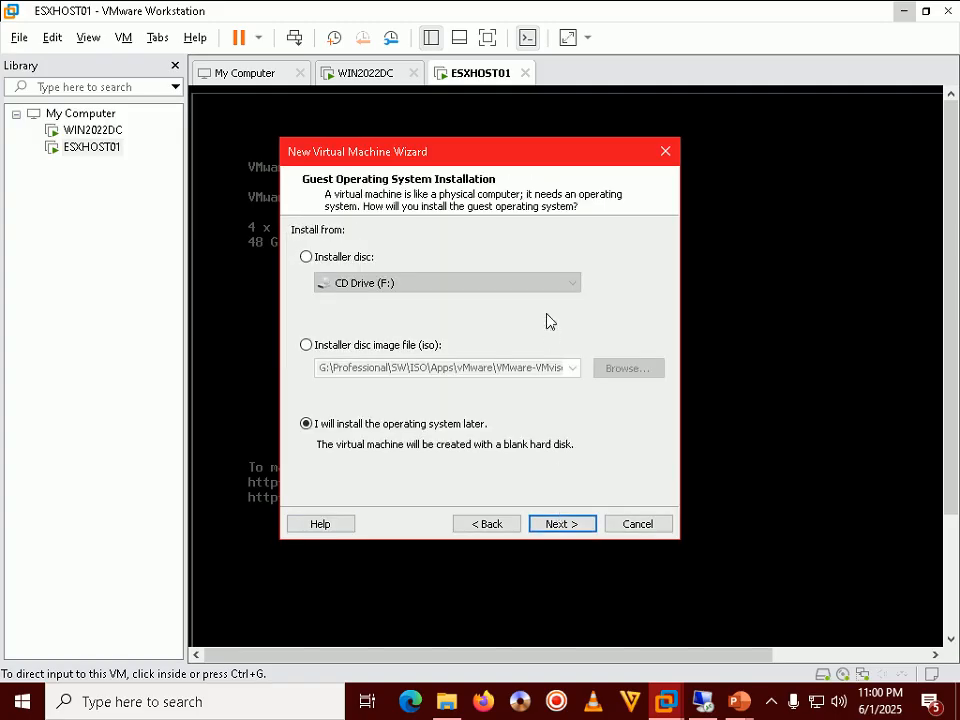
pyautogui.click(556, 524)
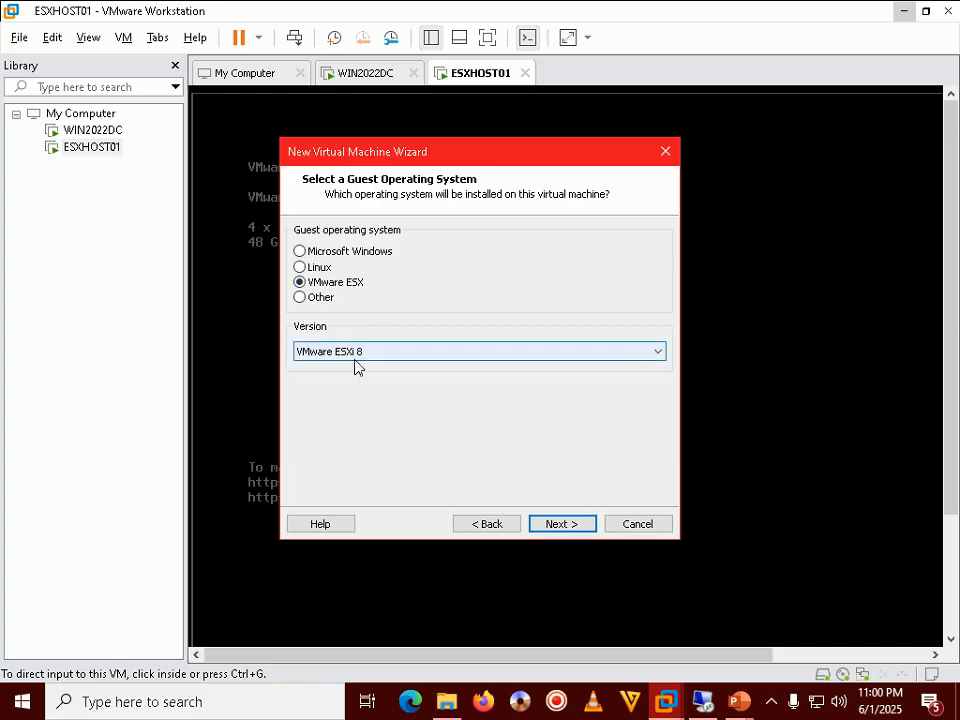
pyautogui.click(561, 526)
# Name the VM ESXHOST02 and set its location to J:\vMware\ESXHOST02
pyautogui.moveTo(367, 261); pyautogui.dragTo(300, 255)
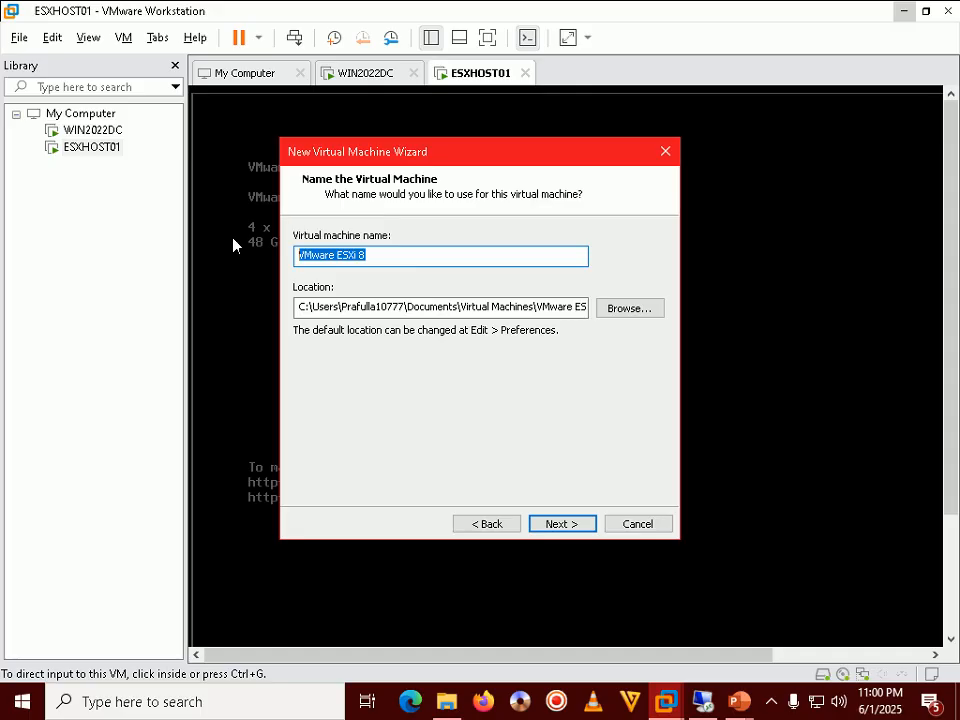
pyautogui.write('ESXHOST02')
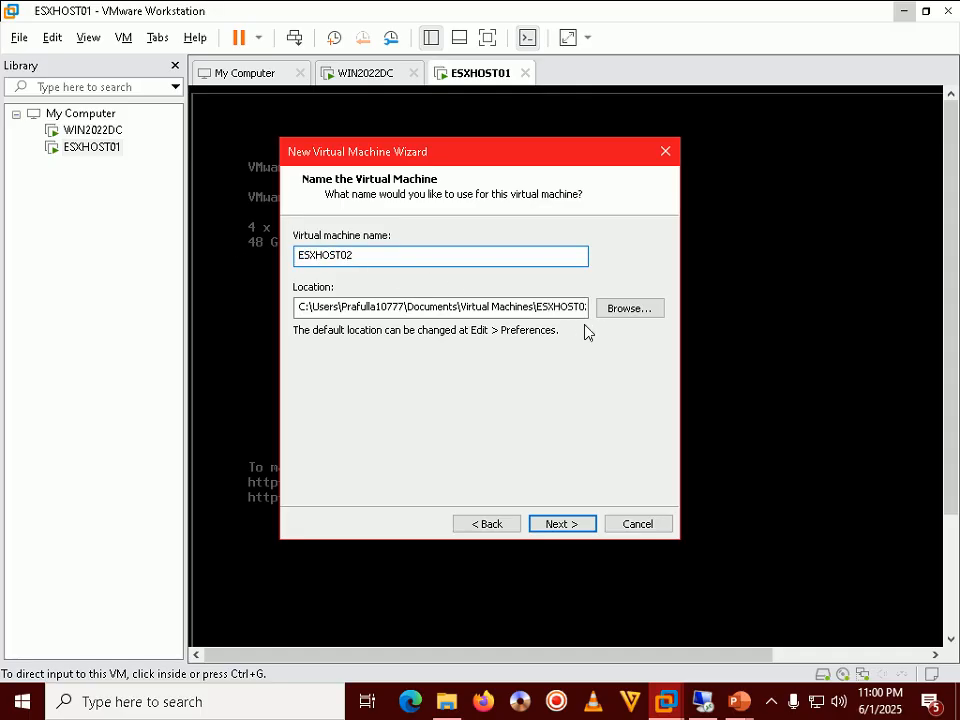
pyautogui.click(630, 310)
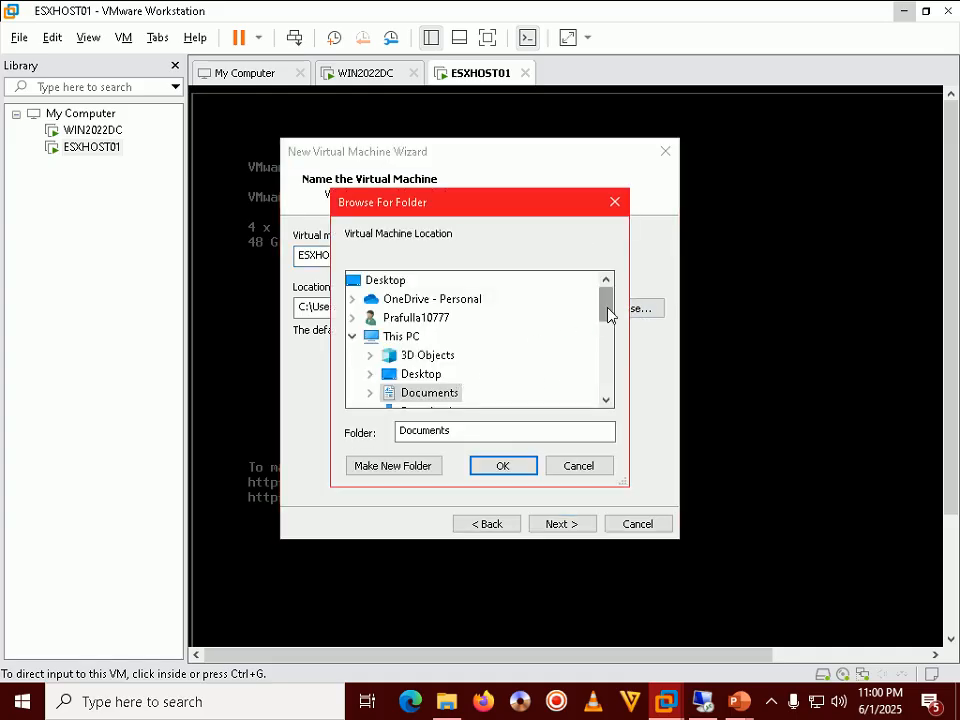
pyautogui.moveTo(609, 314); pyautogui.dragTo(602, 368)
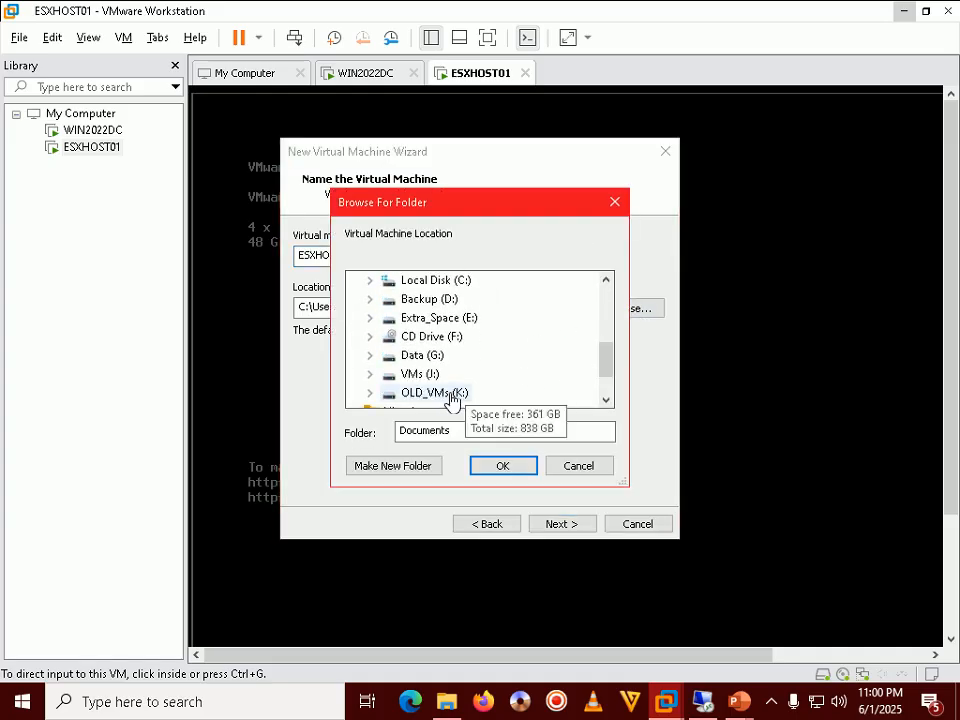
pyautogui.click(425, 376)
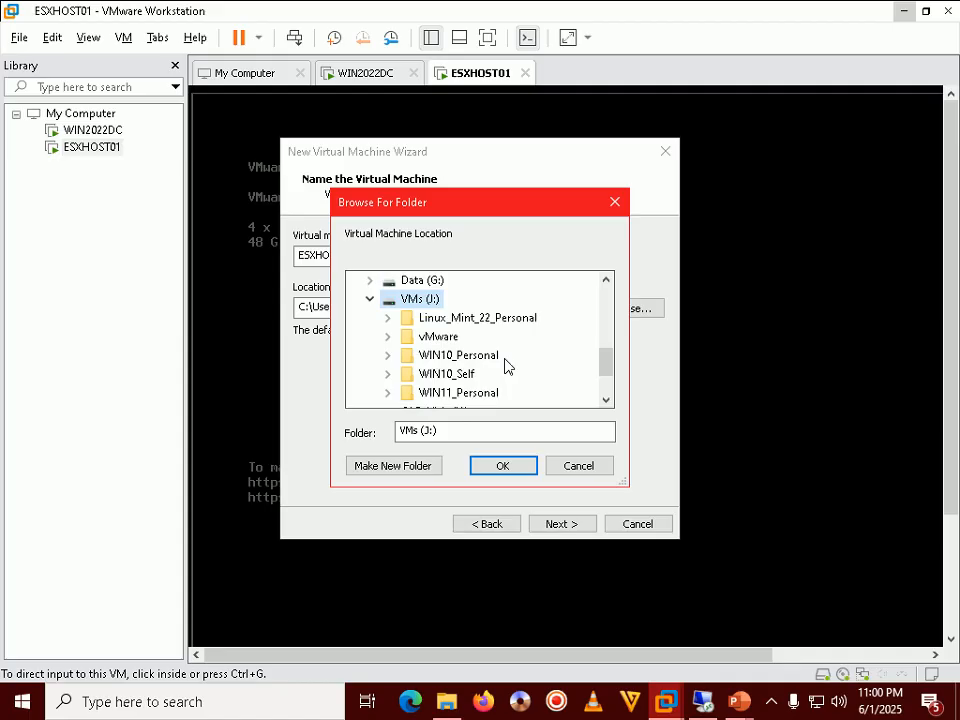
pyautogui.doubleClick(430, 338)
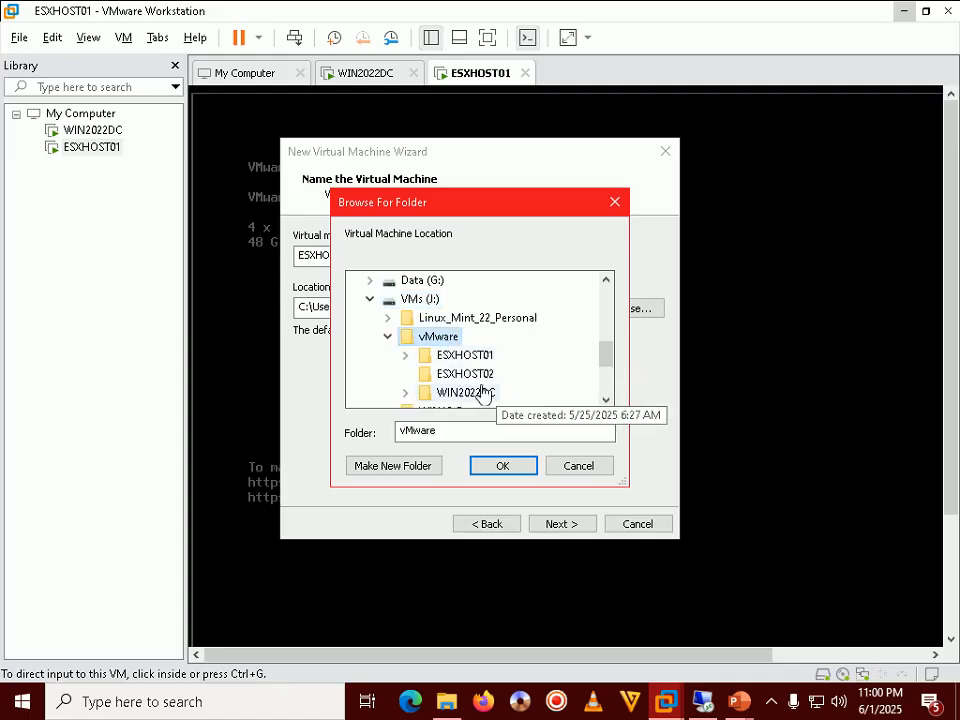
pyautogui.click(478, 375)
pyautogui.click(500, 467)
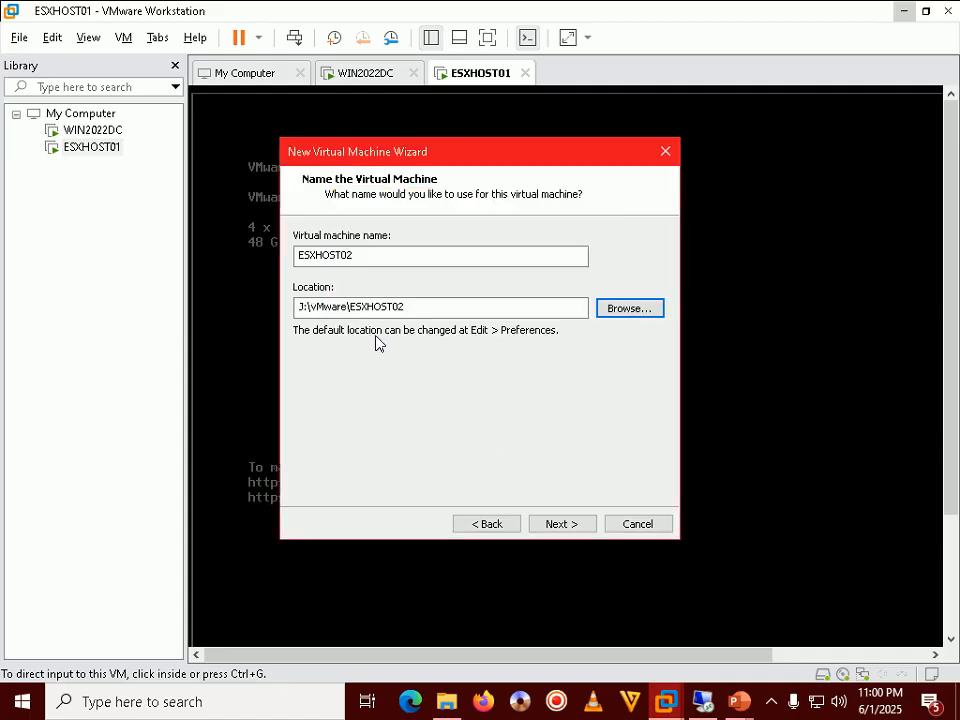
# Give the VM 4 processors with 4 cores each and 49152 MB of memory
pyautogui.click(566, 525)
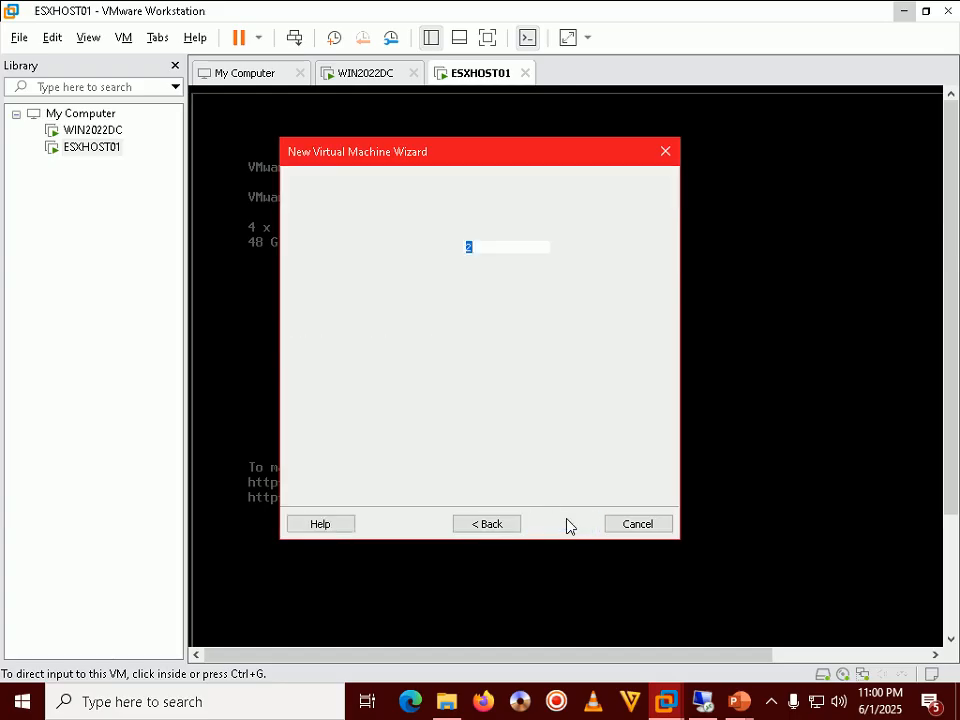
pyautogui.write('4')
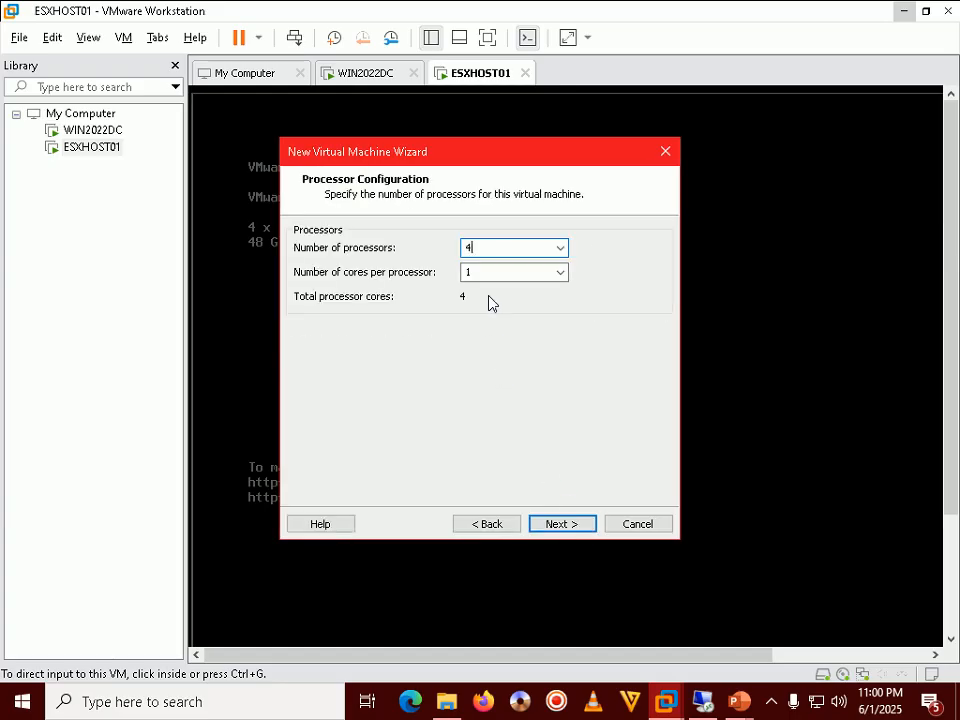
pyautogui.doubleClick(467, 272)
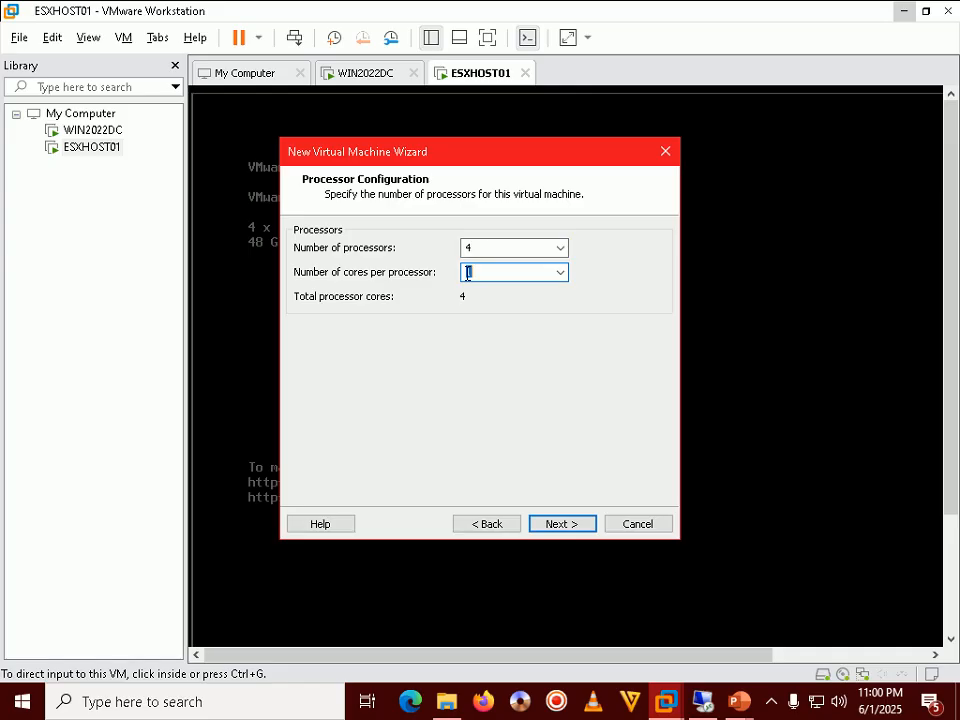
pyautogui.write('4')
pyautogui.click(553, 522)
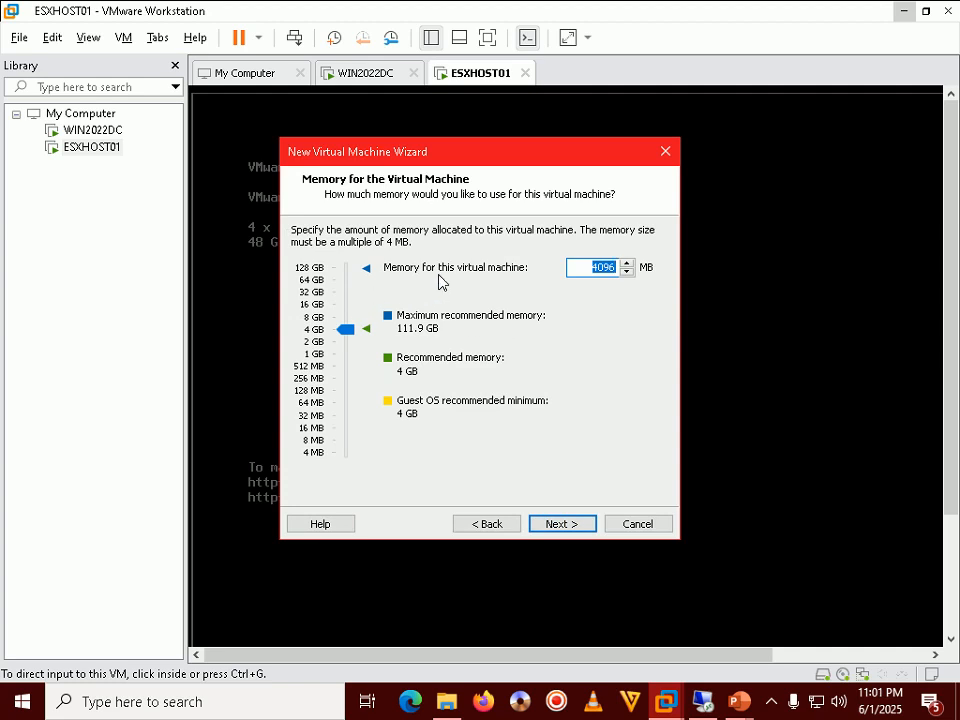
pyautogui.write('491')
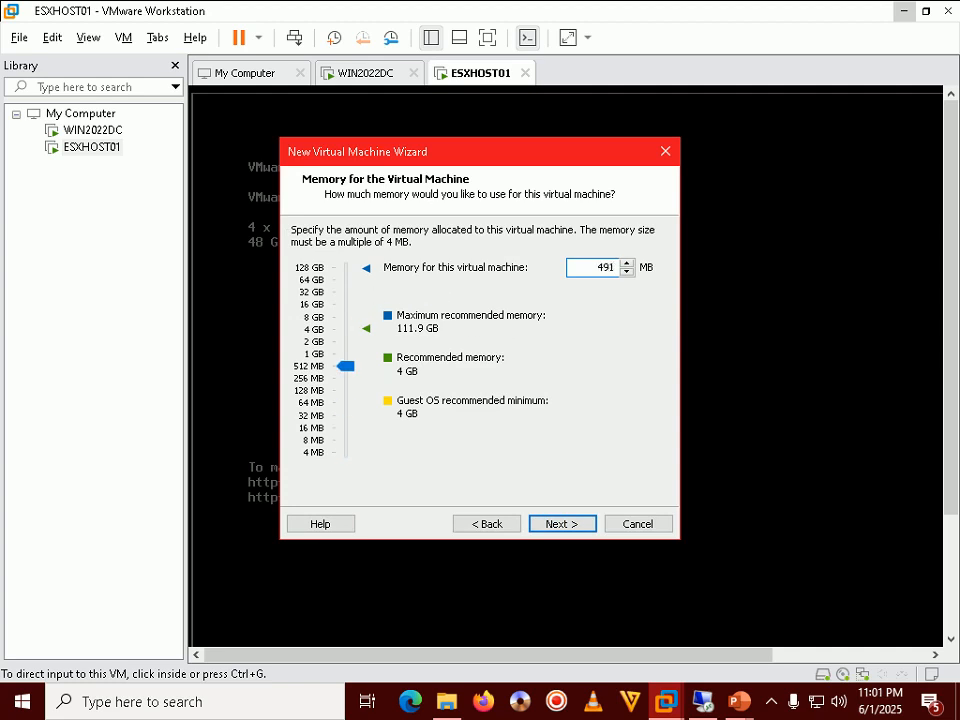
pyautogui.write('52')
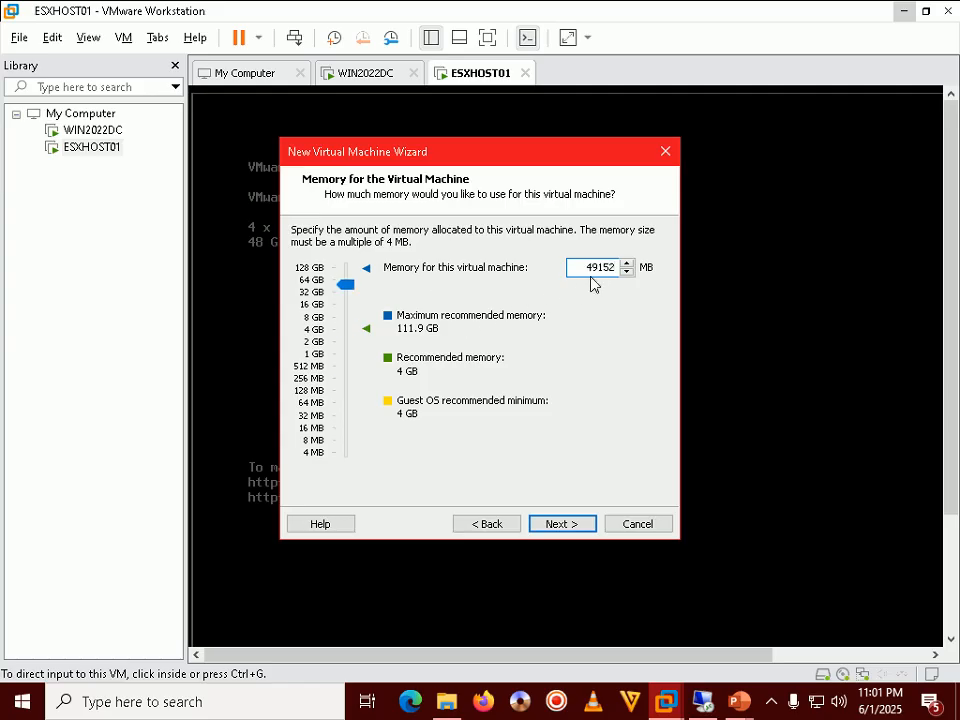
pyautogui.moveTo(575, 271); pyautogui.dragTo(620, 262)
# Choose no network connection, keep Paravirtualized SCSI and SCSI disk, and create a new virtual disk
pyautogui.click(560, 524)
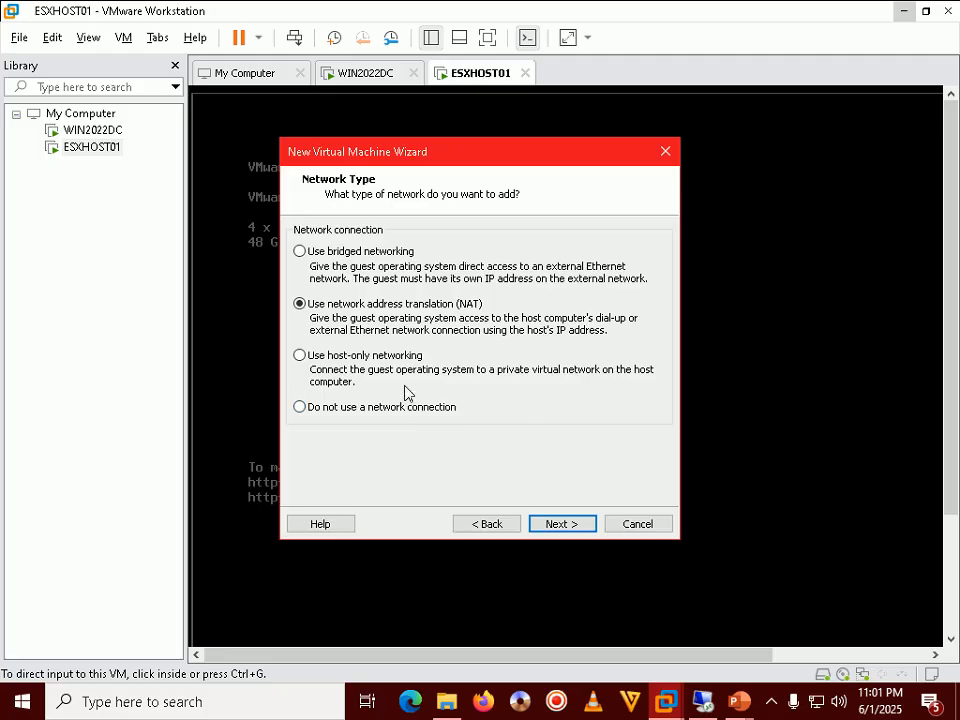
pyautogui.click(350, 412)
pyautogui.click(568, 525)
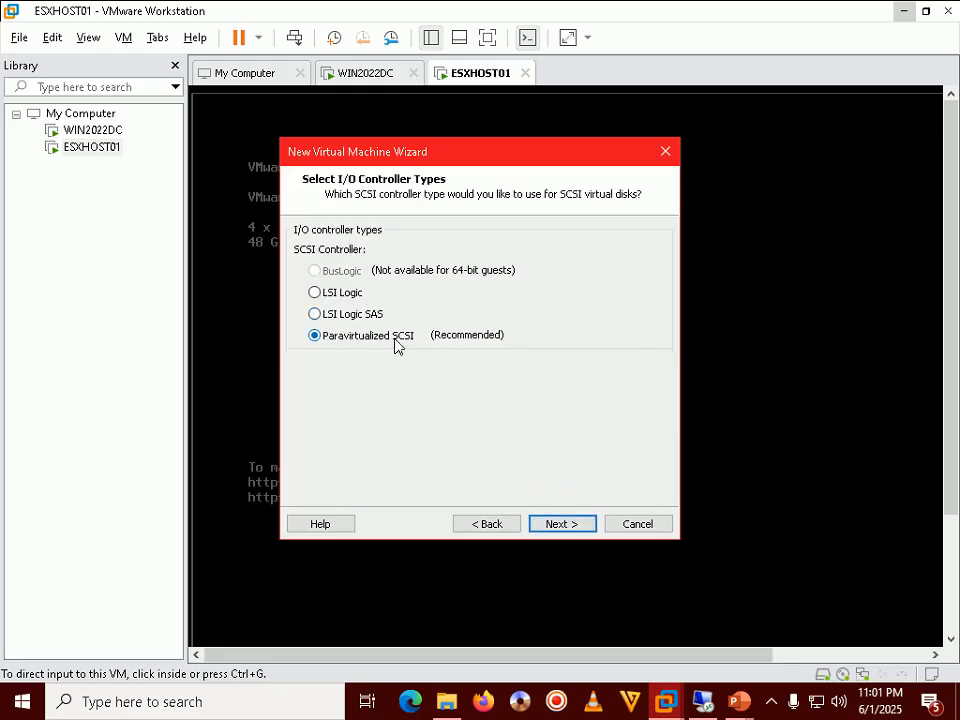
pyautogui.click(585, 524)
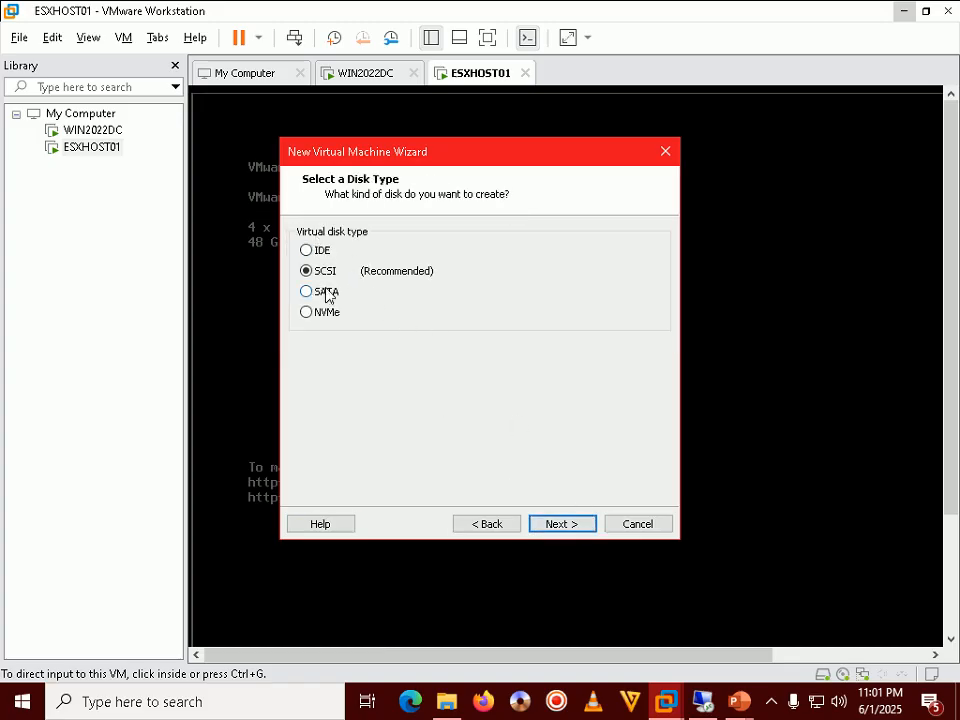
pyautogui.click(562, 523)
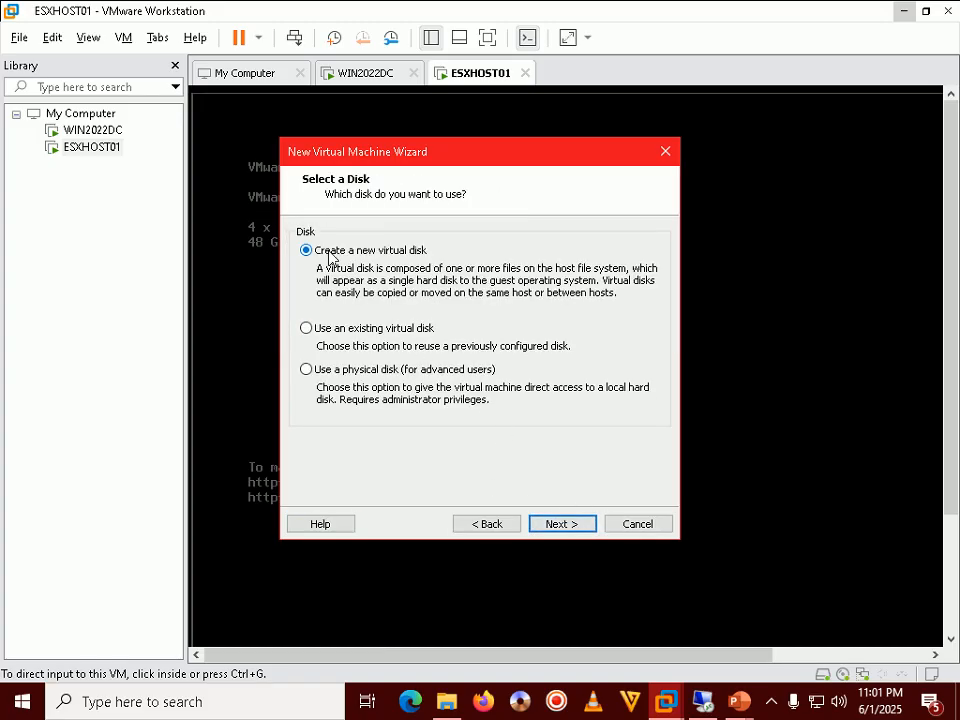
pyautogui.click(563, 524)
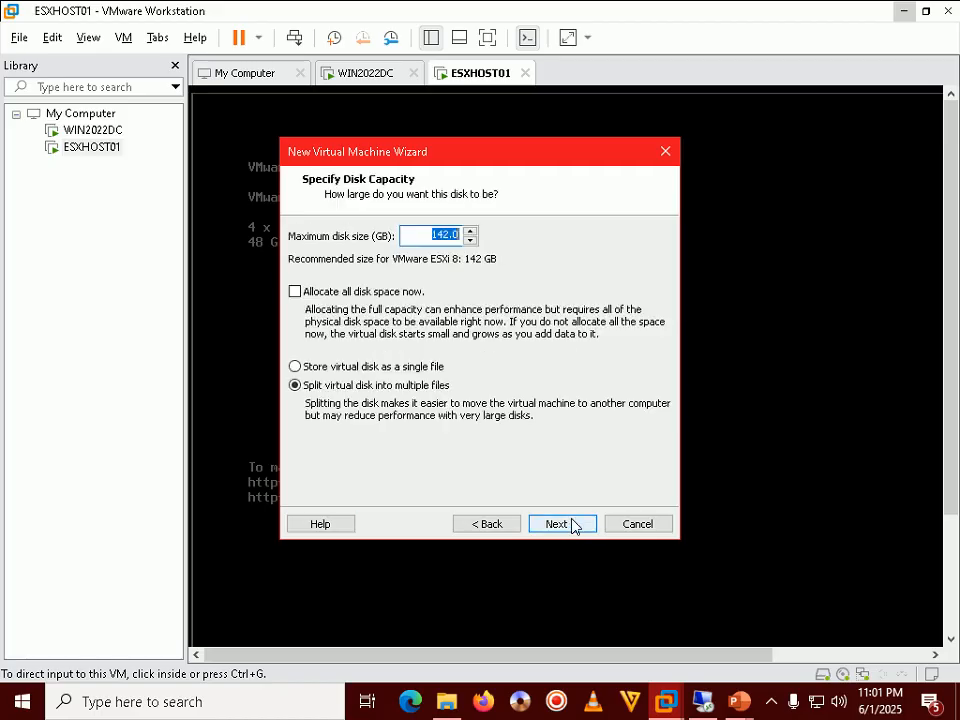
pyautogui.click(455, 234)
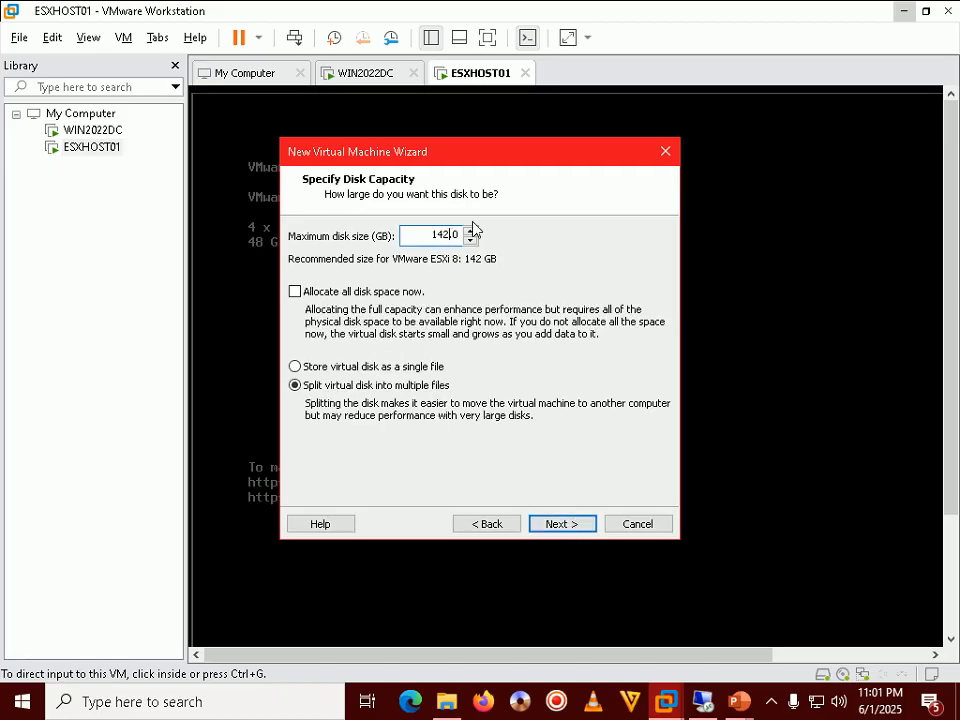
# Set the virtual disk to 100 GB stored as a single file
pyautogui.press('BackSpace')
pyautogui.write('00')
pyautogui.click(326, 366)
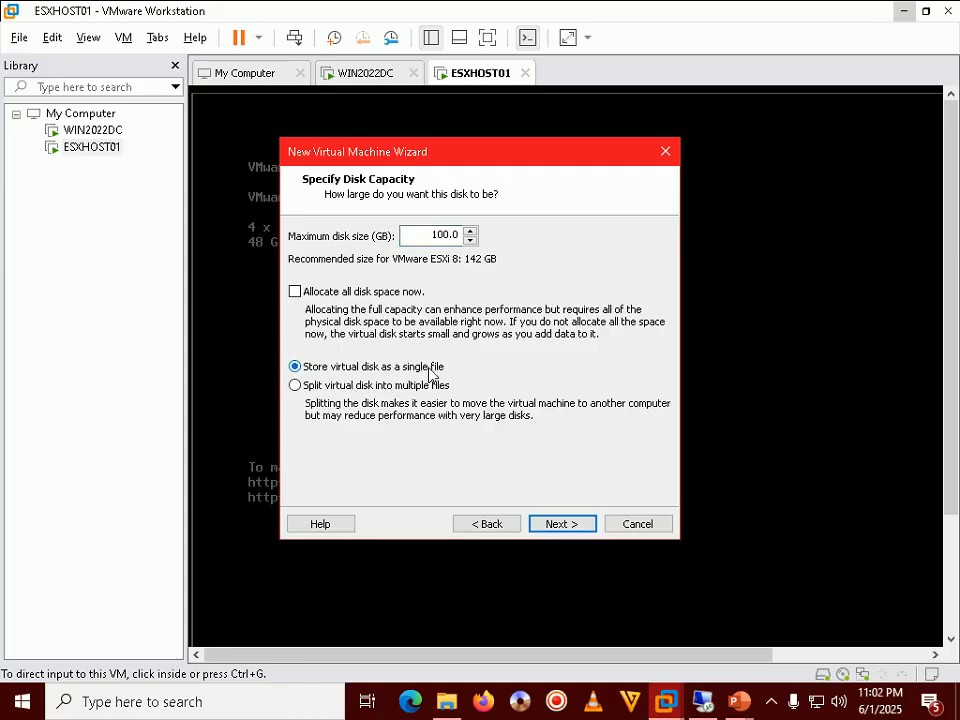
pyautogui.click(561, 524)
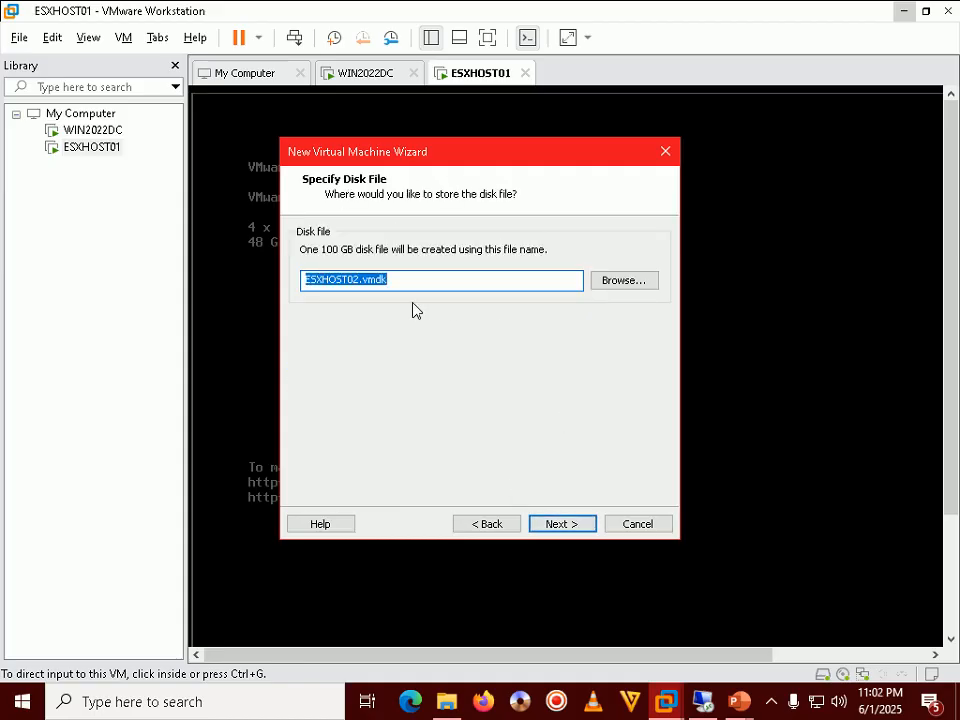
# Save the disk file as ESXHOST02.vmdk in J:\vMware\ESXHOST02 and reach the summary
pyautogui.click(602, 283)
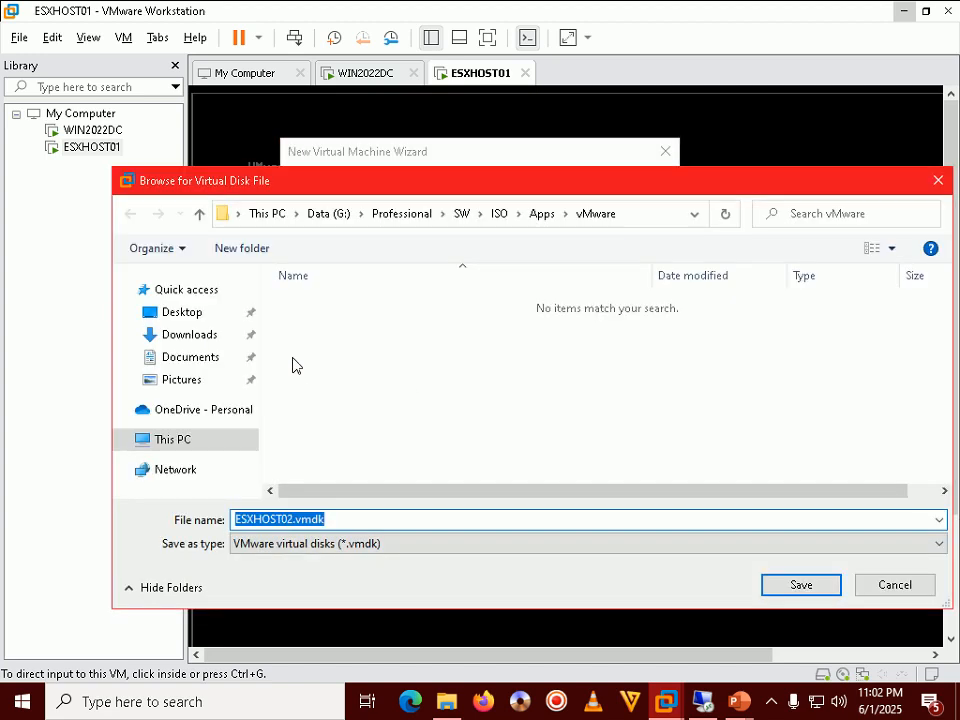
pyautogui.click(171, 437)
pyautogui.scroll(-3, 560, 390)
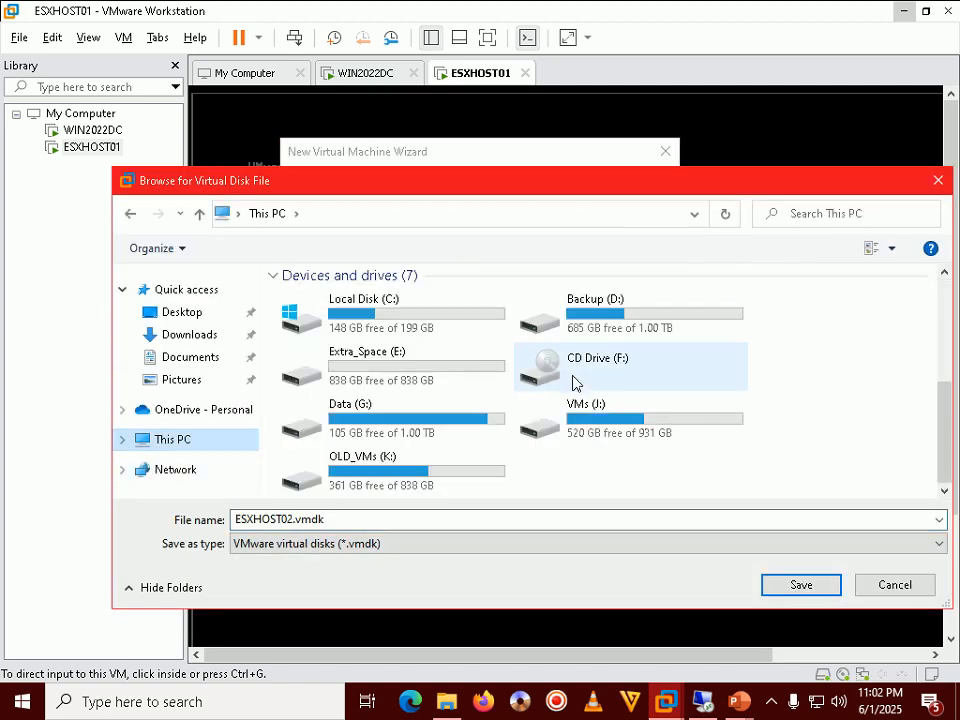
pyautogui.doubleClick(574, 430)
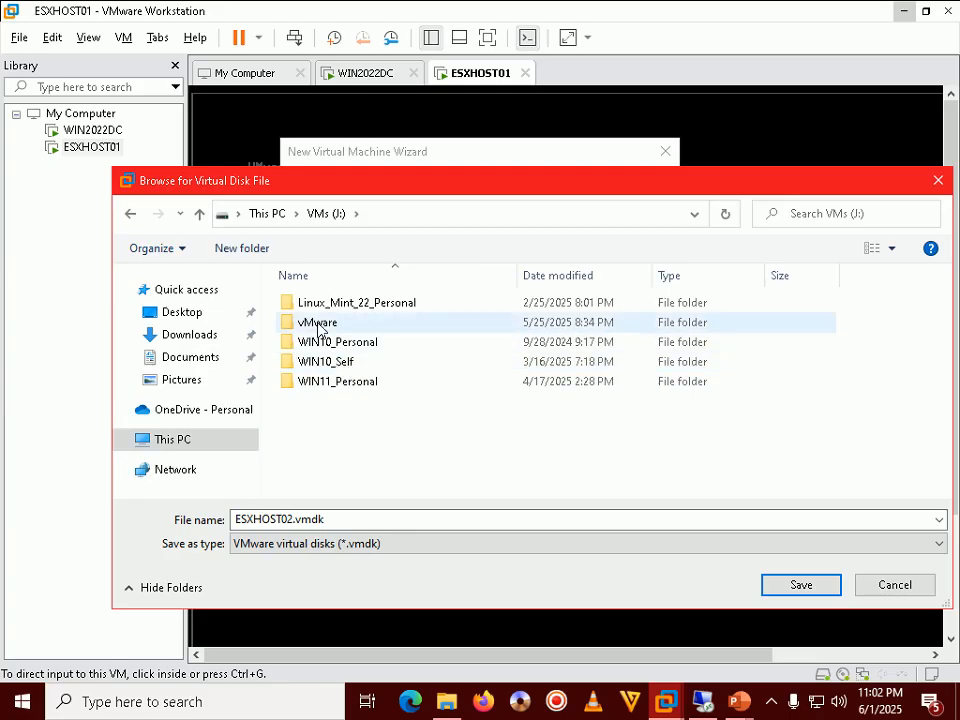
pyautogui.doubleClick(318, 323)
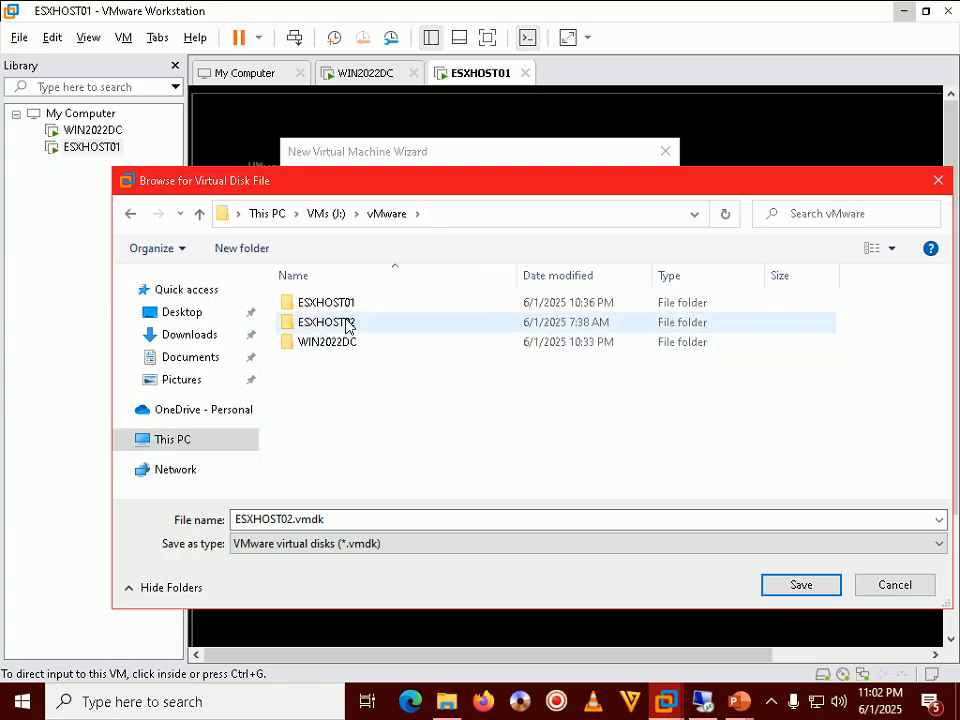
pyautogui.doubleClick(345, 323)
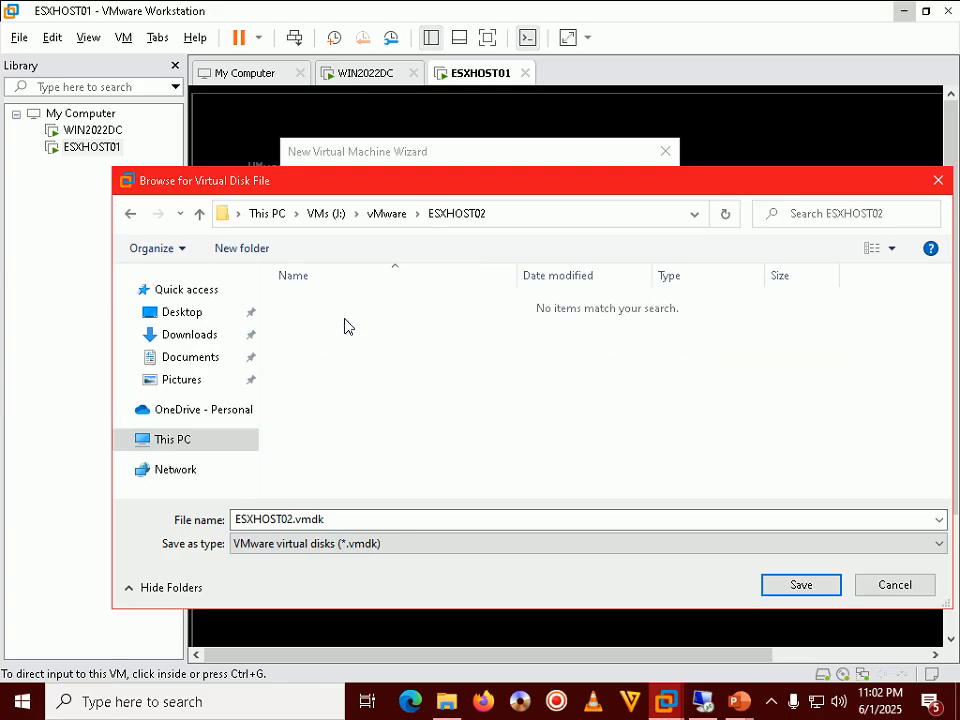
pyautogui.click(801, 585)
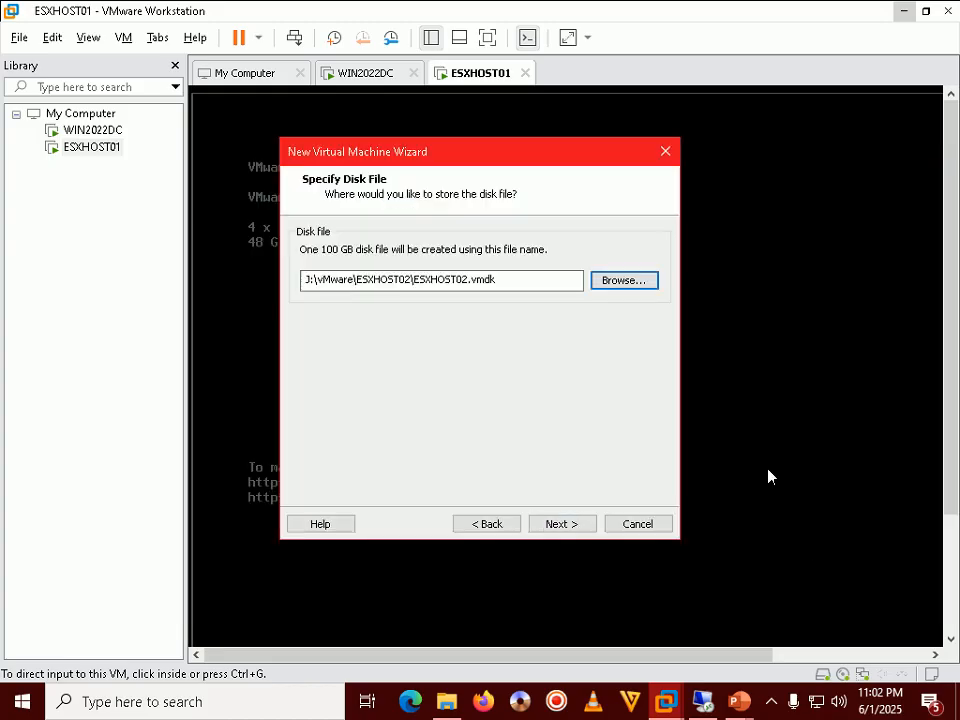
pyautogui.click(576, 527)
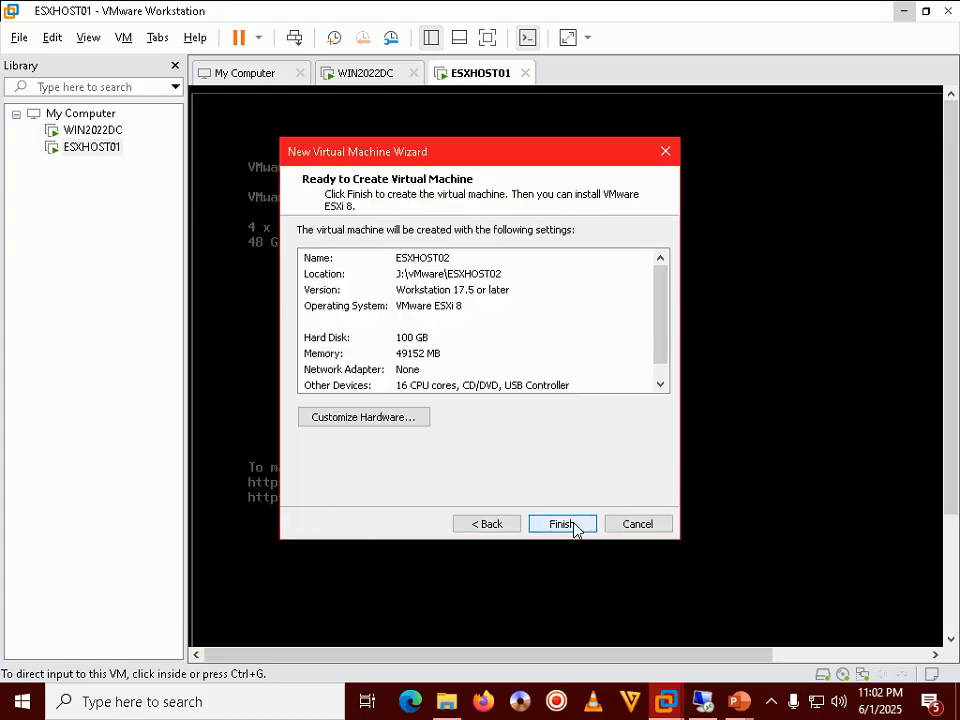
# In hardware customization, set the new VM's CD/DVD drive to use an ISO image file
pyautogui.click(360, 420)
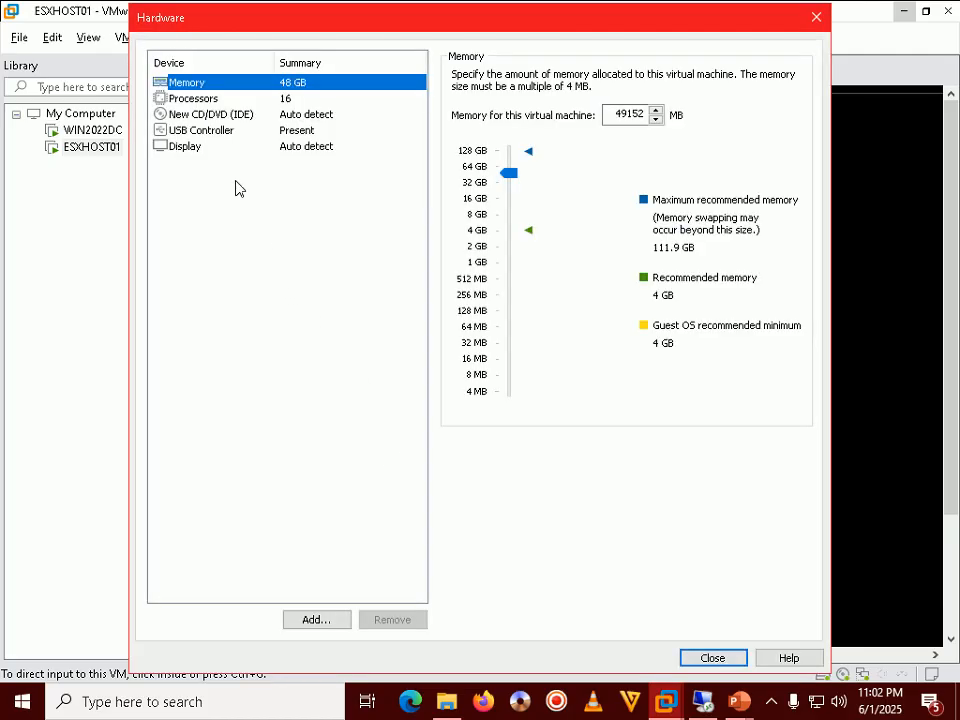
pyautogui.click(217, 120)
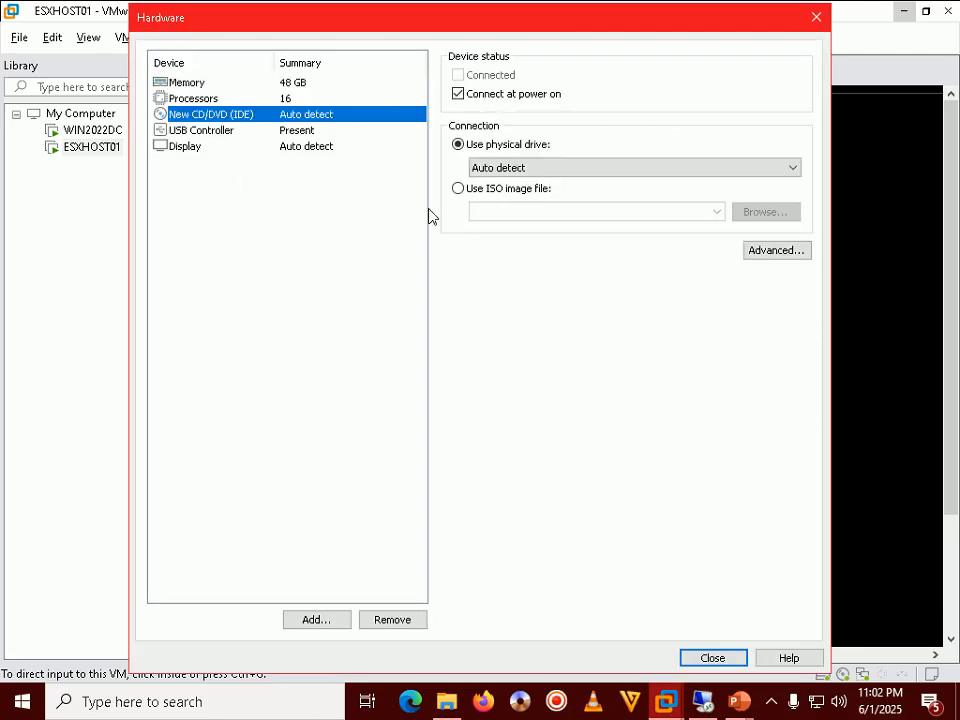
pyautogui.click(535, 192)
pyautogui.click(756, 215)
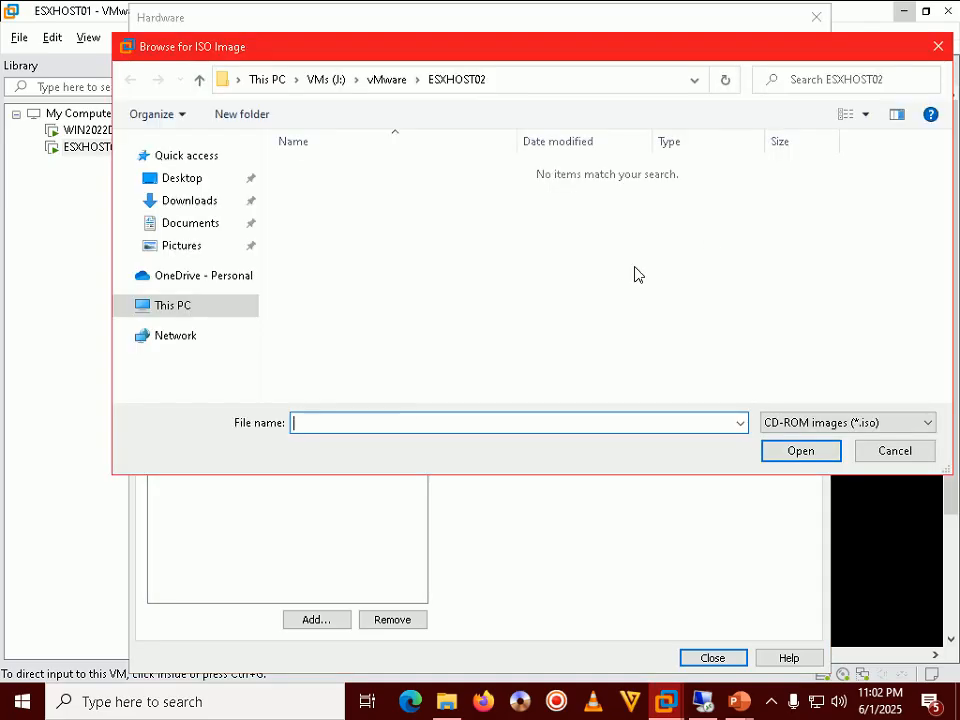
pyautogui.click(173, 305)
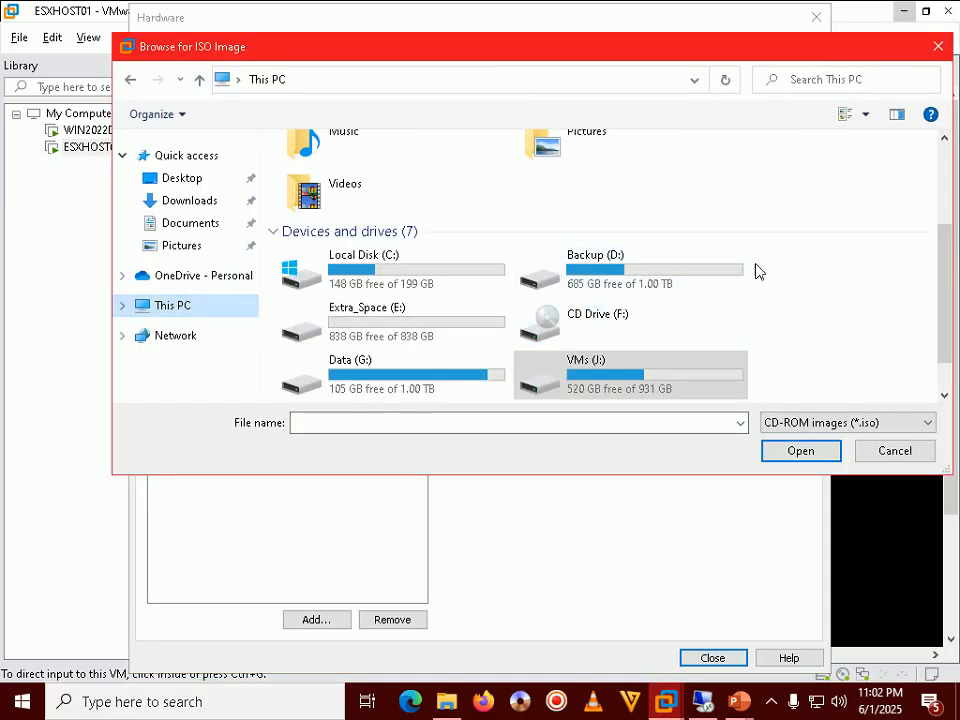
pyautogui.doubleClick(619, 378)
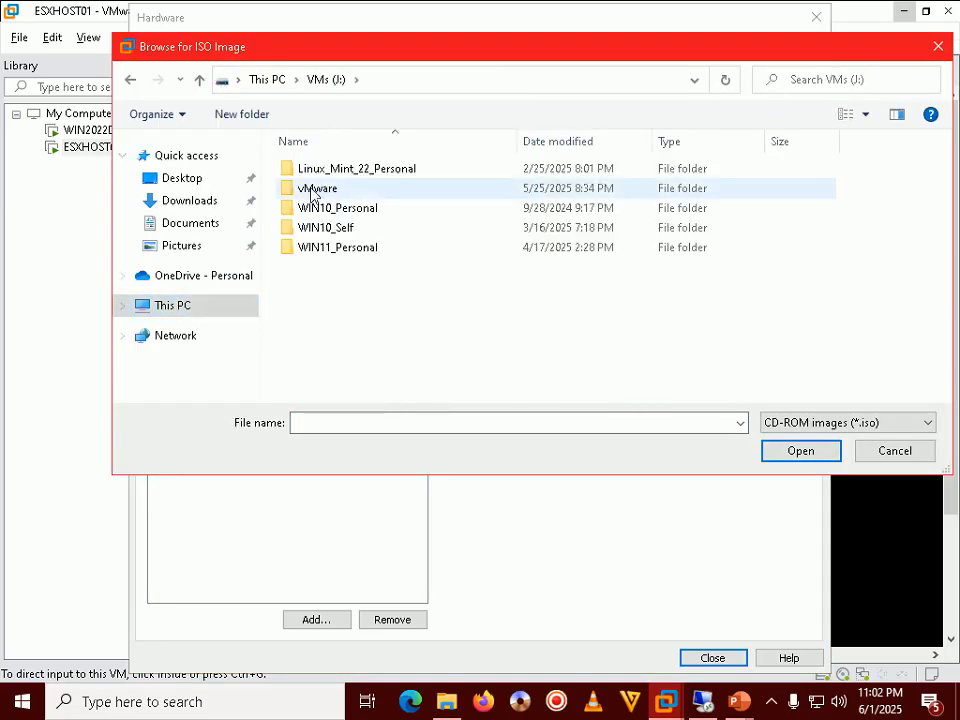
pyautogui.click(130, 80)
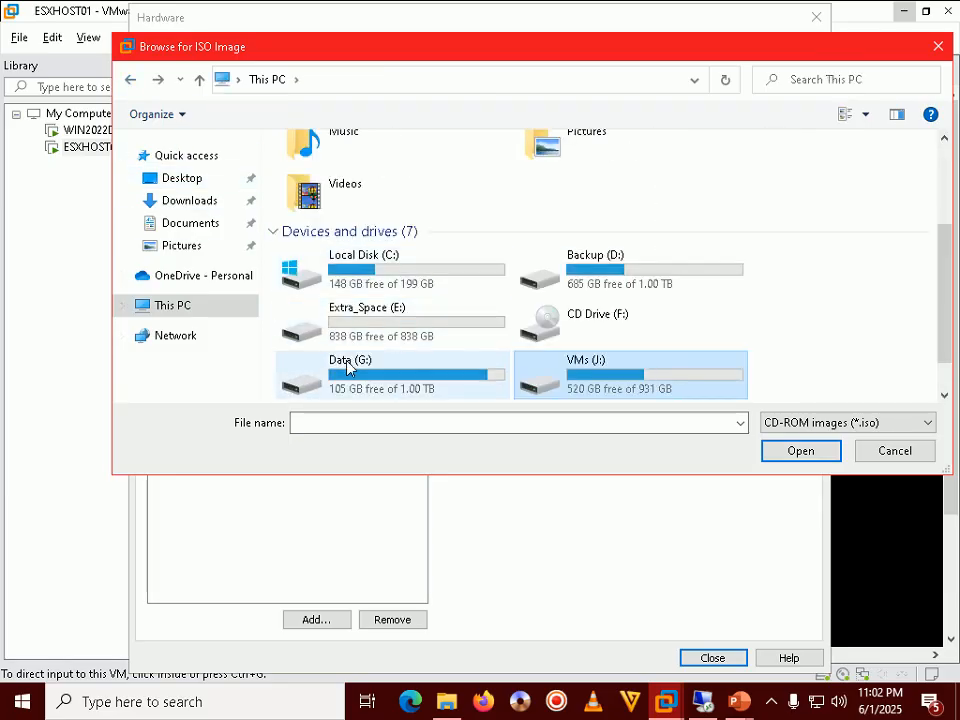
# Pick G:\Professional\SW\ISO\Apps\vMware\VMware-VMvisor-Installer-8.0U3b-24280767.iso as the CD/DVD image
pyautogui.doubleClick(312, 370)
pyautogui.doubleClick(348, 203)
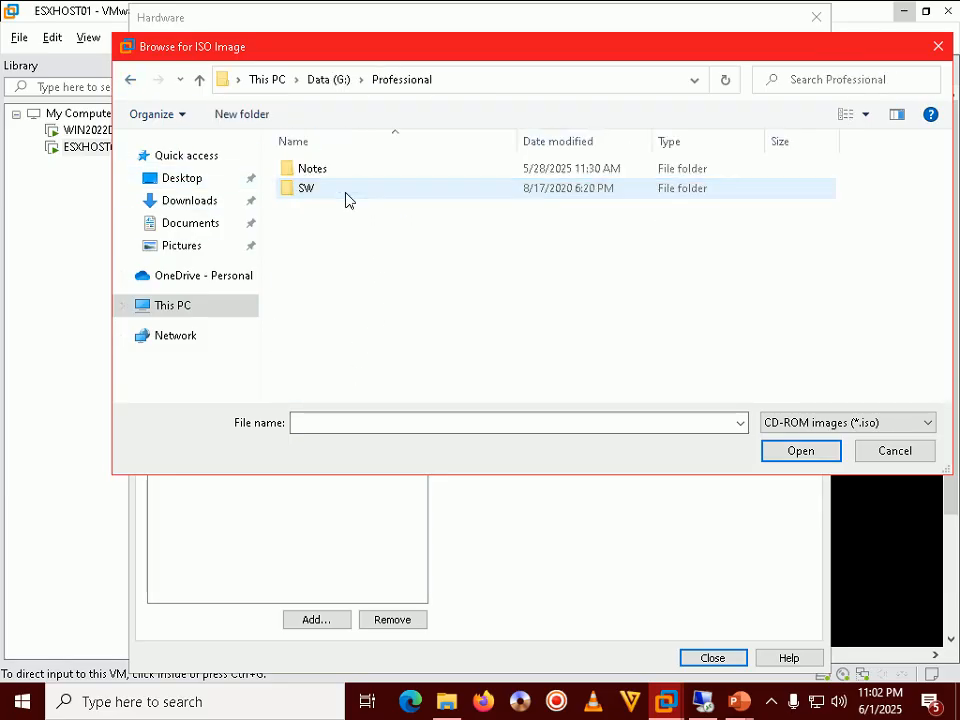
pyautogui.doubleClick(308, 193)
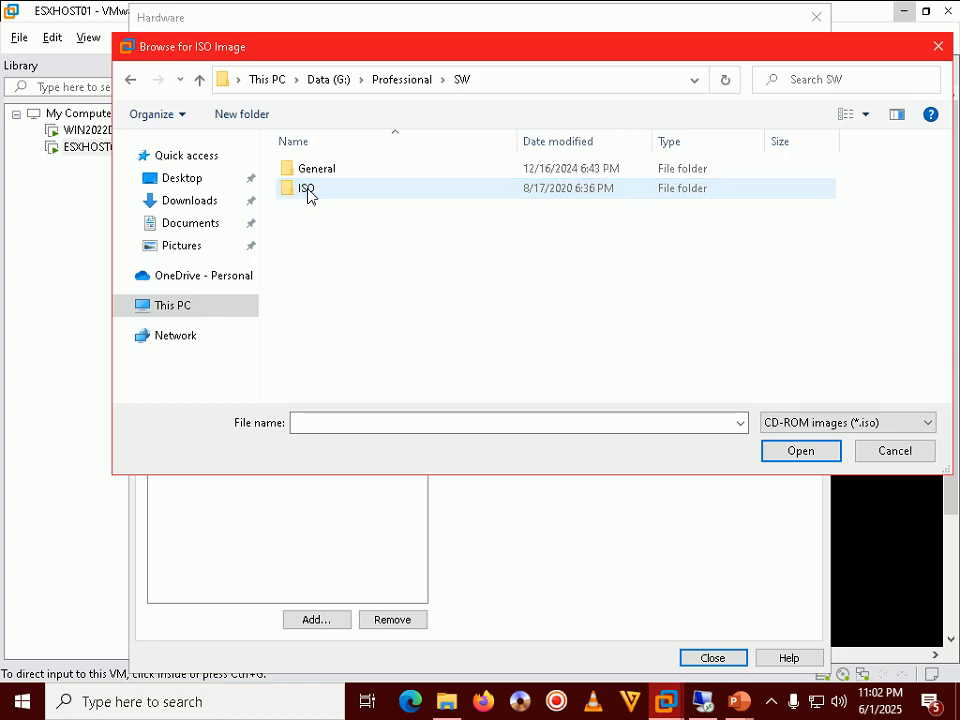
pyautogui.doubleClick(311, 190)
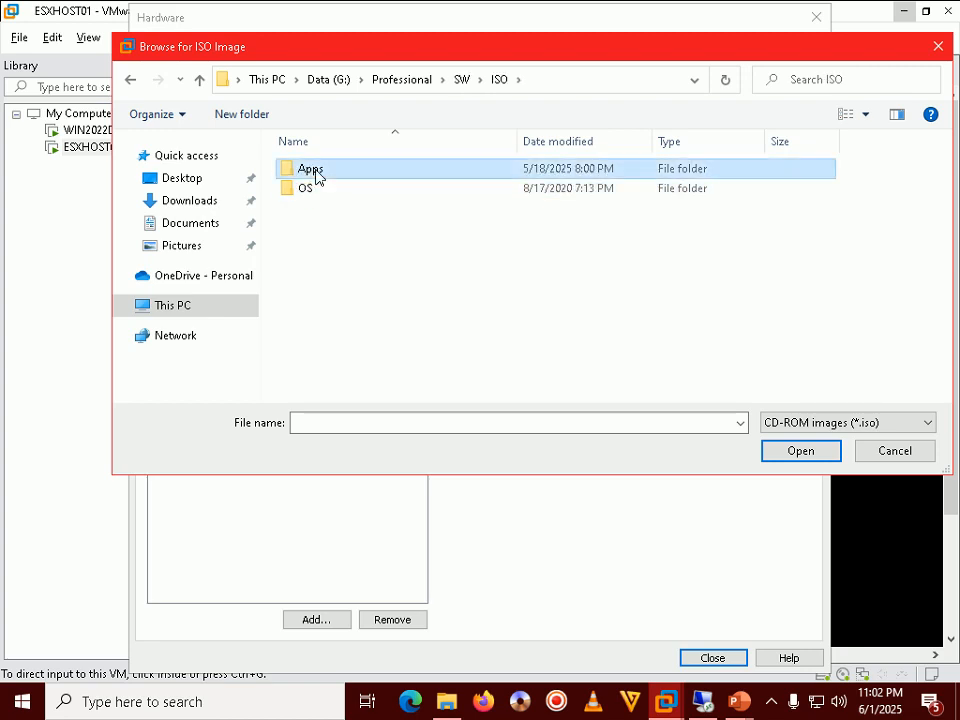
pyautogui.doubleClick(316, 170)
pyautogui.doubleClick(316, 267)
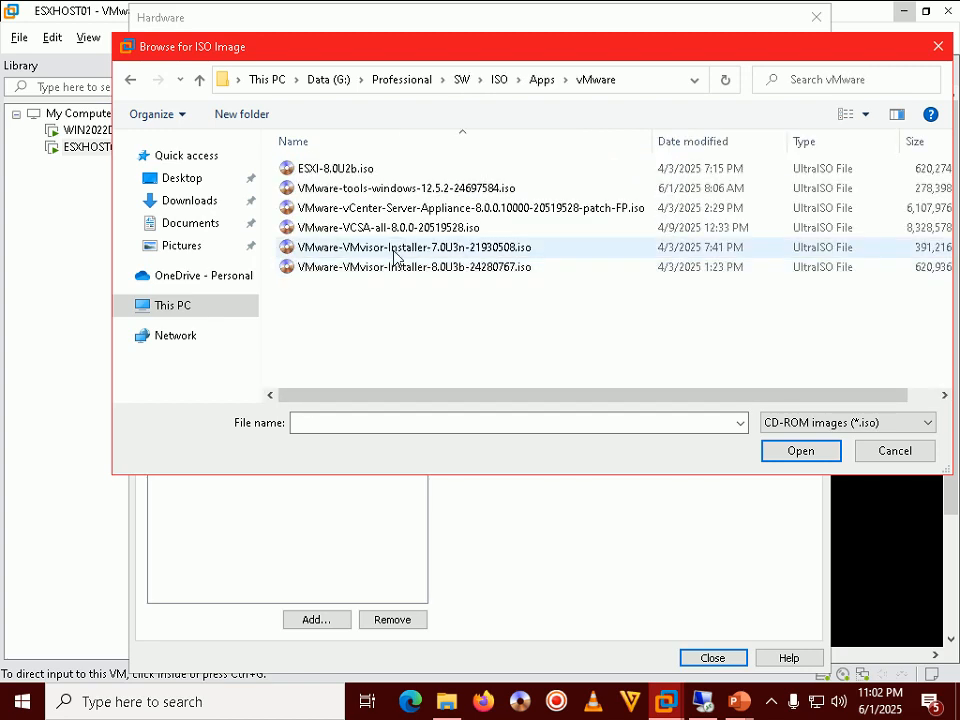
pyautogui.click(420, 272)
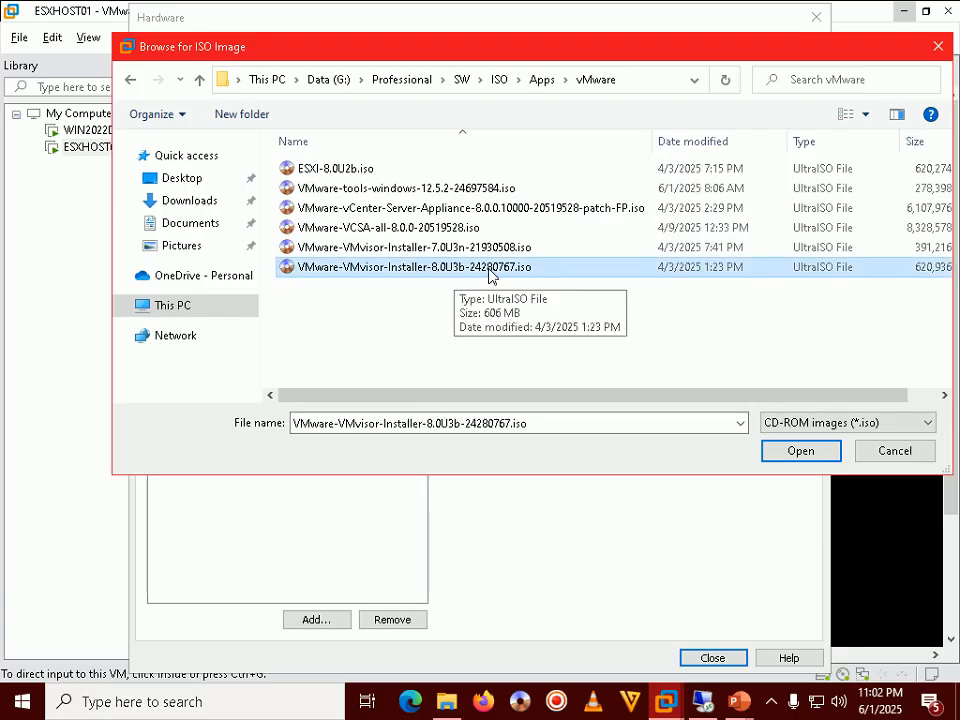
pyautogui.click(798, 451)
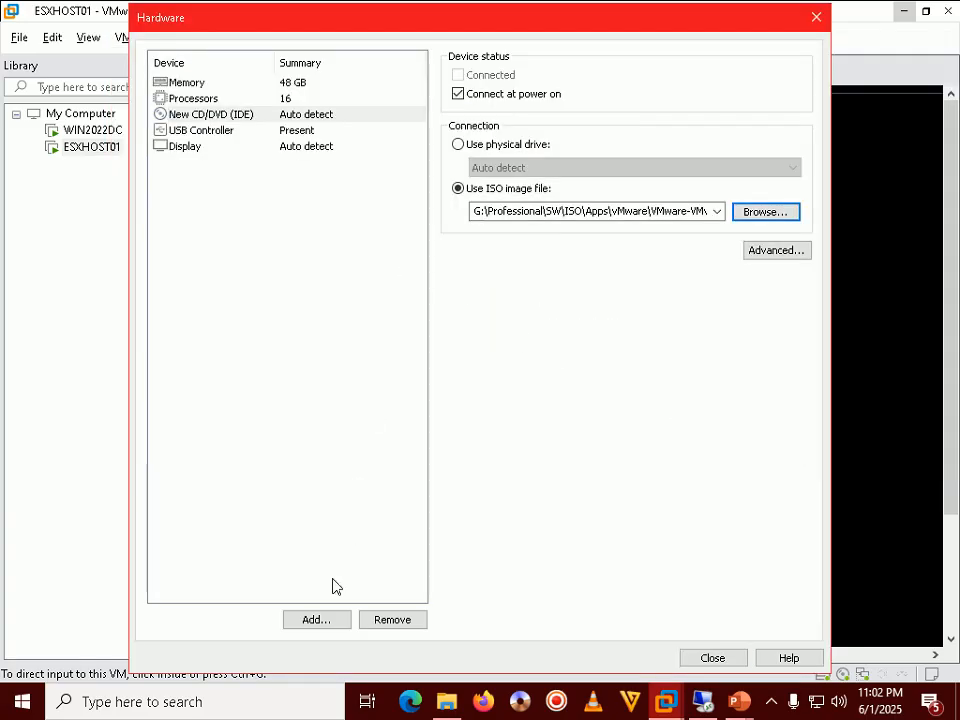
pyautogui.click(315, 620)
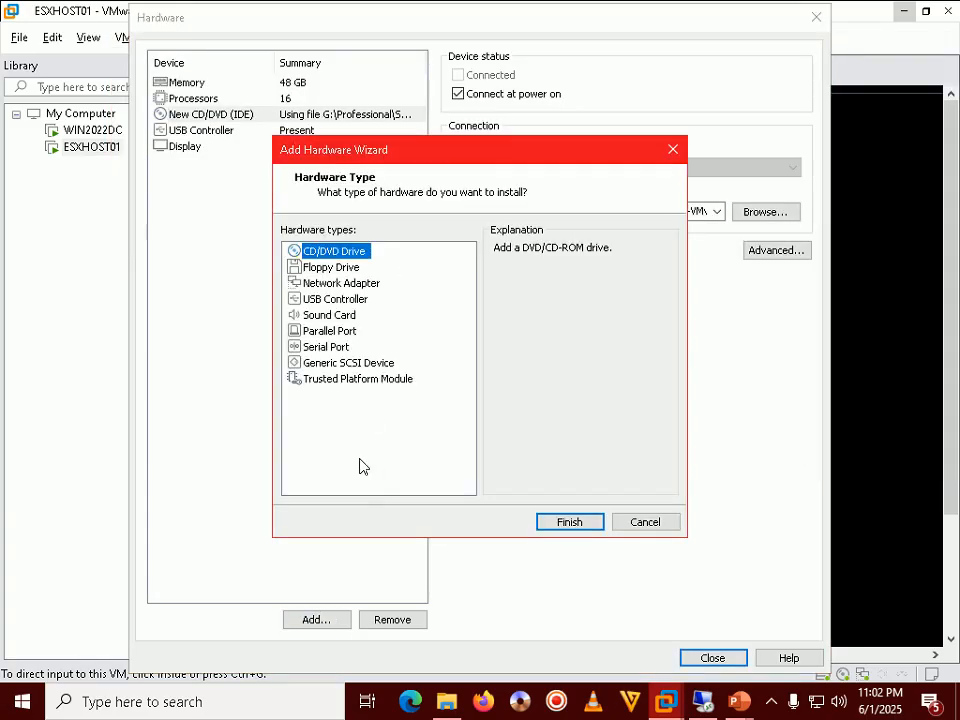
# Add a network adapter on custom VMnet2 (NAT) and return to the Ready to Create summary
pyautogui.click(340, 285)
pyautogui.click(564, 521)
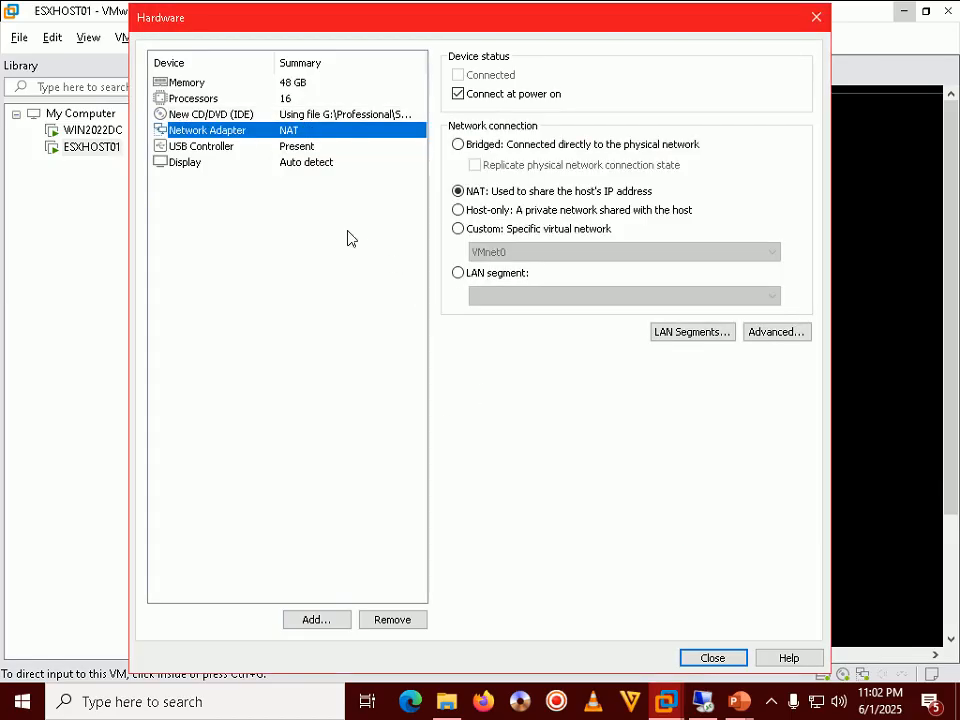
pyautogui.click(502, 253)
pyautogui.click(502, 253)
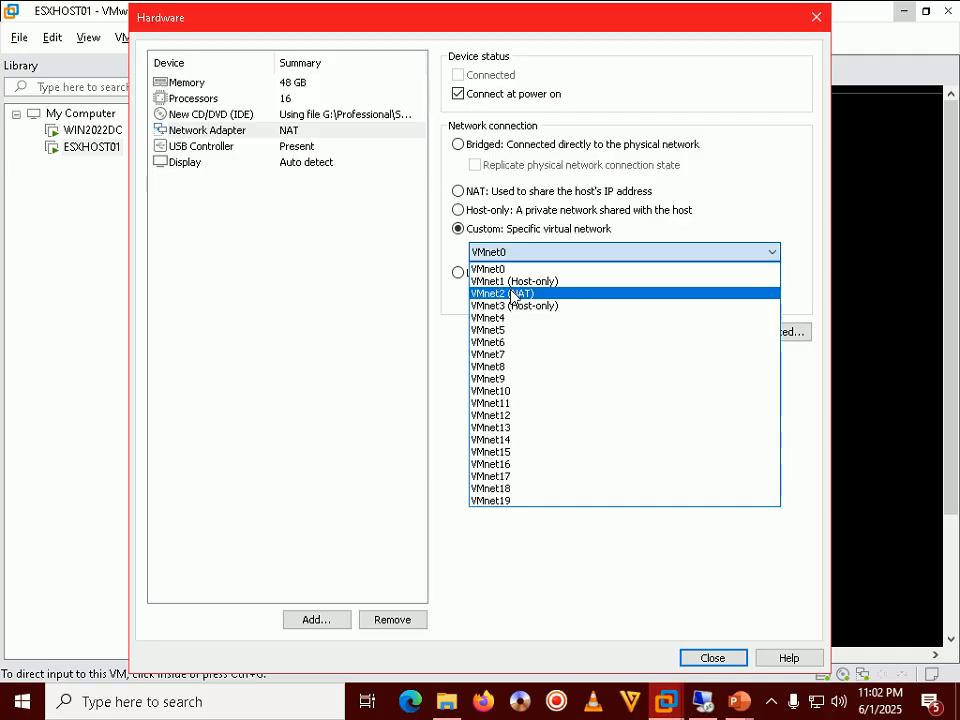
pyautogui.click(511, 291)
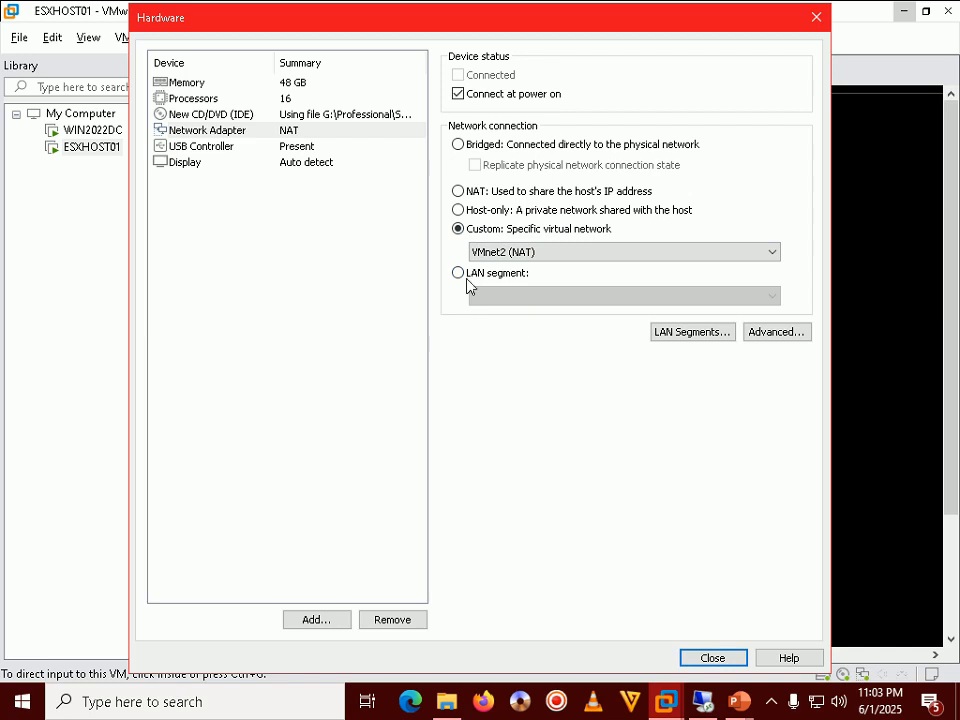
pyautogui.click(712, 658)
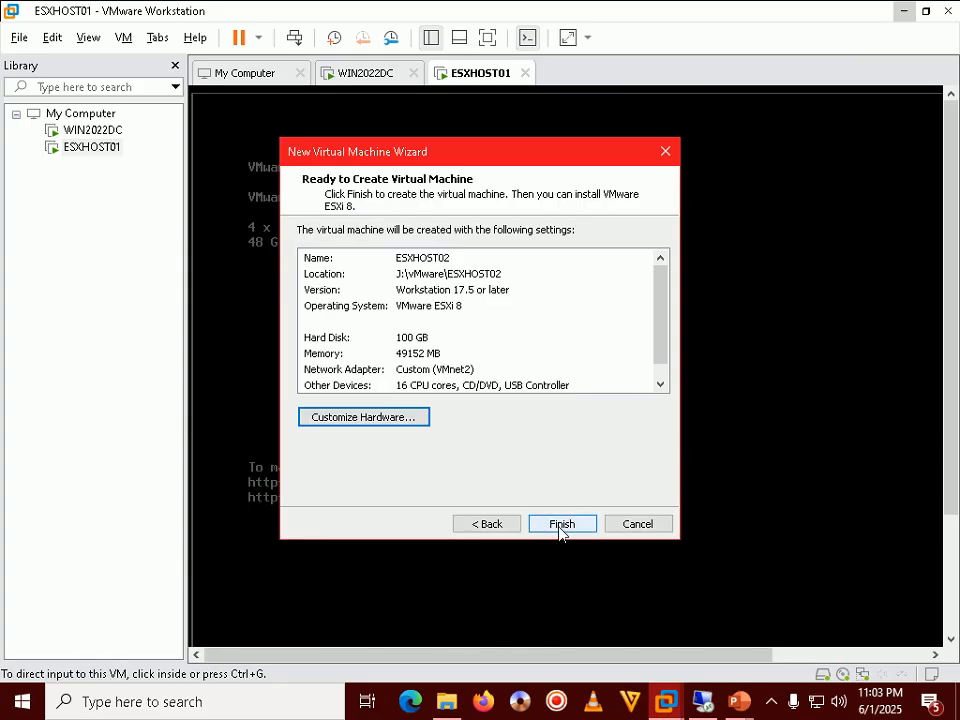
pyautogui.moveTo(736, 701)
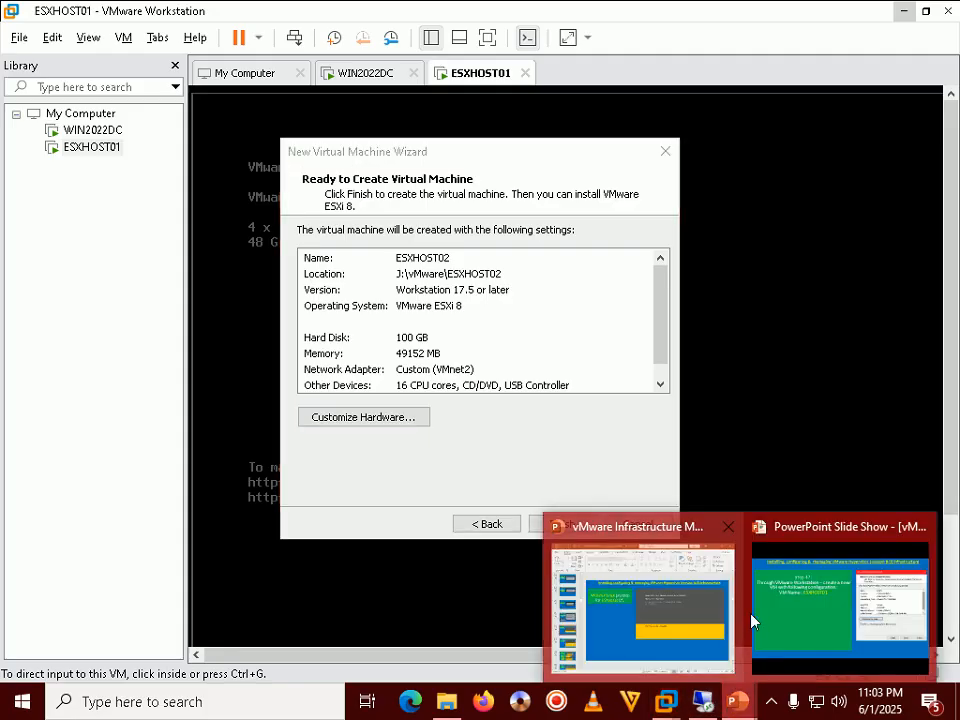
pyautogui.click(838, 625)
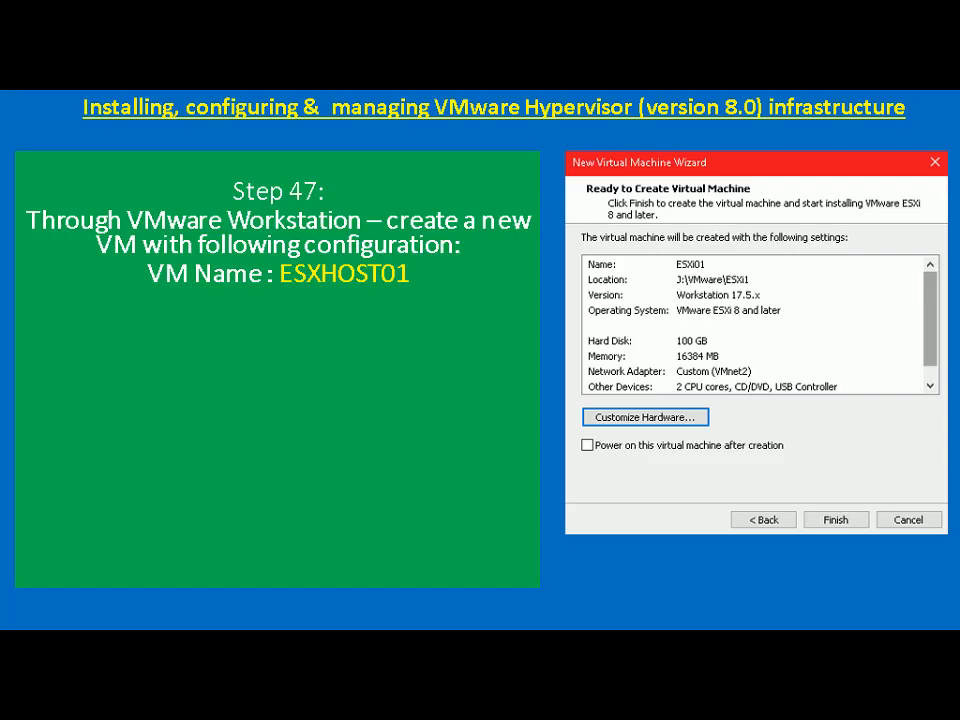
pyautogui.hotkey('alt', 'Tab')
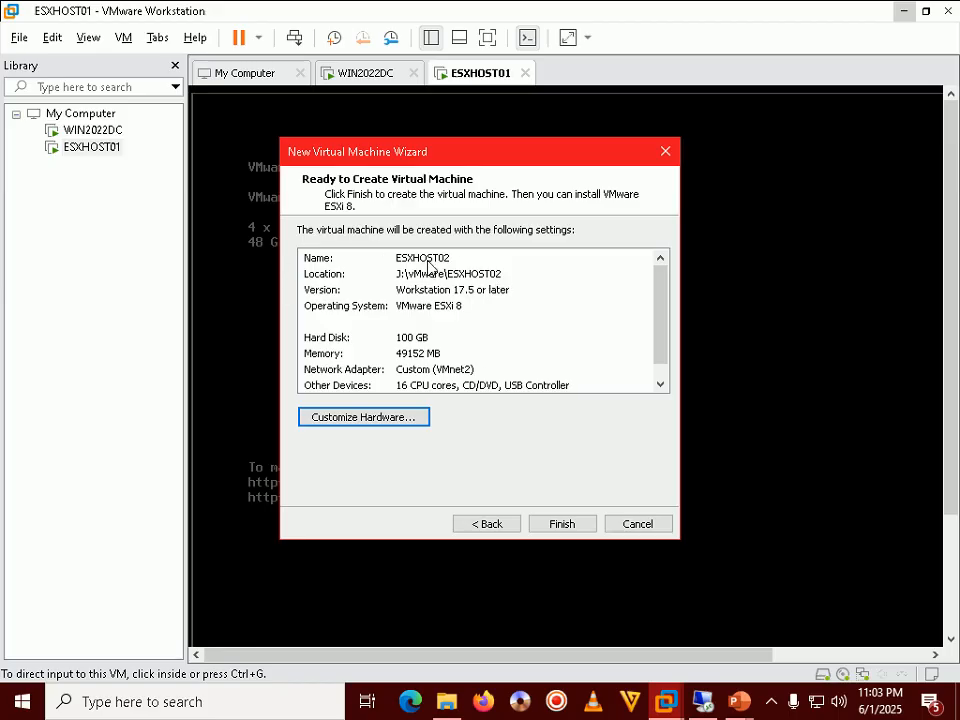
pyautogui.moveTo(739, 701)
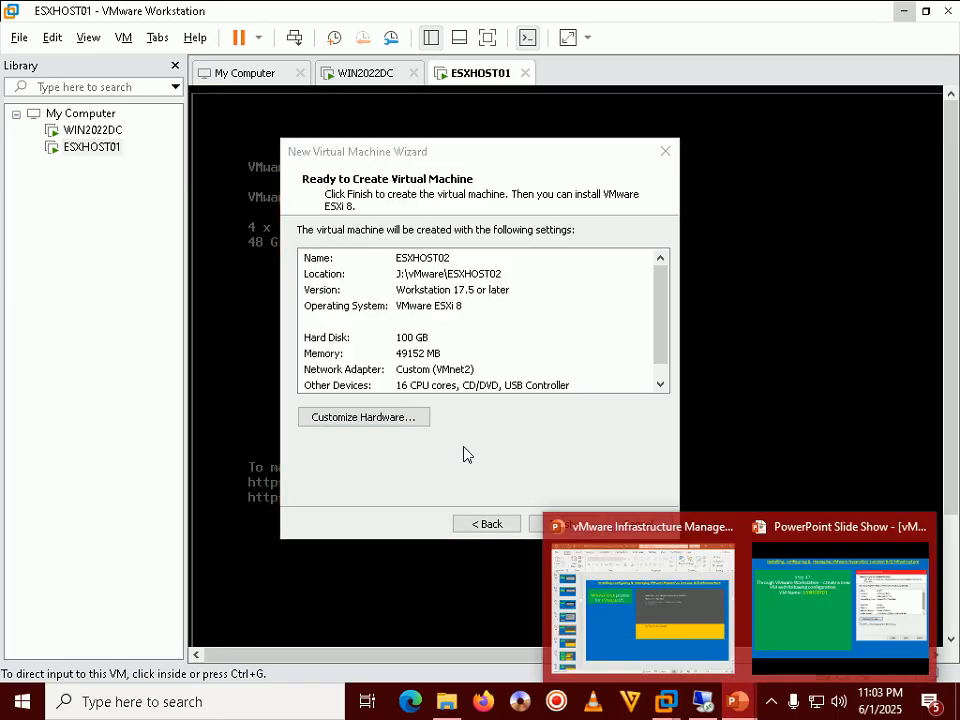
pyautogui.click(816, 647)
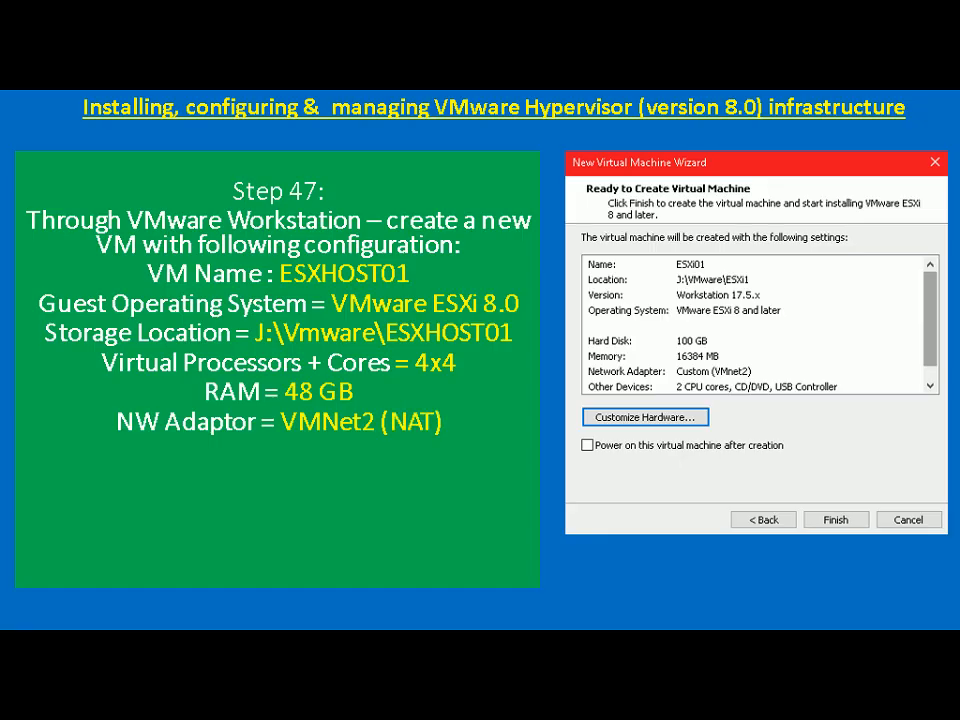
pyautogui.hotkey('alt', 'Tab')
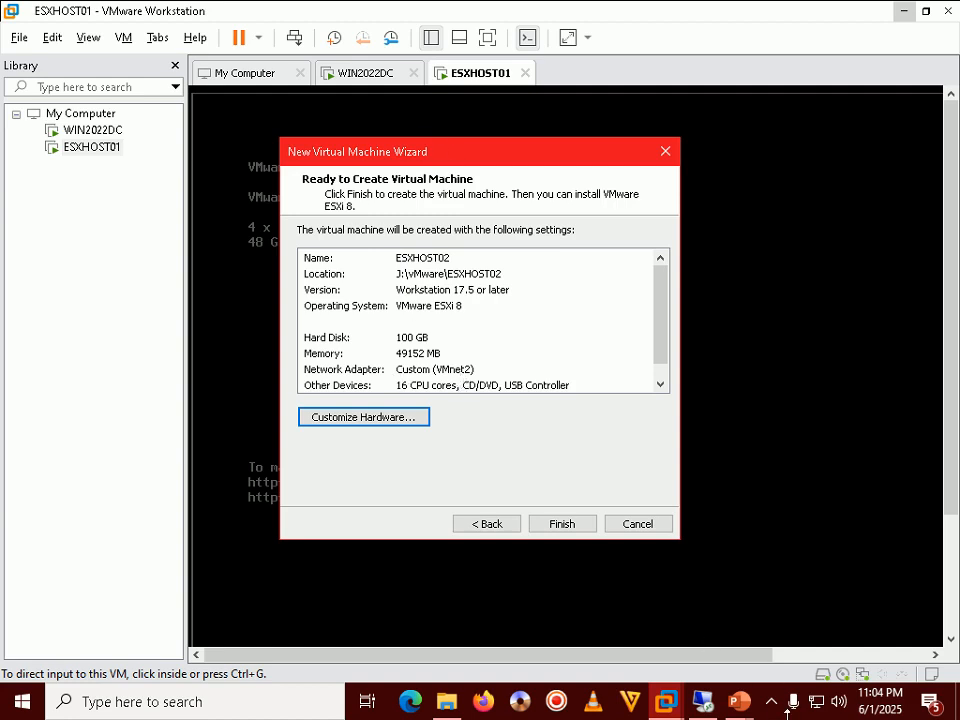
pyautogui.moveTo(738, 702)
pyautogui.click(836, 621)
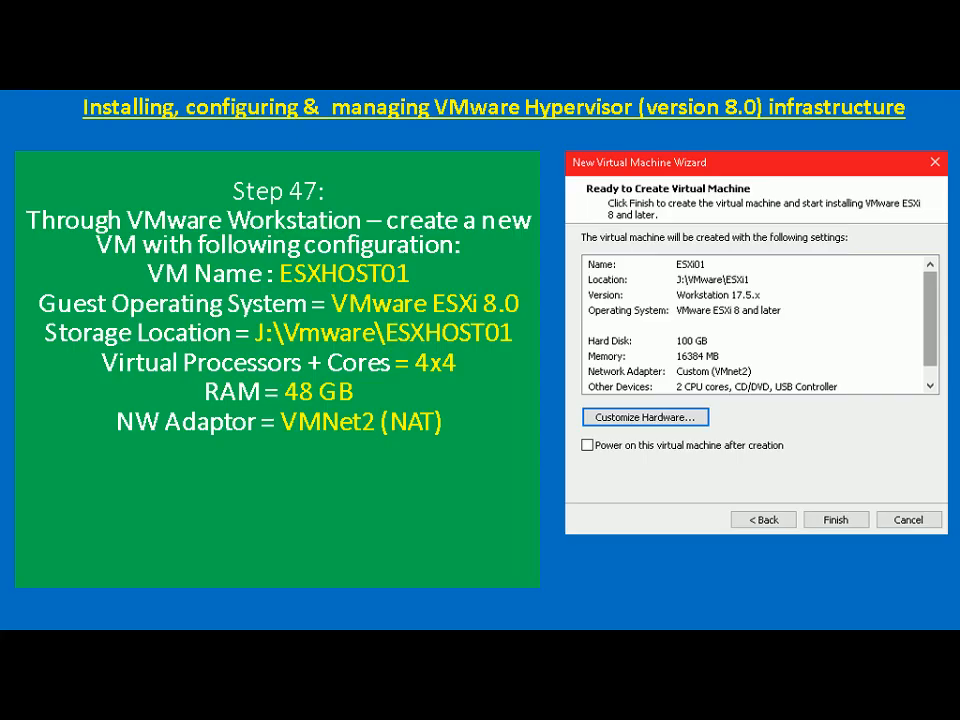
pyautogui.write('I/O Controller')
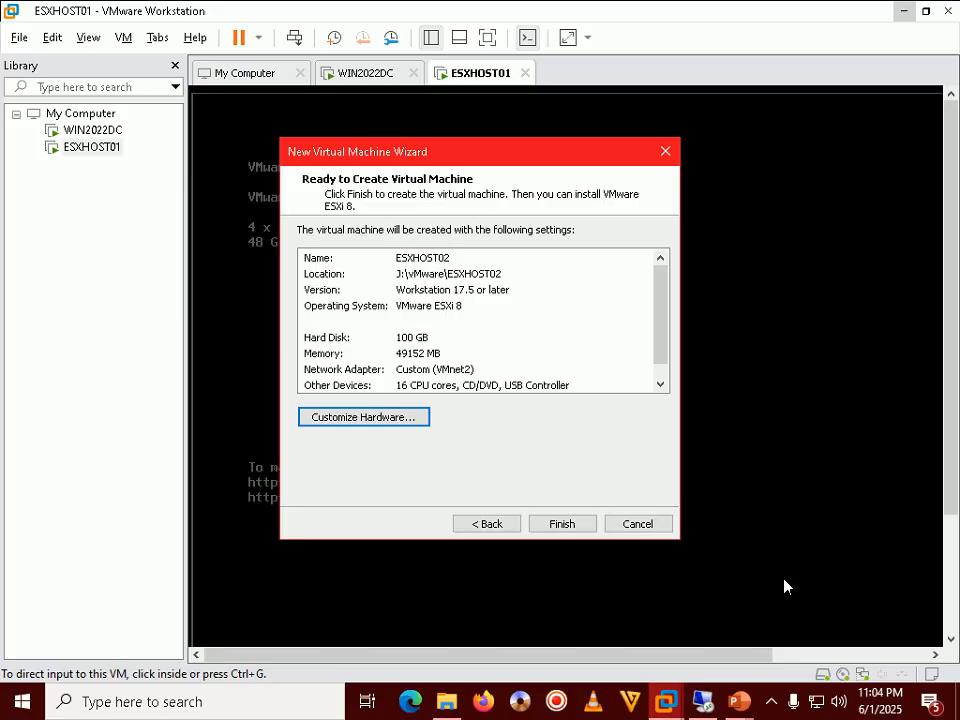
# Create the ESXHOST02 VM and release input from the ESXHOST01 console
pyautogui.click(551, 522)
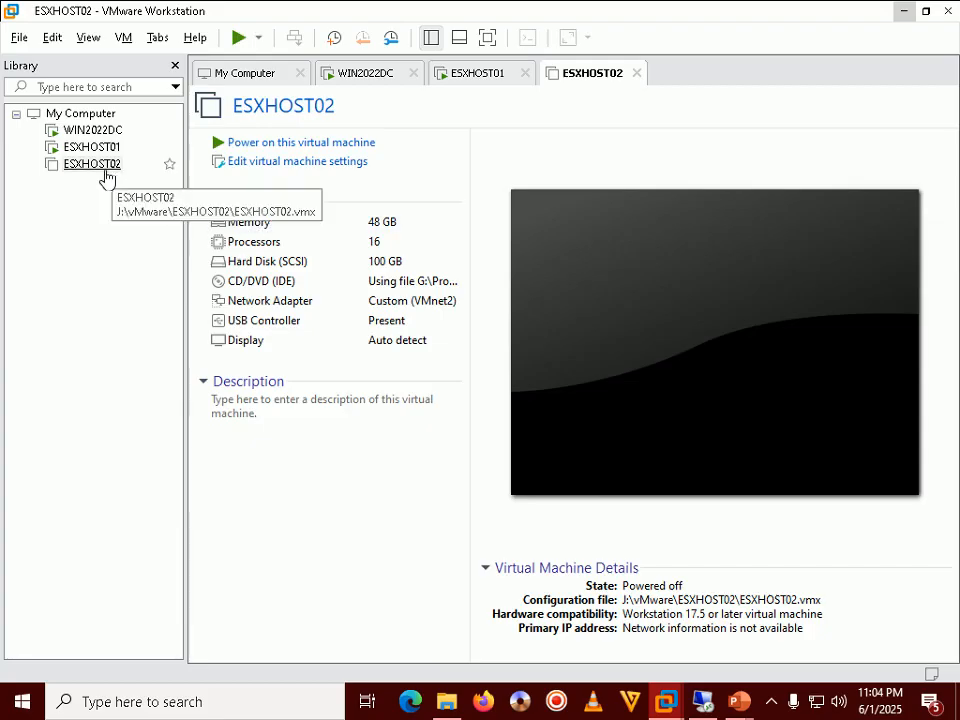
pyautogui.click(96, 148)
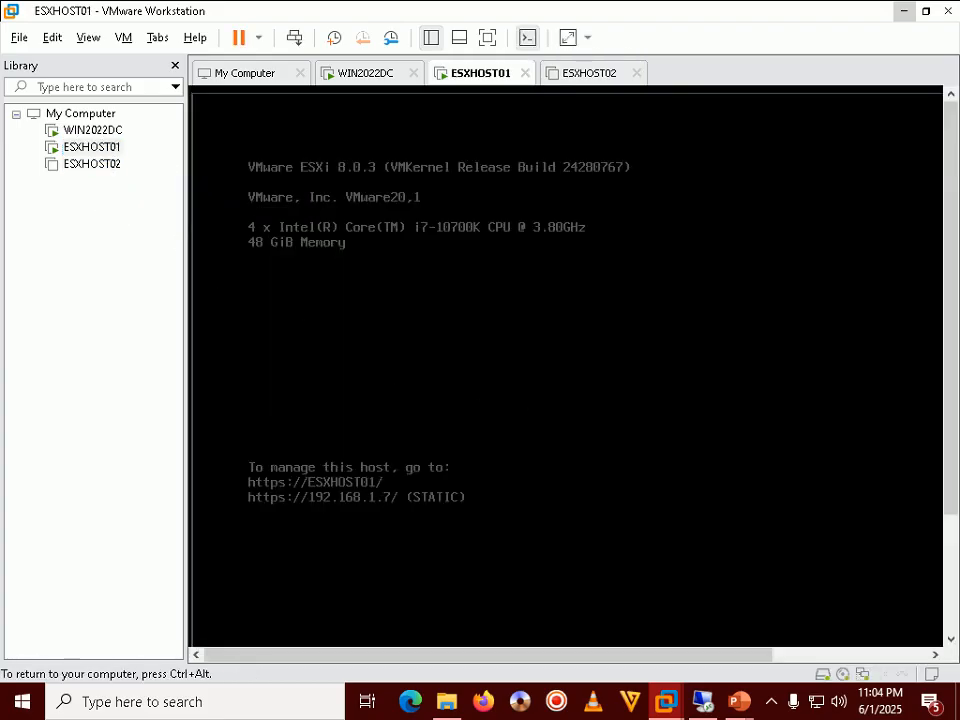
pyautogui.hotkey('ctrl', 'alt')
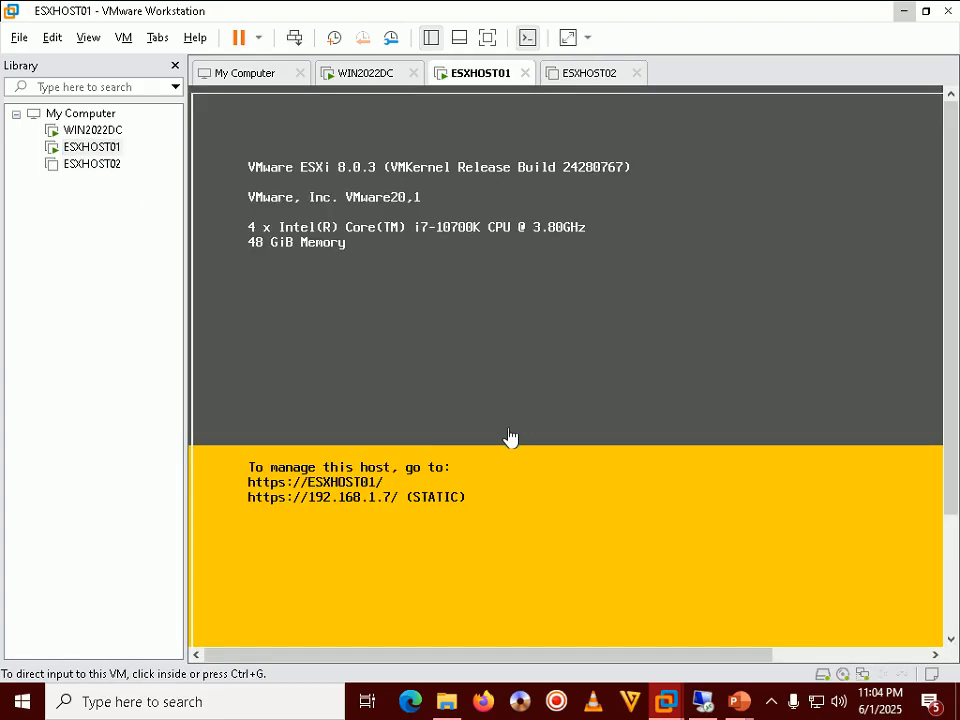
# Open ESXHOST02's settings to check its 4 processors with 4 cores each
pyautogui.click(95, 164)
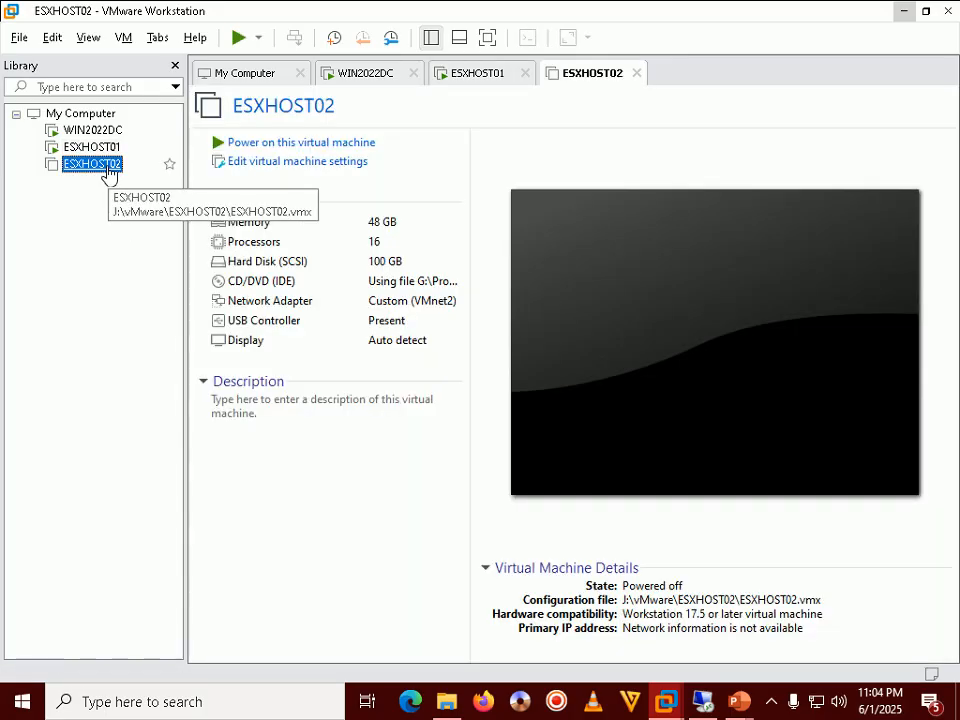
pyautogui.rightClick(91, 170)
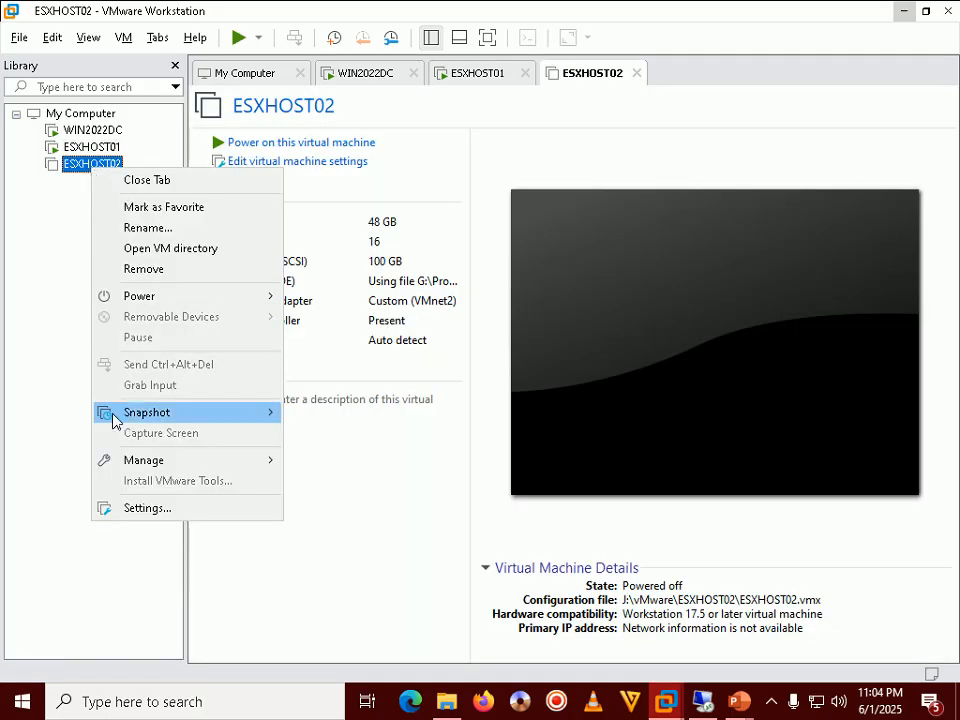
pyautogui.click(147, 508)
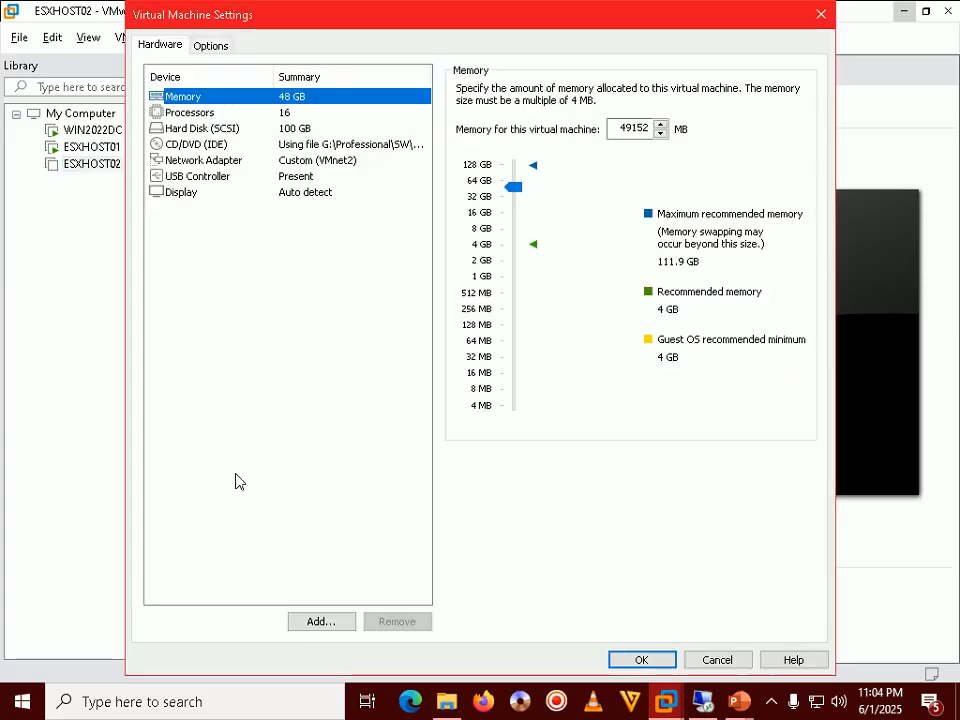
pyautogui.click(209, 115)
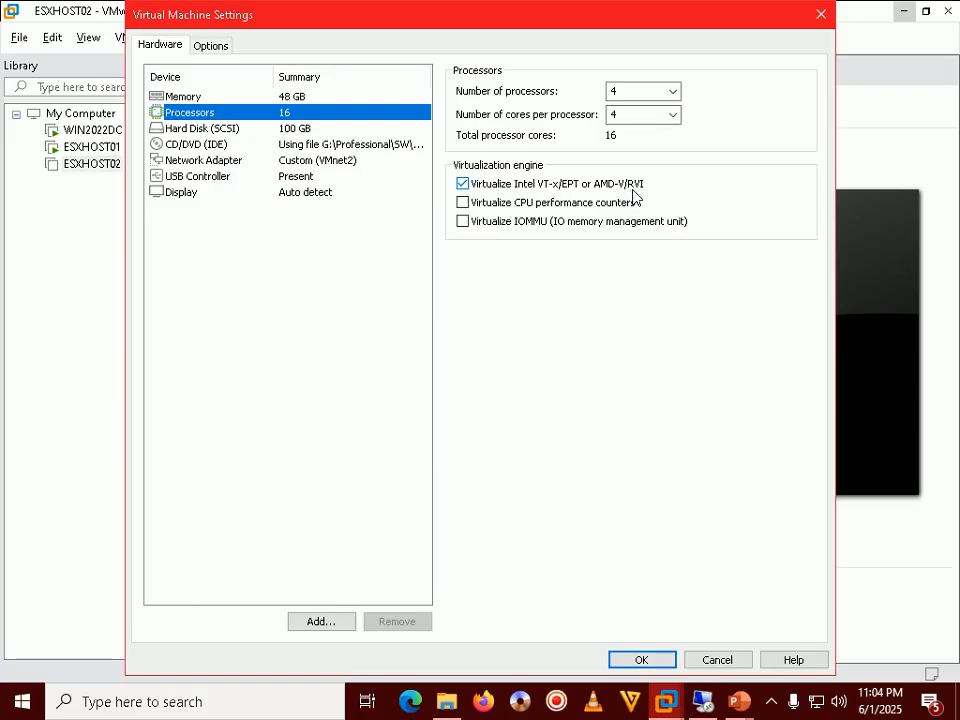
pyautogui.click(652, 664)
# Advance the tutorial slide show to Step 48 and power on the ESXHOST02 virtual machine
pyautogui.moveTo(740, 701)
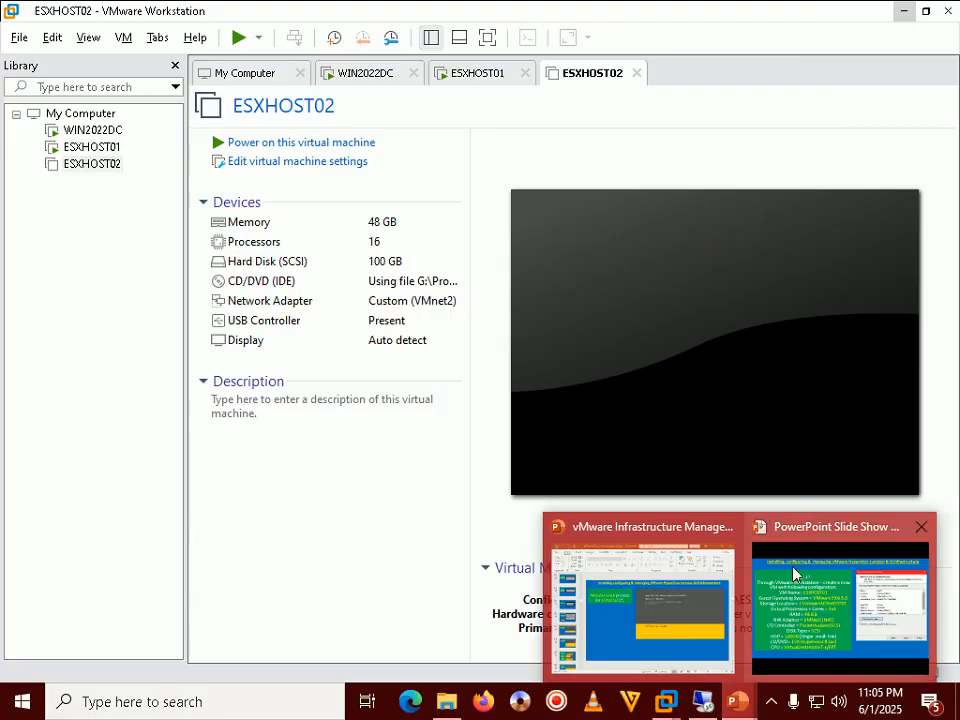
pyautogui.click(793, 574)
pyautogui.press('Right')
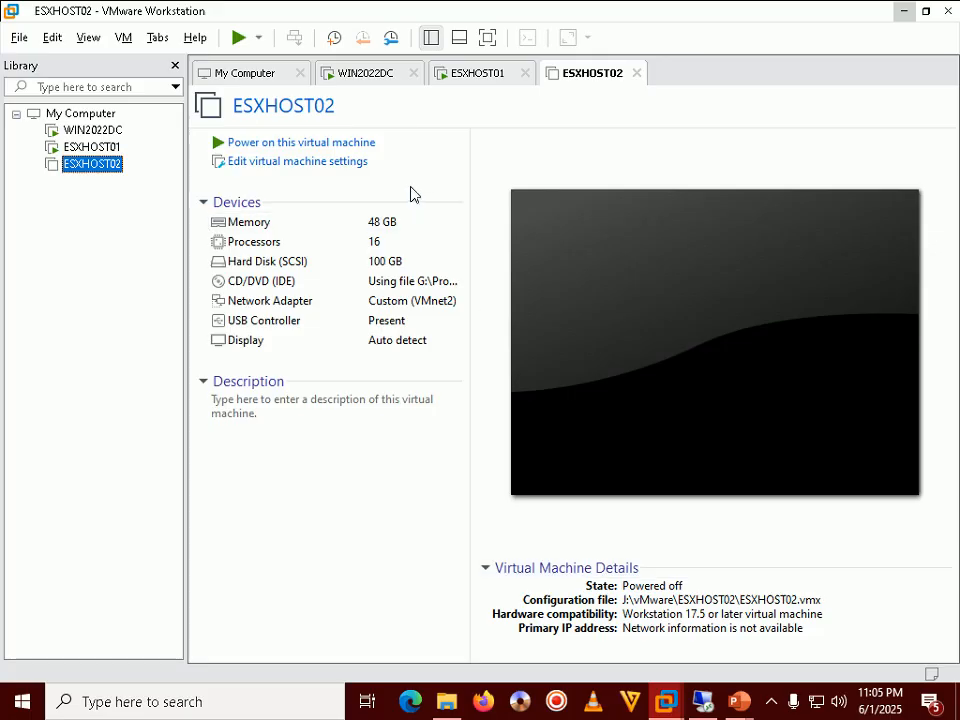
pyautogui.click(300, 143)
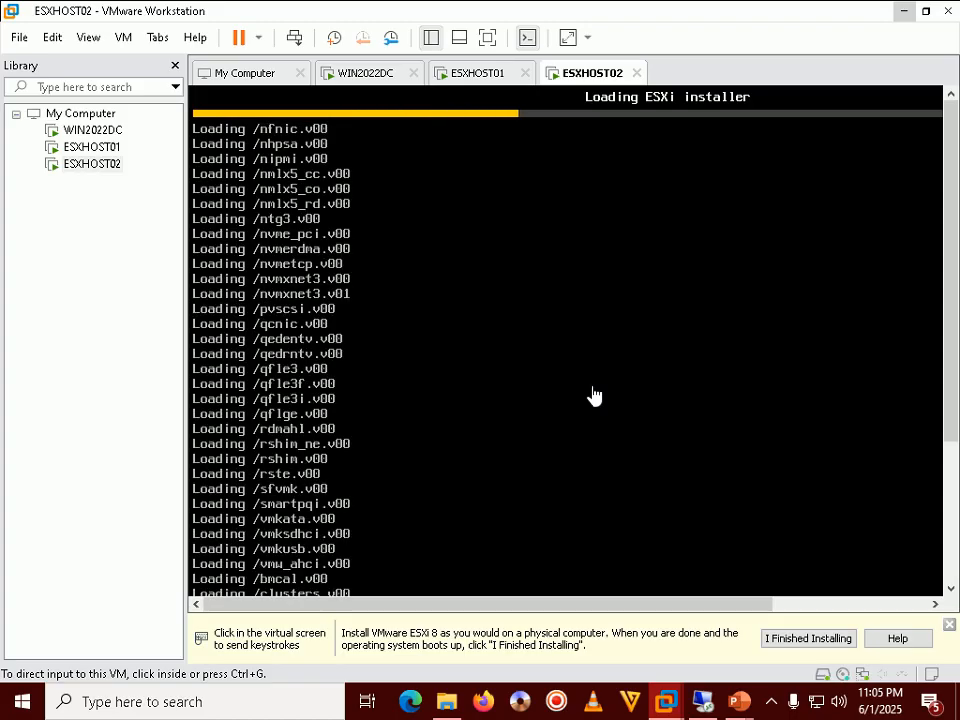
# Check the hidden tray icons, then focus ESXHOST02 as the ESXi 8.0.3 welcome screen appears
pyautogui.click(771, 705)
pyautogui.click(771, 705)
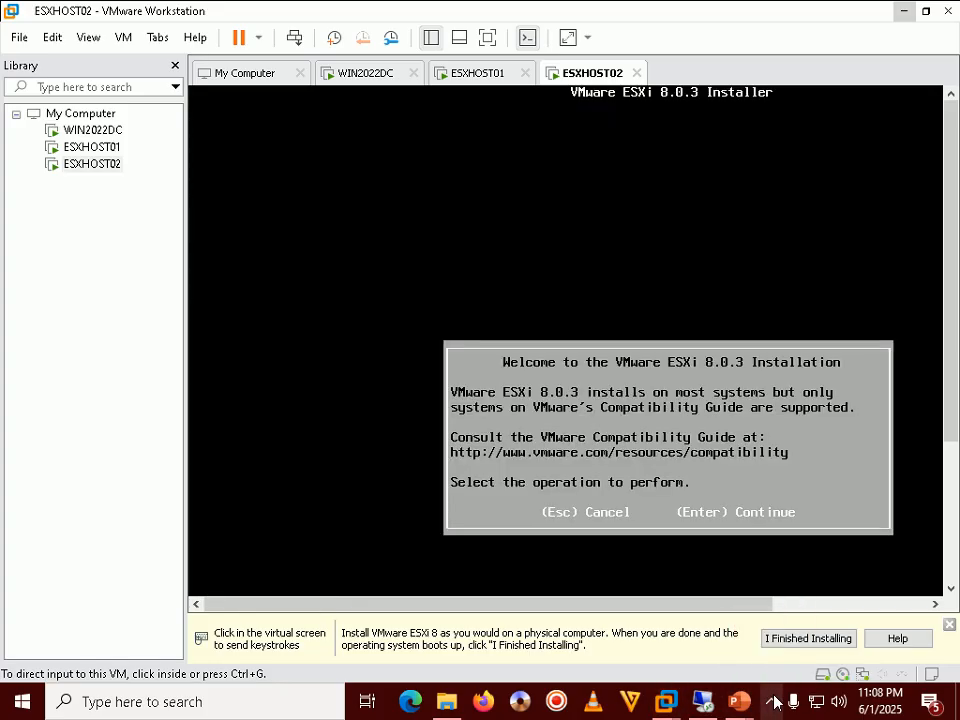
pyautogui.click(775, 703)
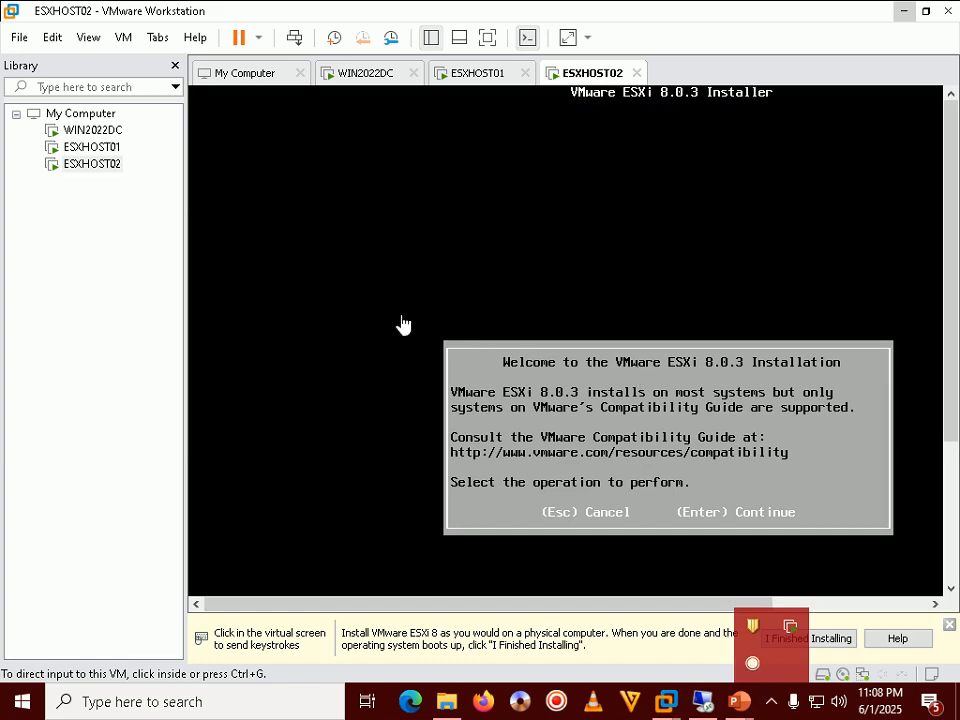
pyautogui.click(99, 218)
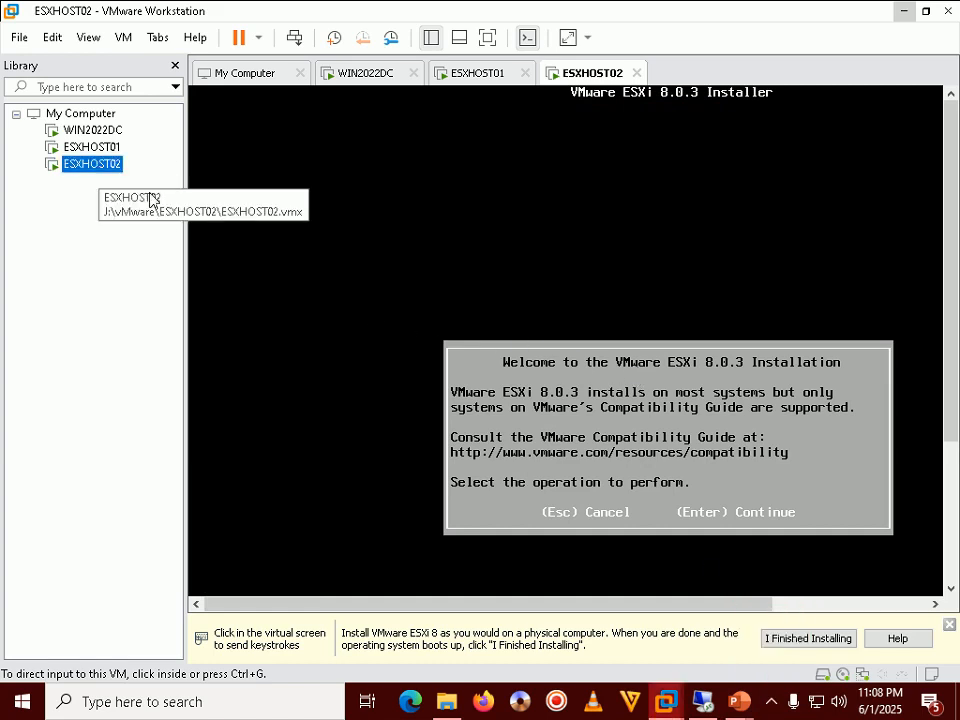
# Advance the slide show past the boot modules slide to the Step 49 welcome slide, then refocus ESXHOST02
pyautogui.click(738, 701)
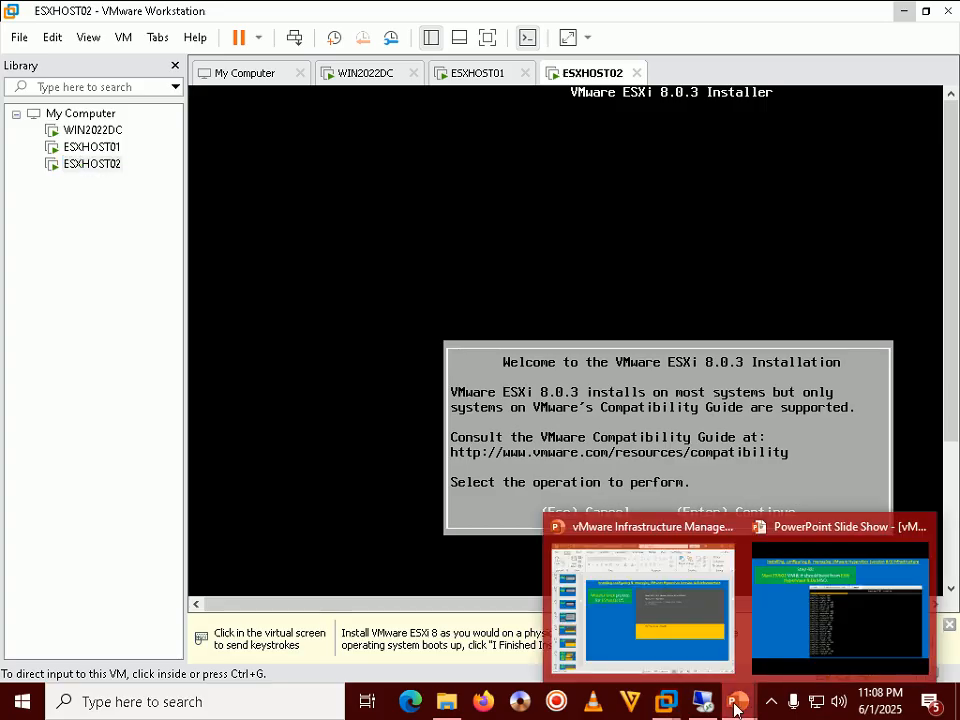
pyautogui.click(816, 581)
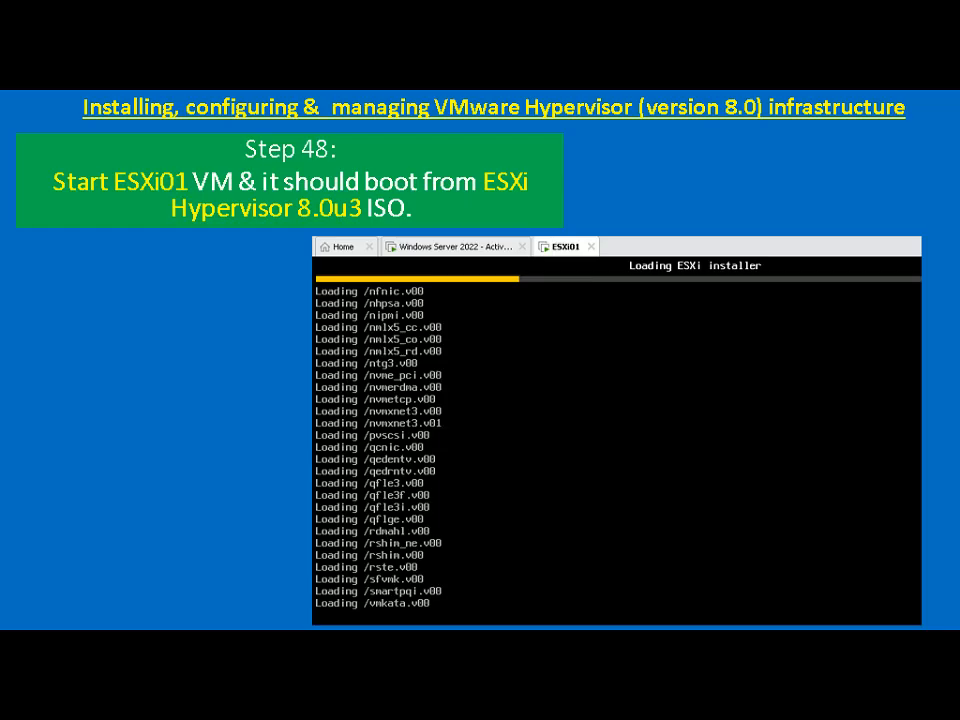
pyautogui.press('Right')
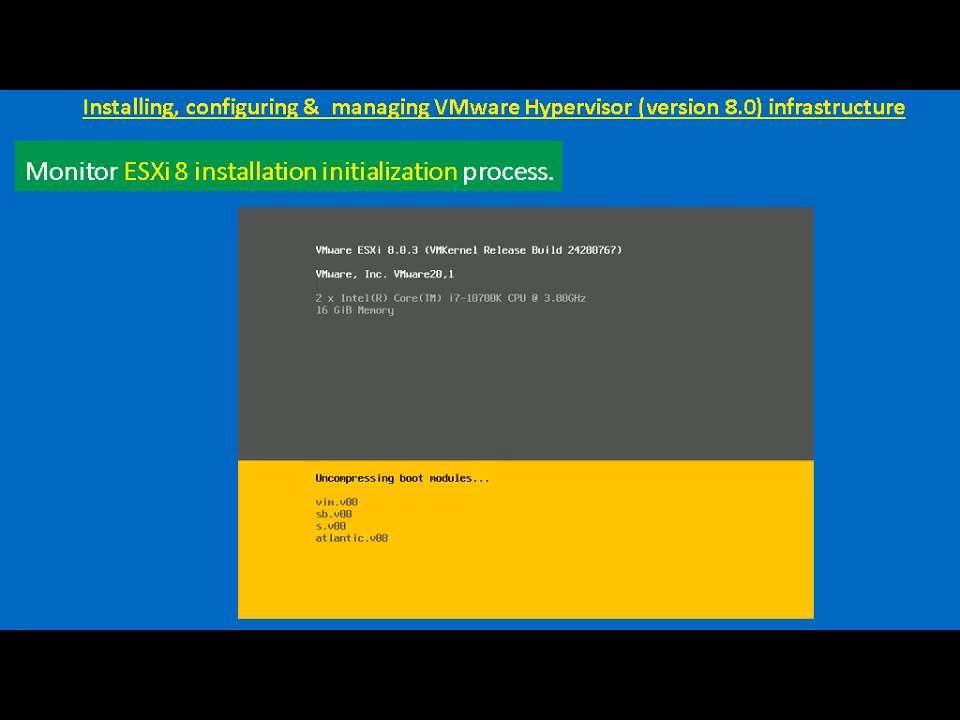
pyautogui.press('Right')
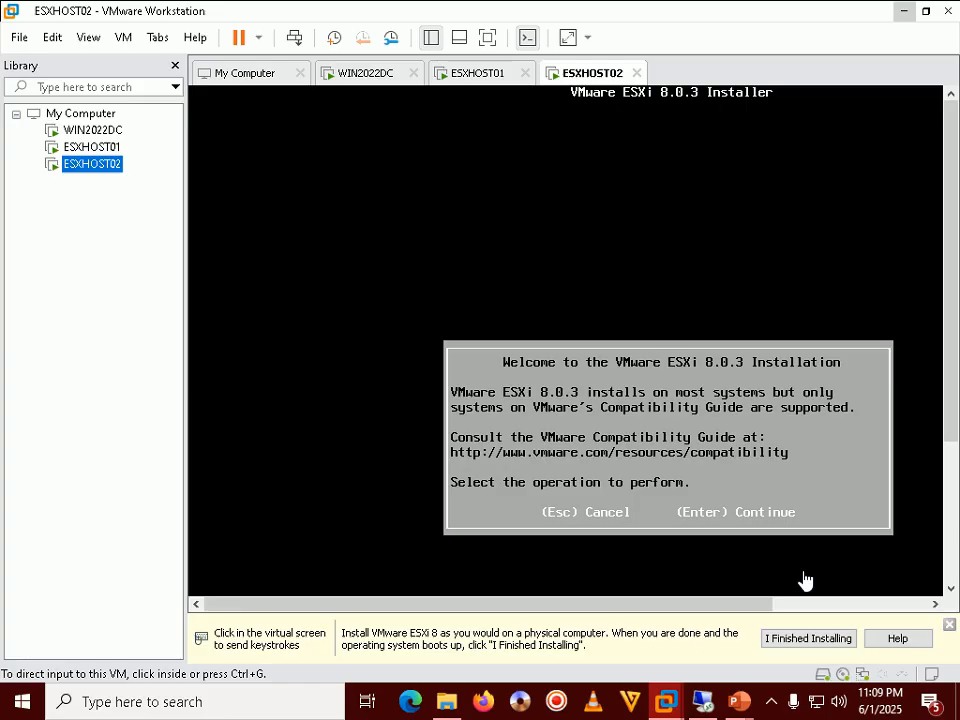
pyautogui.click(806, 580)
# Continue past the ESXi welcome screen, review the Step 50 EULA slide, and accept the license with F11
pyautogui.press('Return')
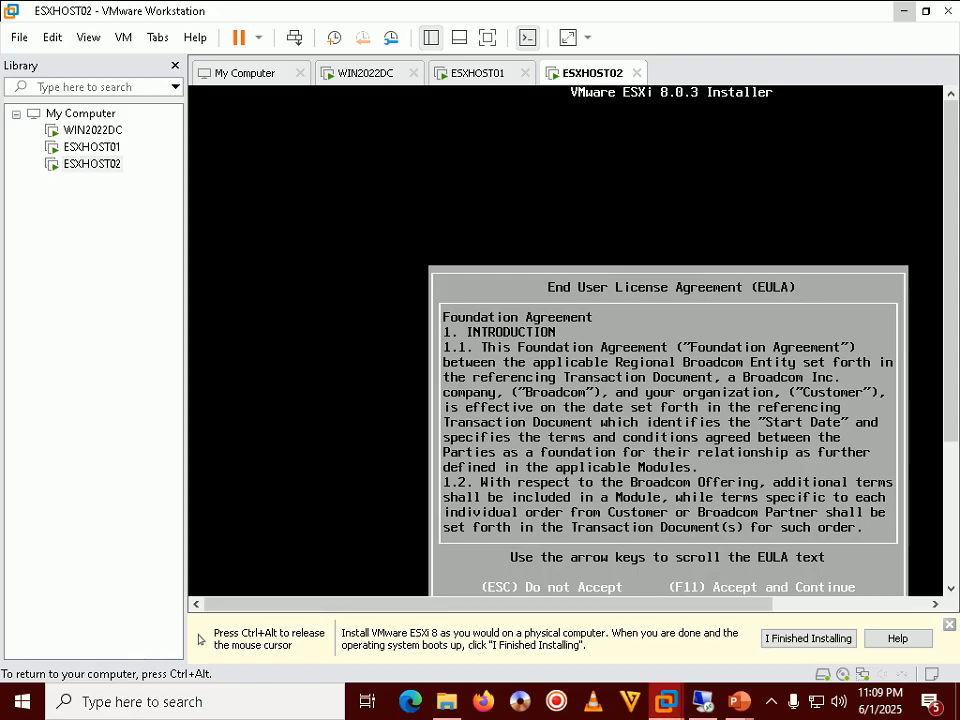
pyautogui.hotkey('ctrl', 'alt')
pyautogui.moveTo(738, 701)
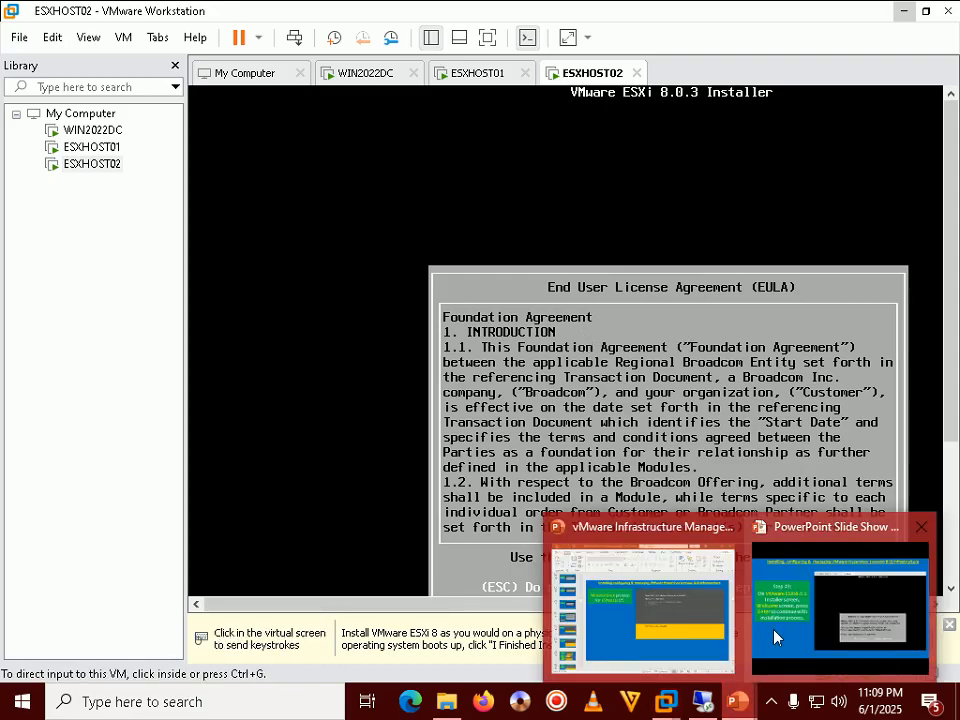
pyautogui.click(775, 637)
pyautogui.press('Right')
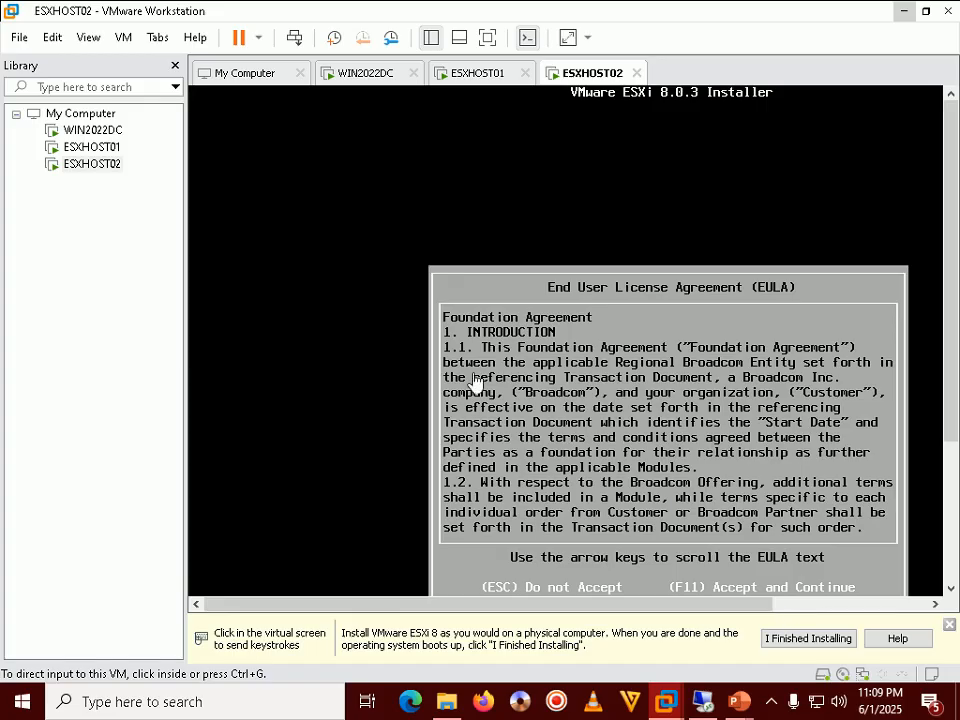
pyautogui.click(355, 348)
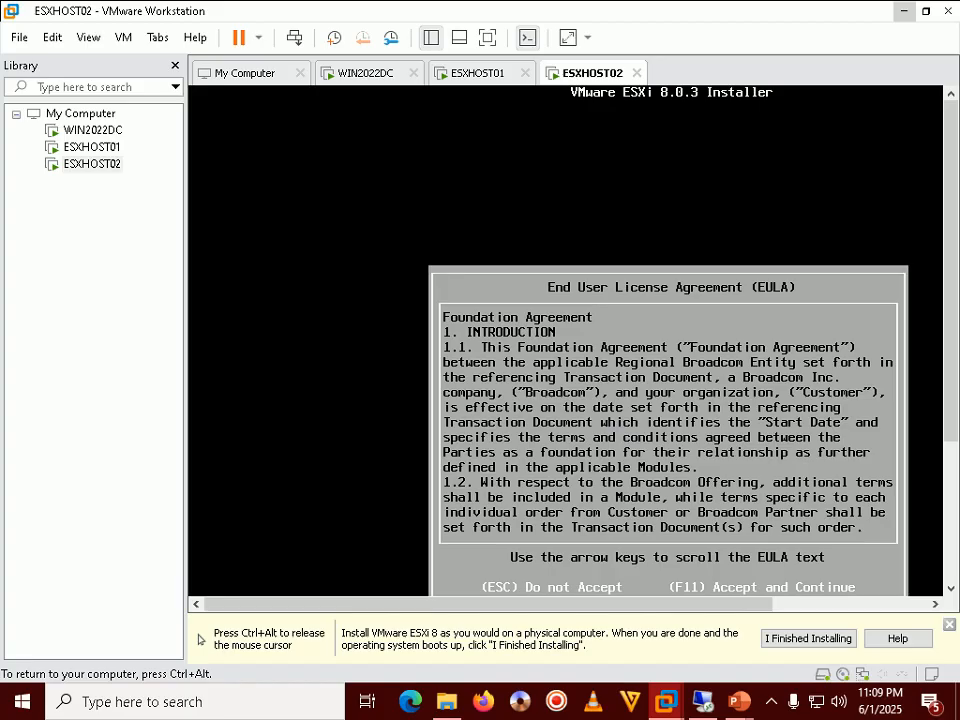
pyautogui.press('F11')
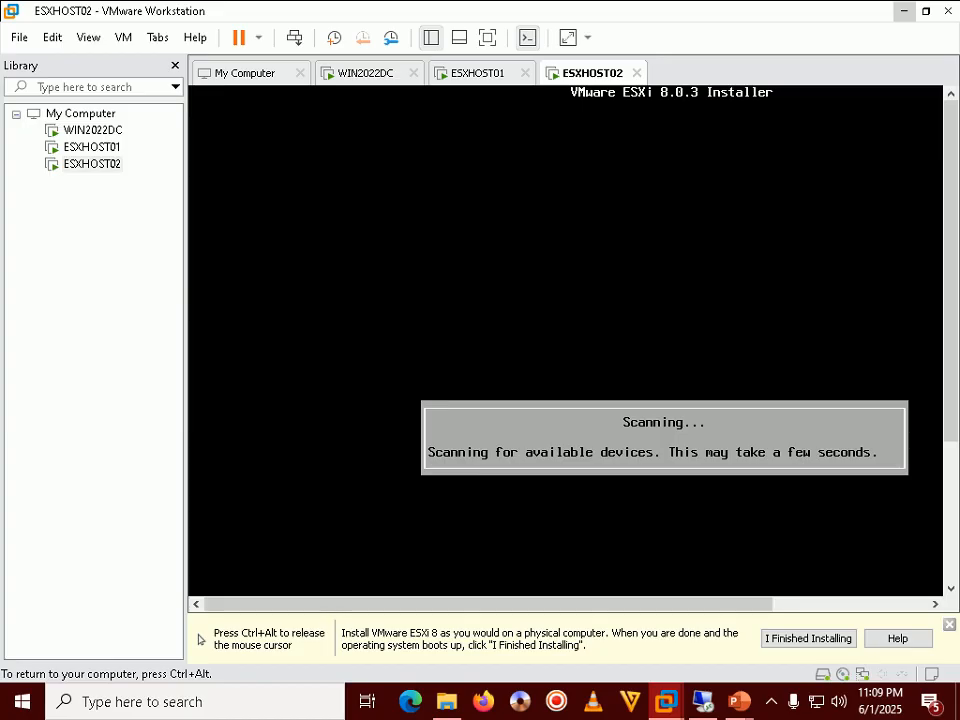
# Review the Step 51 disk scan slide, then select the 100 GiB local disk for installation
pyautogui.hotkey('ctrl', 'alt')
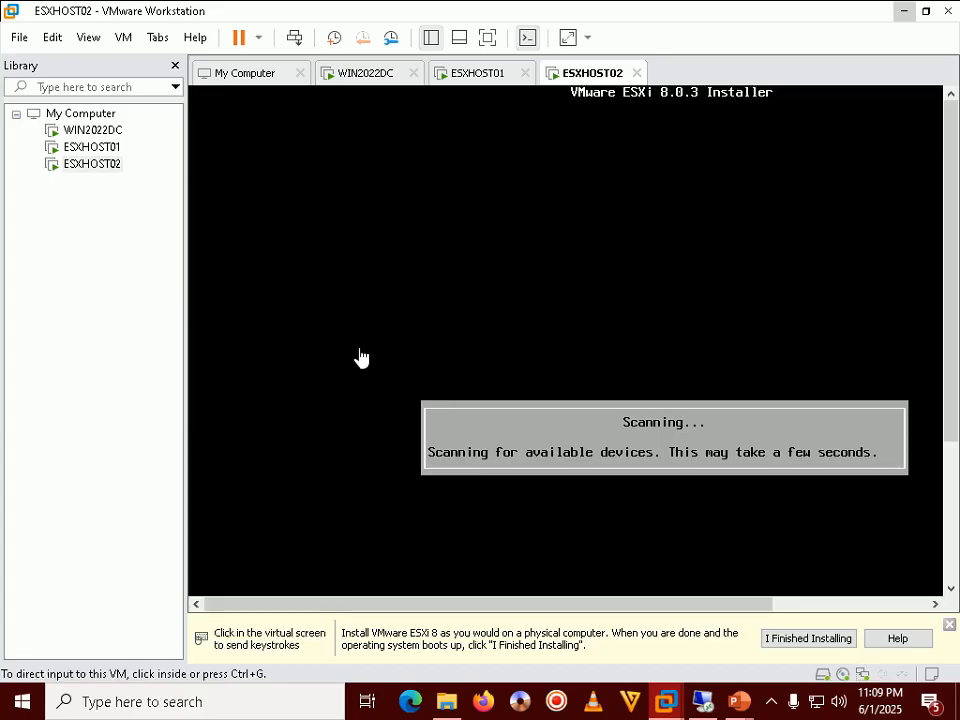
pyautogui.click(772, 706)
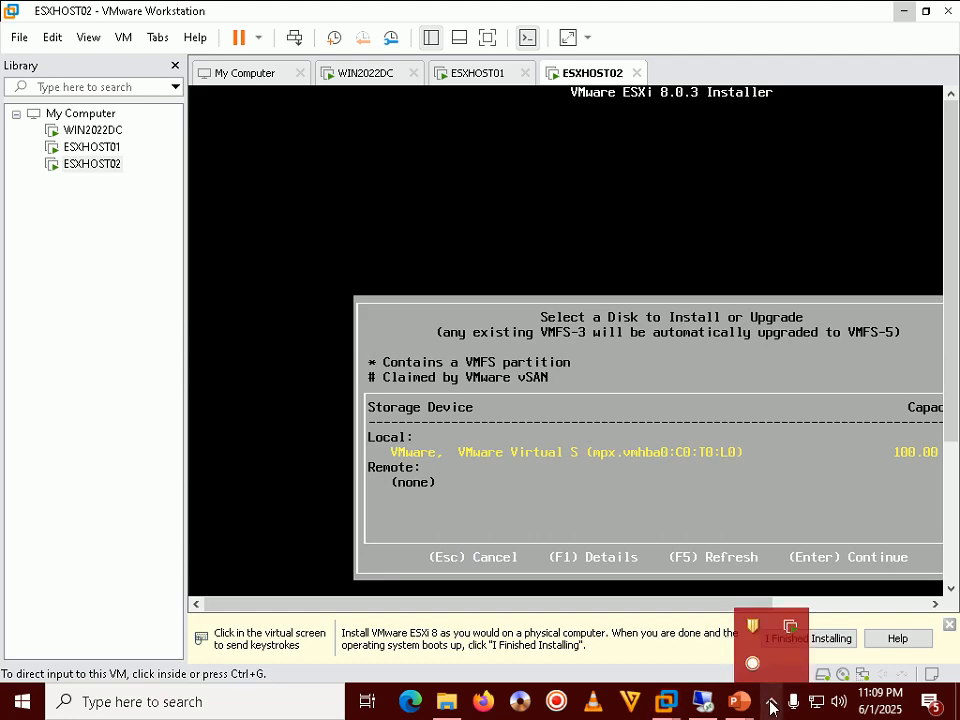
pyautogui.click(748, 705)
pyautogui.click(820, 618)
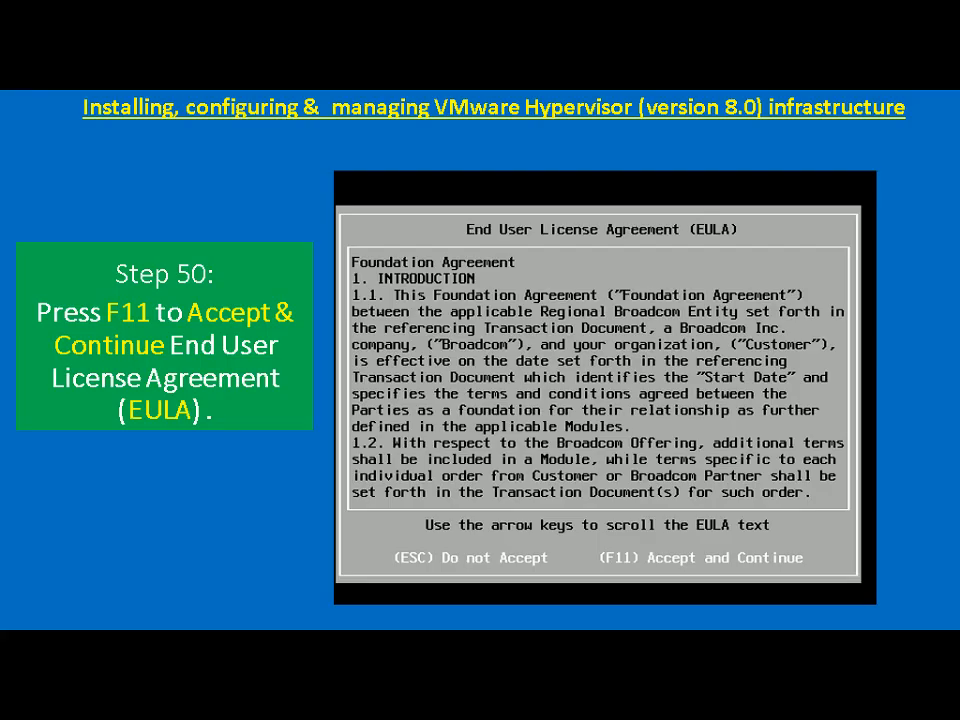
pyautogui.press('Right')
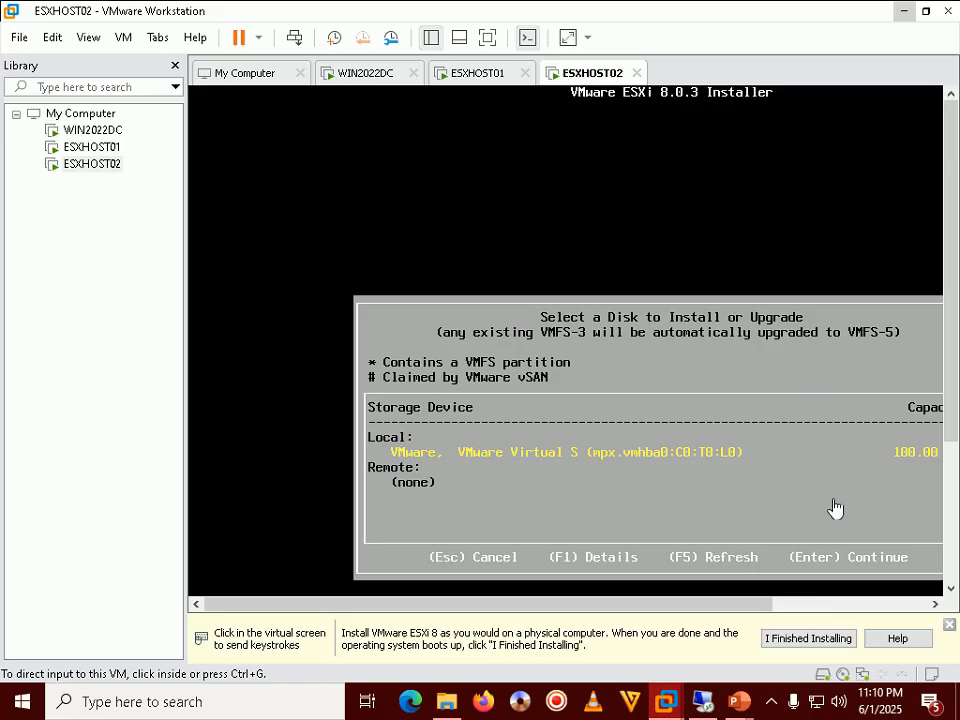
pyautogui.moveTo(744, 607); pyautogui.dragTo(808, 605)
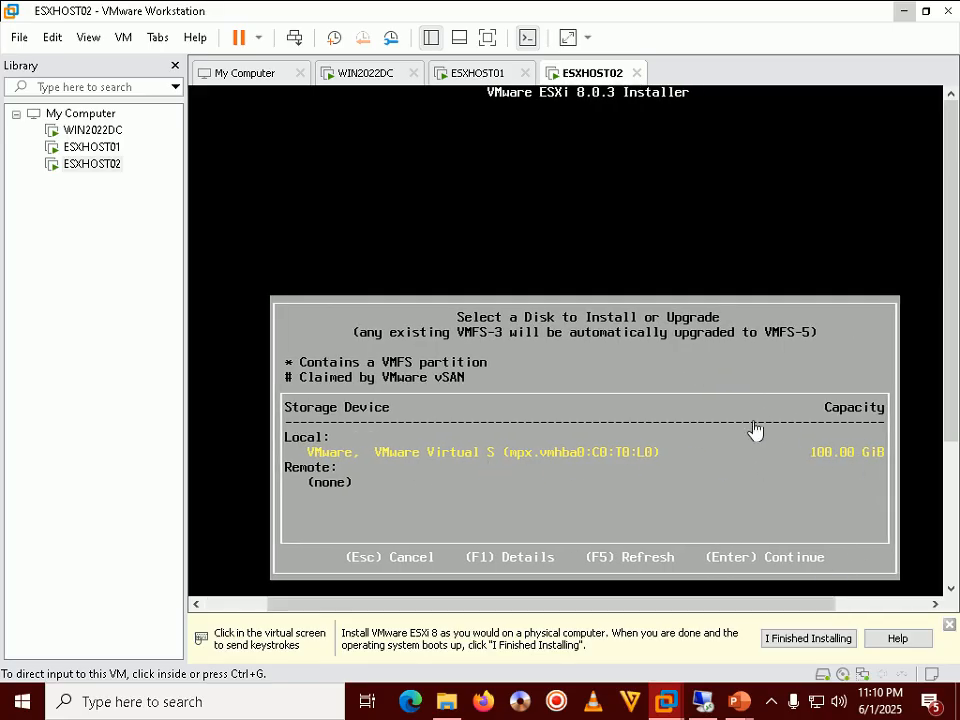
pyautogui.click(768, 386)
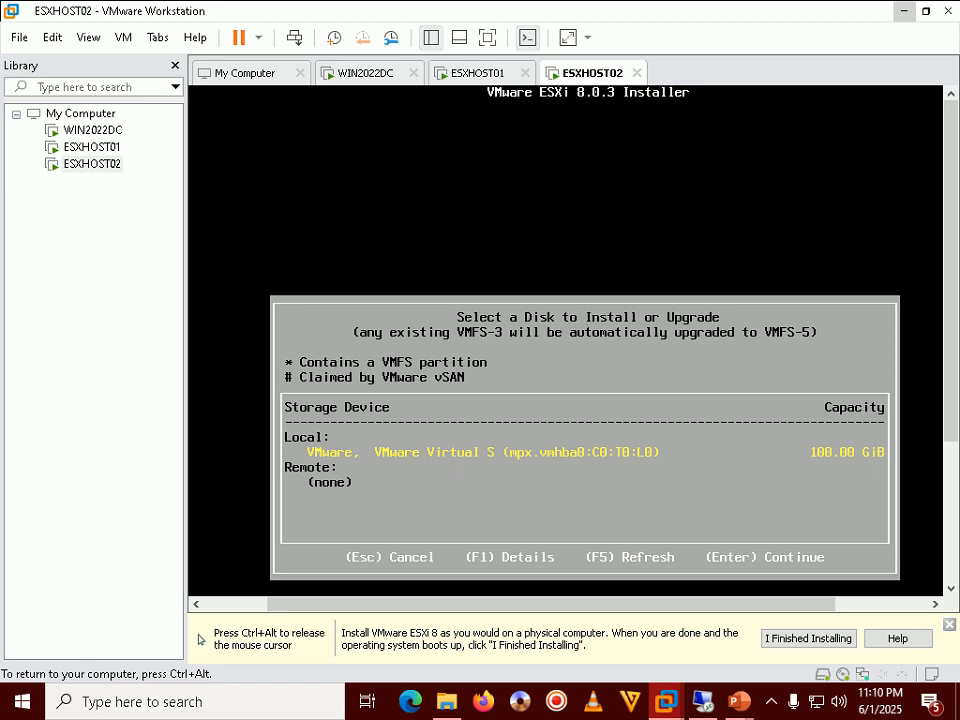
pyautogui.press('Return')
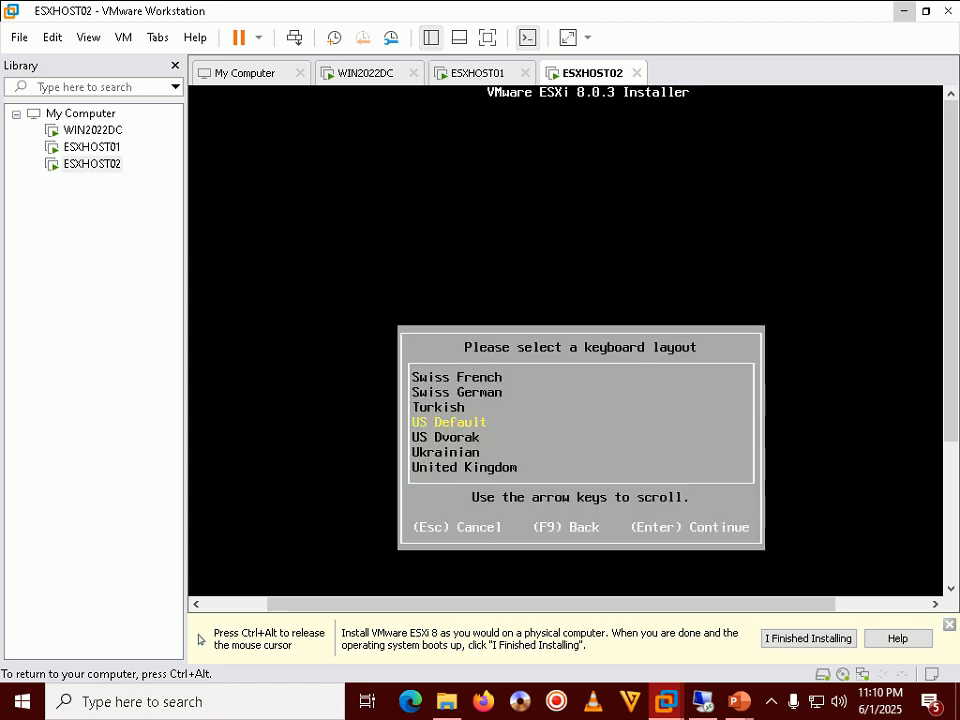
# Review the Step 52 keyboard slide and keep the US Default keyboard layout
pyautogui.hotkey('ctrl', 'alt')
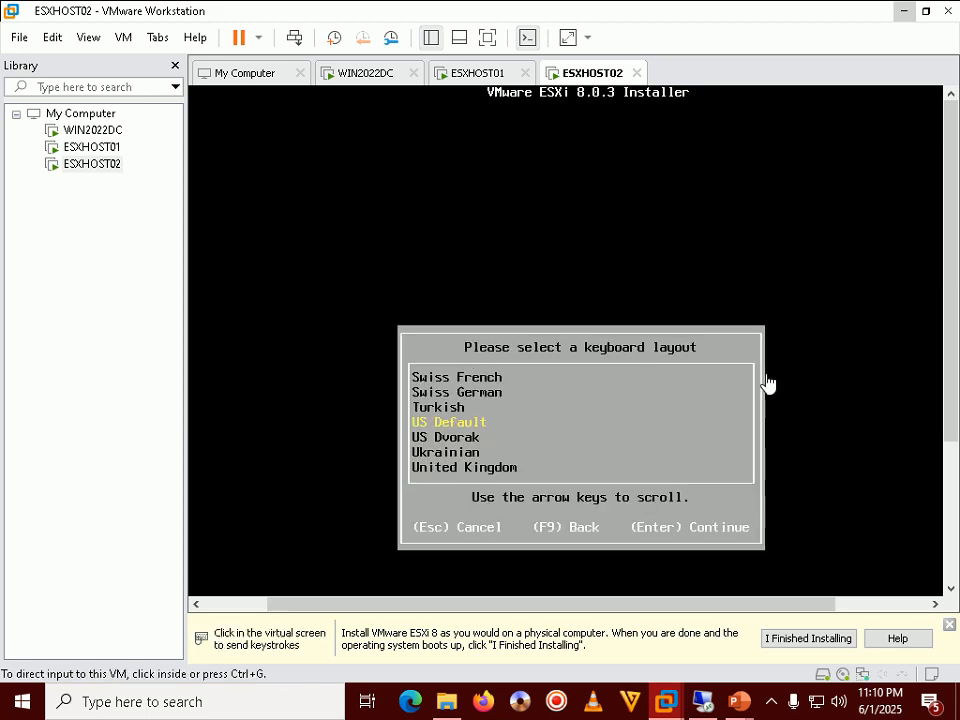
pyautogui.moveTo(738, 700)
pyautogui.click(792, 606)
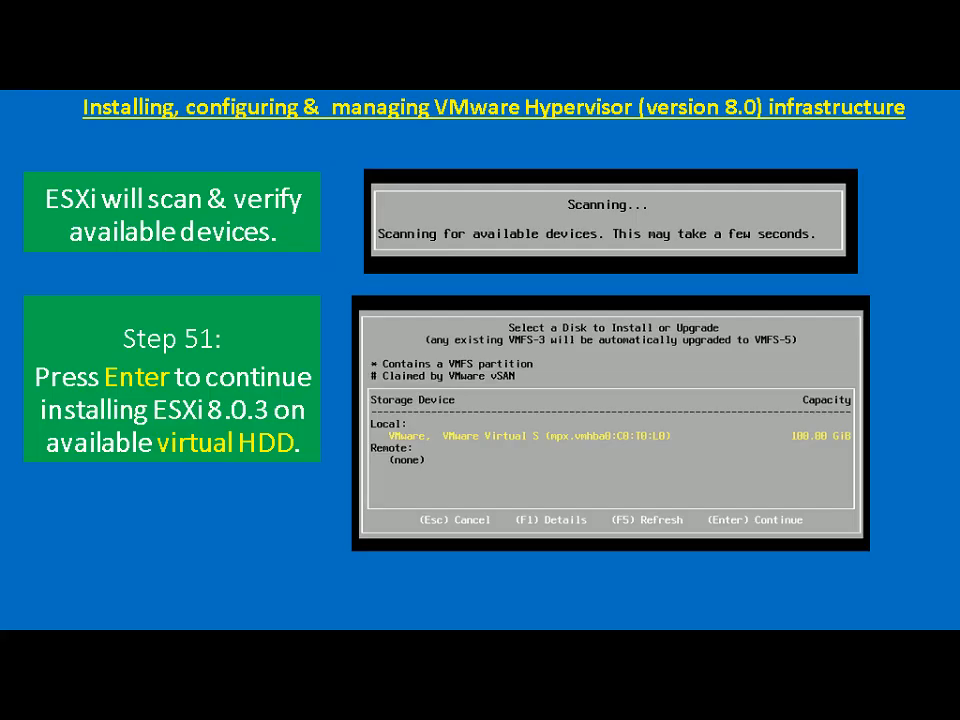
pyautogui.press('Right')
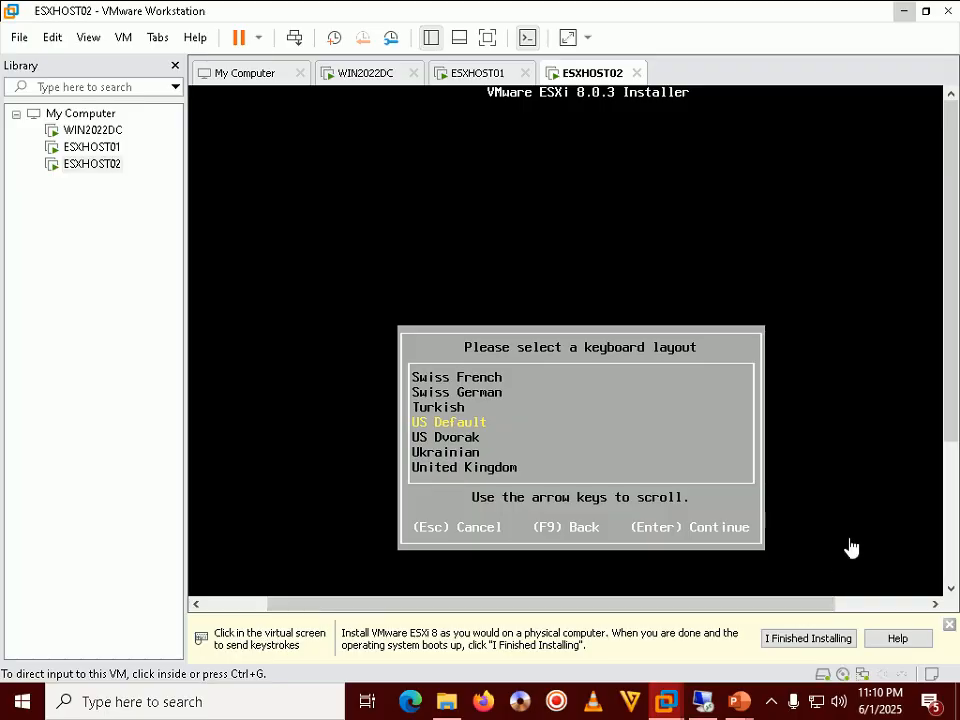
pyautogui.click(851, 547)
pyautogui.press('Return')
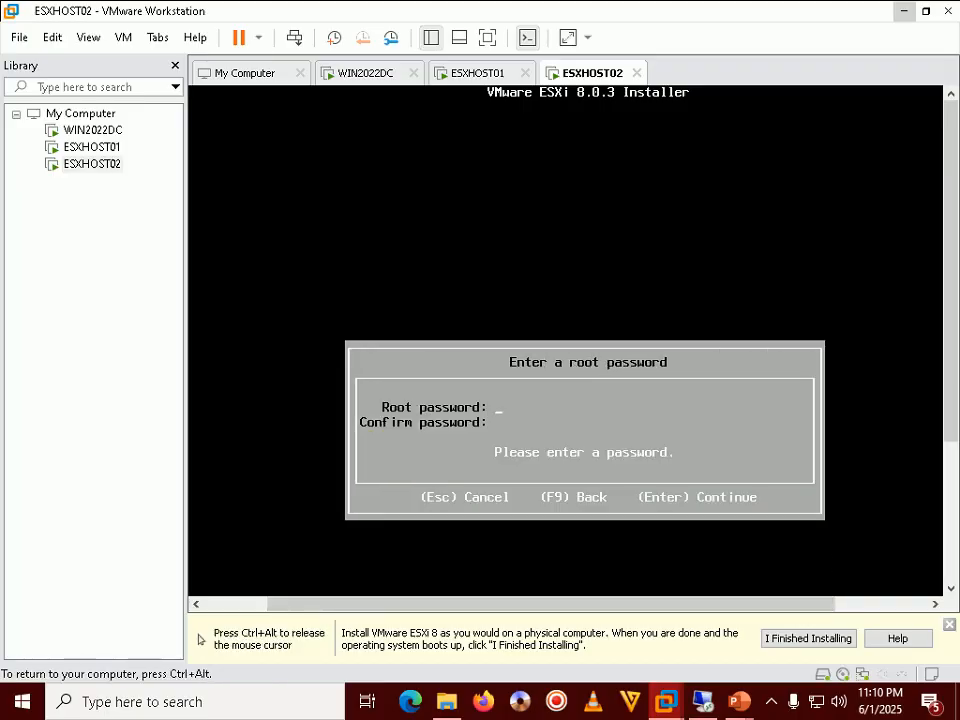
# Review the root password slide, then enter and confirm ESXHOST02's root password
pyautogui.hotkey('ctrl', 'alt')
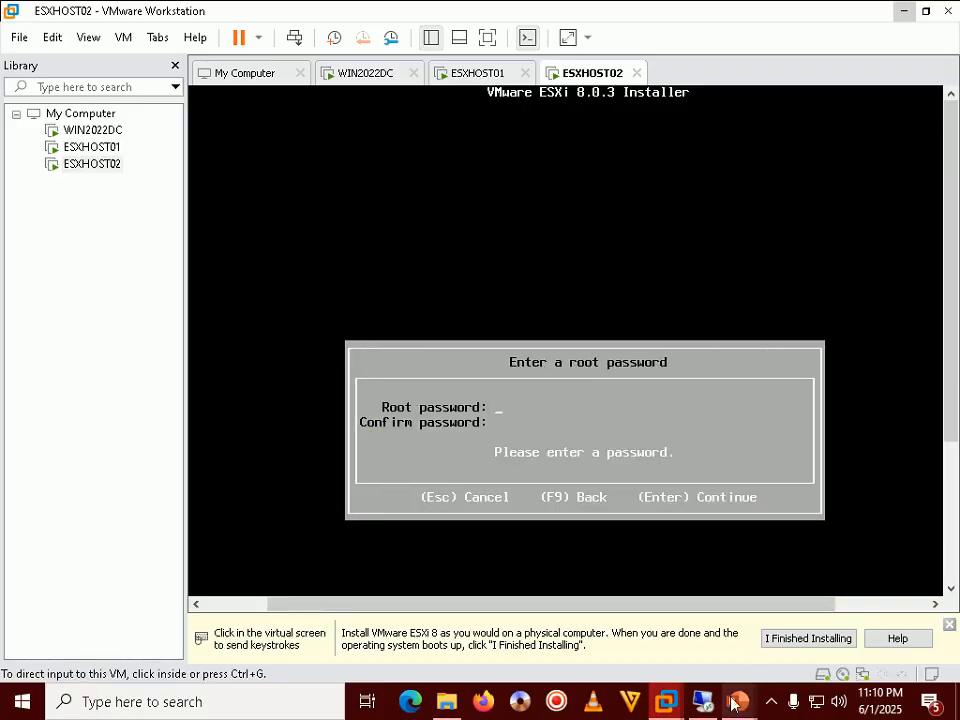
pyautogui.click(795, 640)
pyautogui.press('Right')
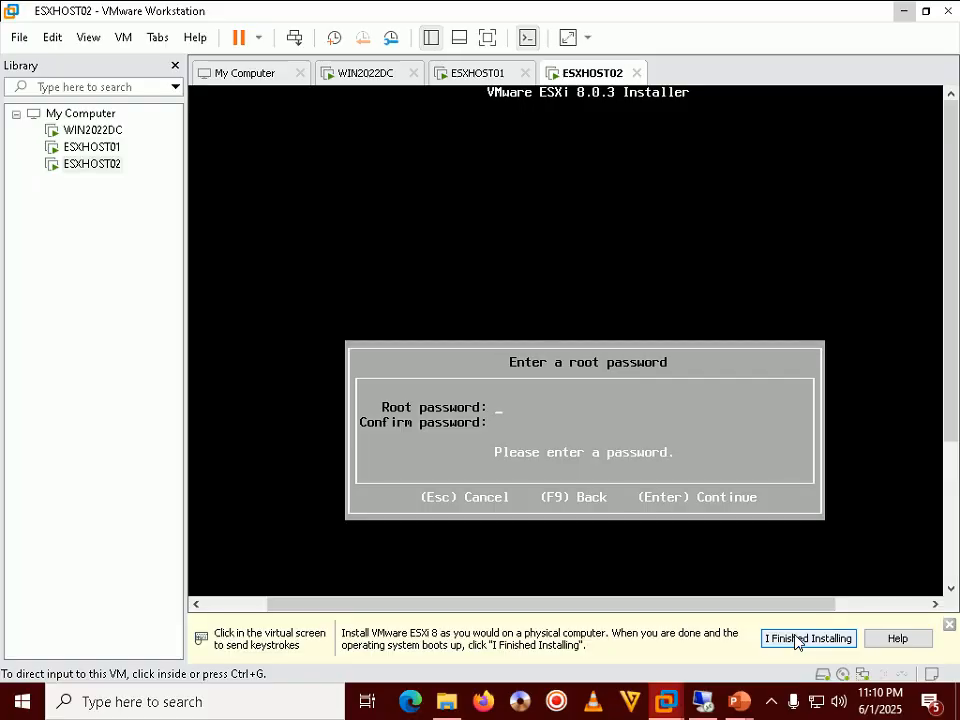
pyautogui.click(668, 444)
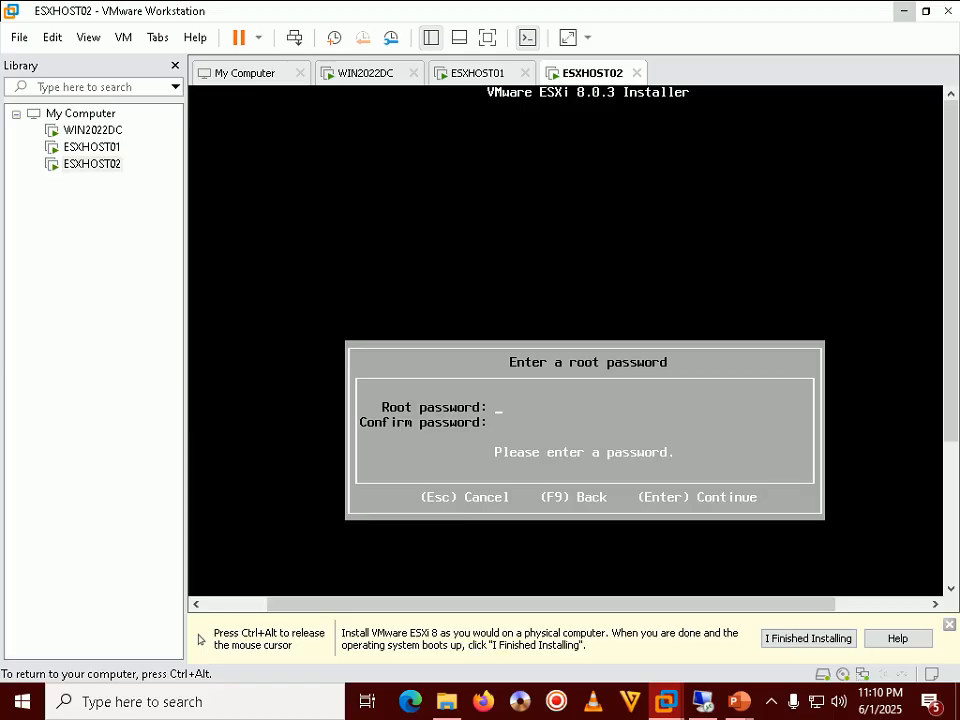
pyautogui.write('********')
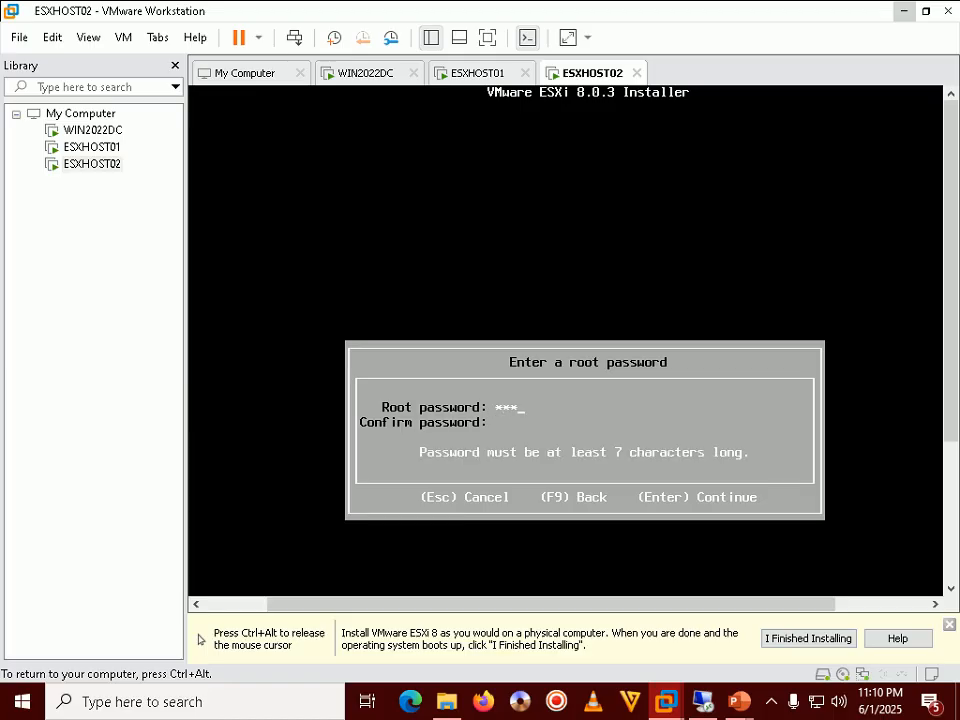
pyautogui.write('********')
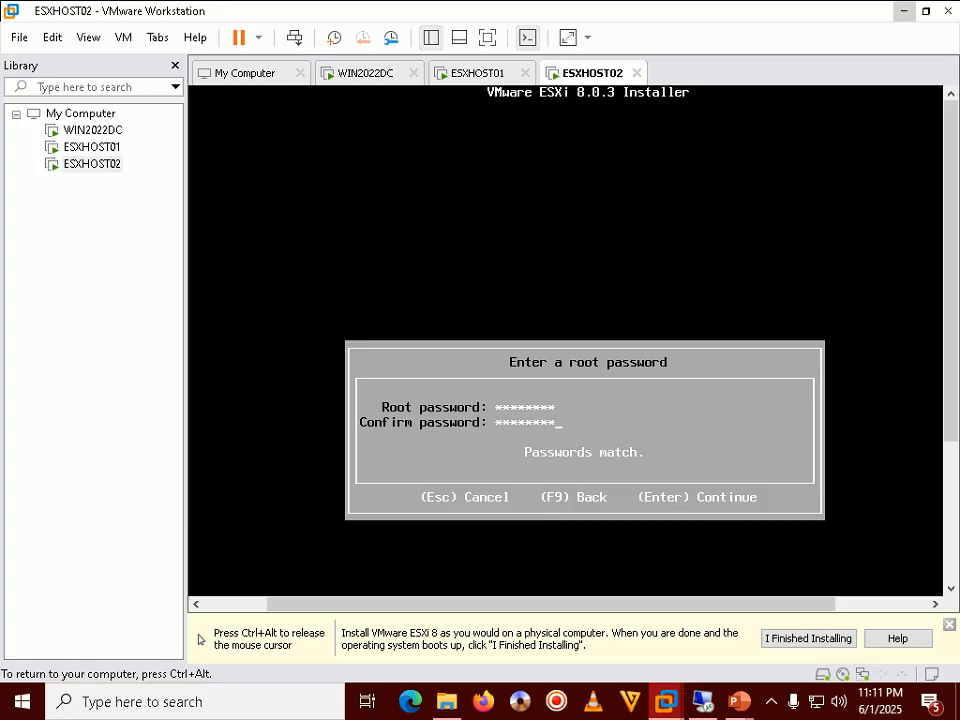
pyautogui.press('Return')
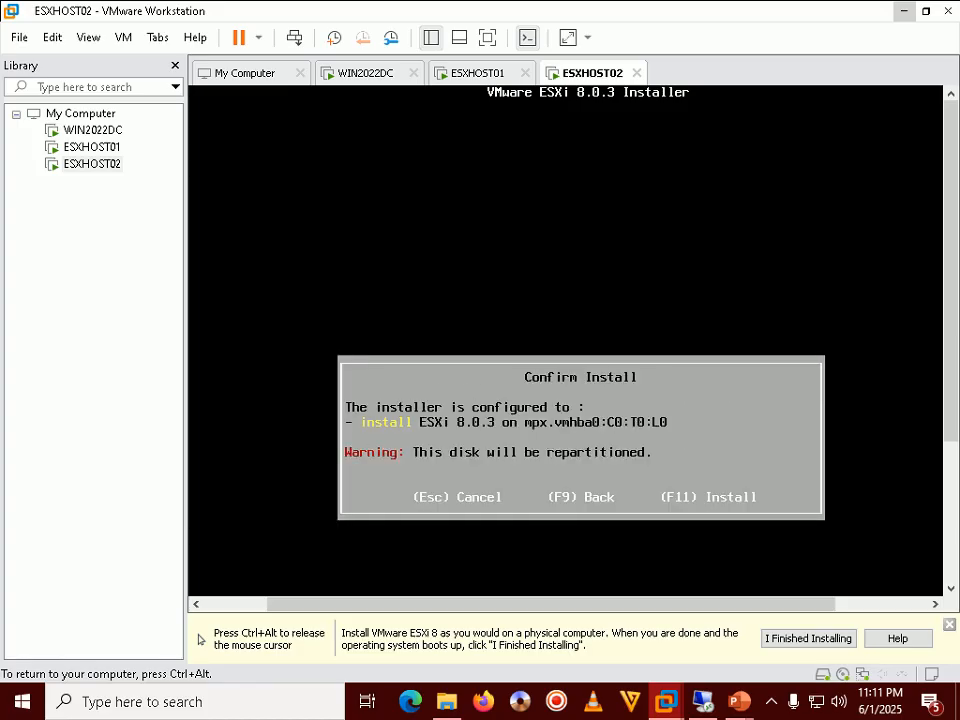
# Review the next tutorial slide, then confirm with F11 to install ESXi 8.0.3 on the disk
pyautogui.hotkey('ctrl', 'alt')
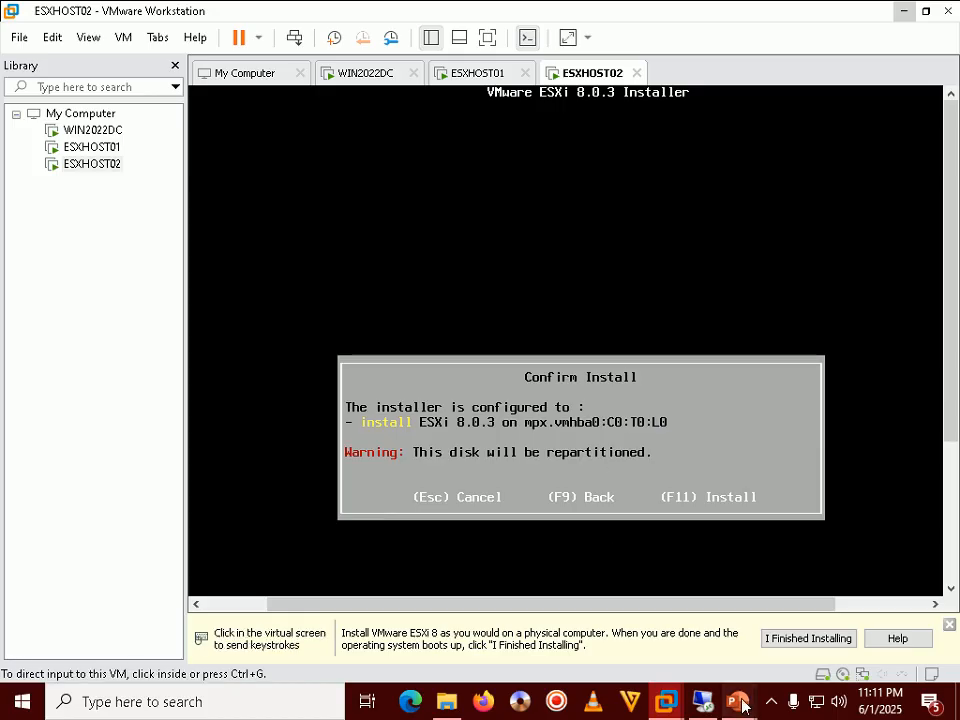
pyautogui.moveTo(738, 701)
pyautogui.click(790, 600)
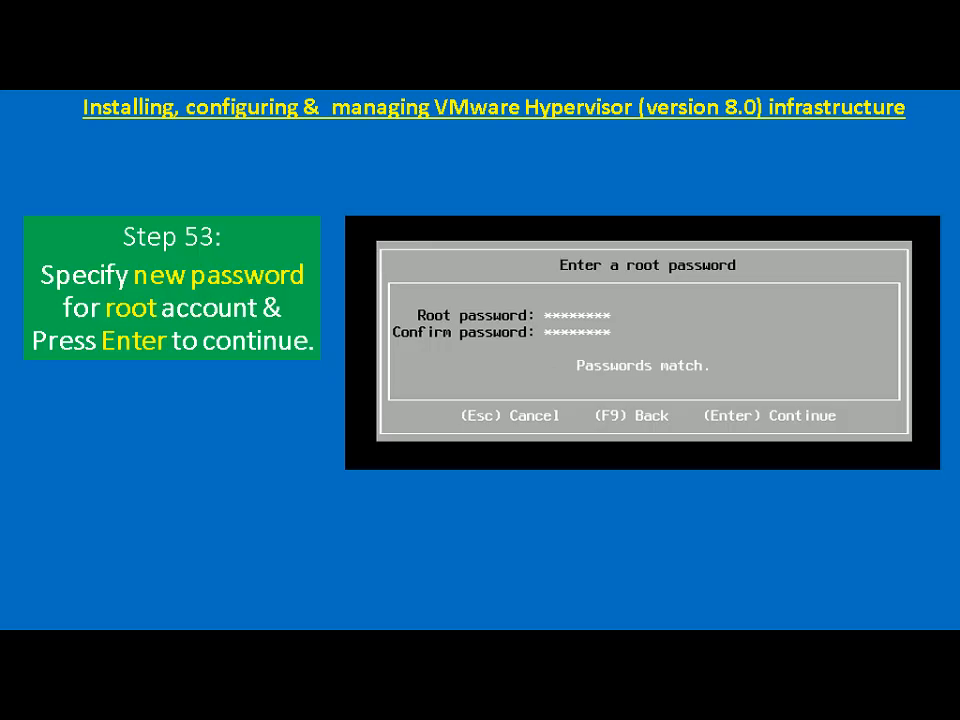
pyautogui.press('Right')
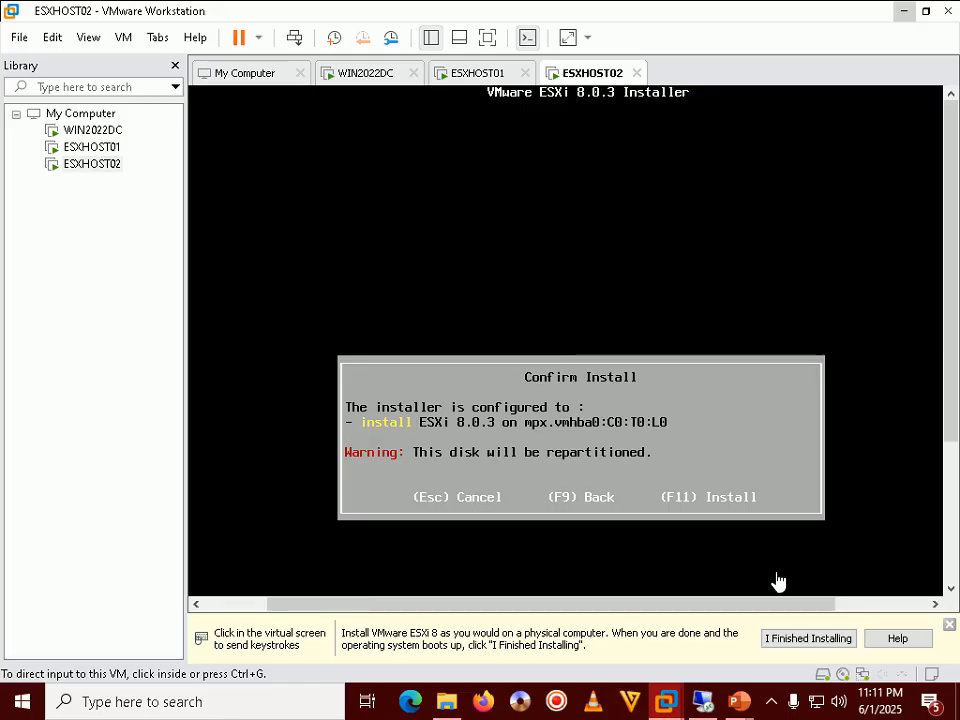
pyautogui.click(626, 212)
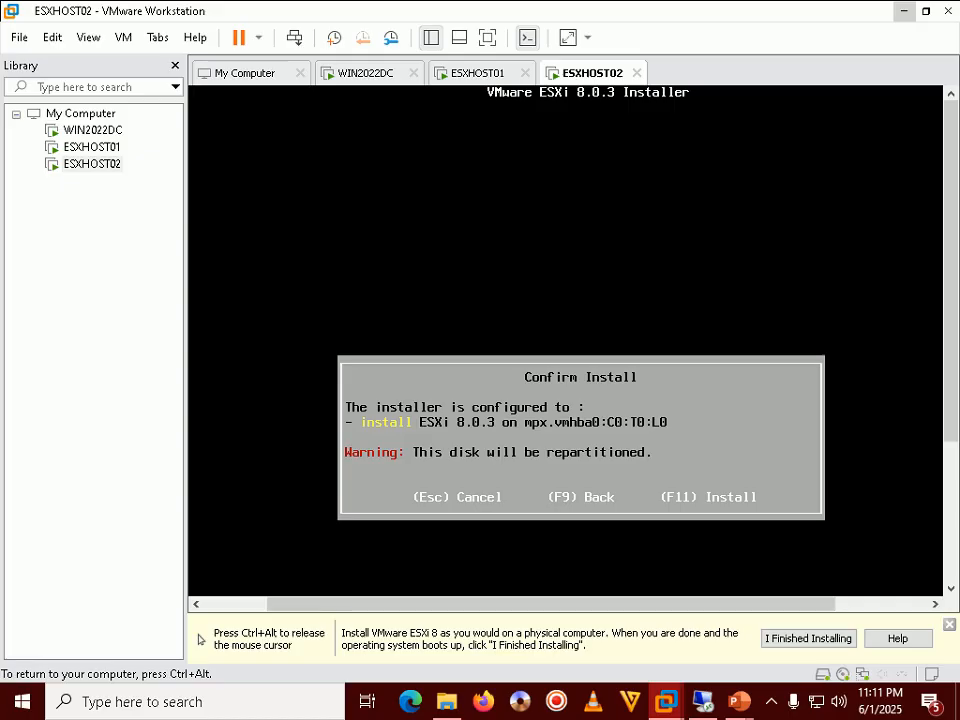
pyautogui.hotkey('ctrl', 'alt')
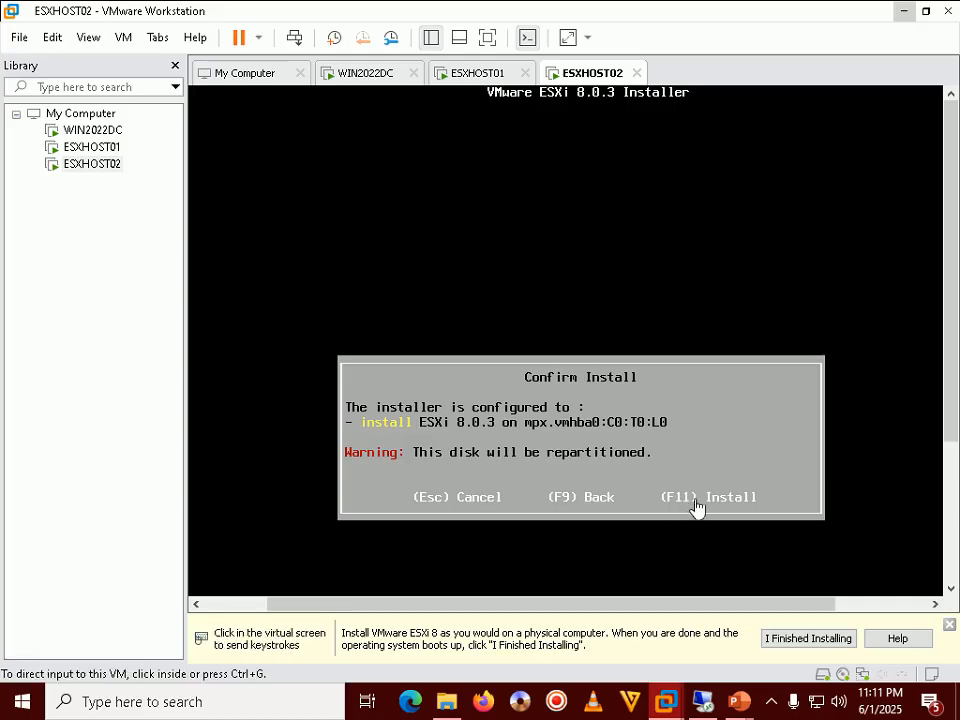
pyautogui.click(733, 474)
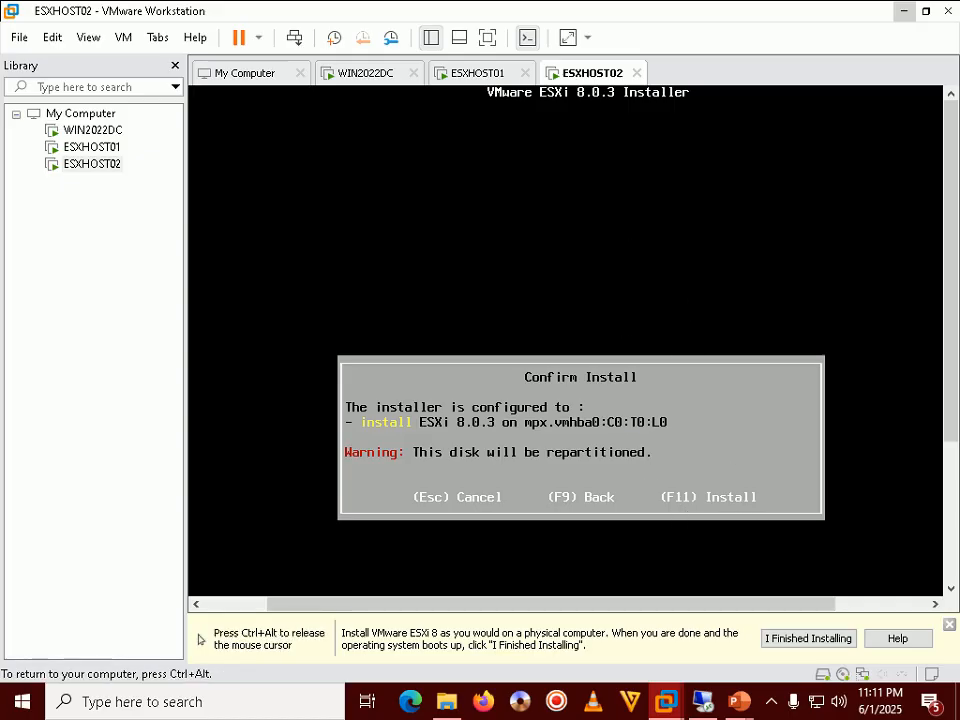
pyautogui.press('F11')
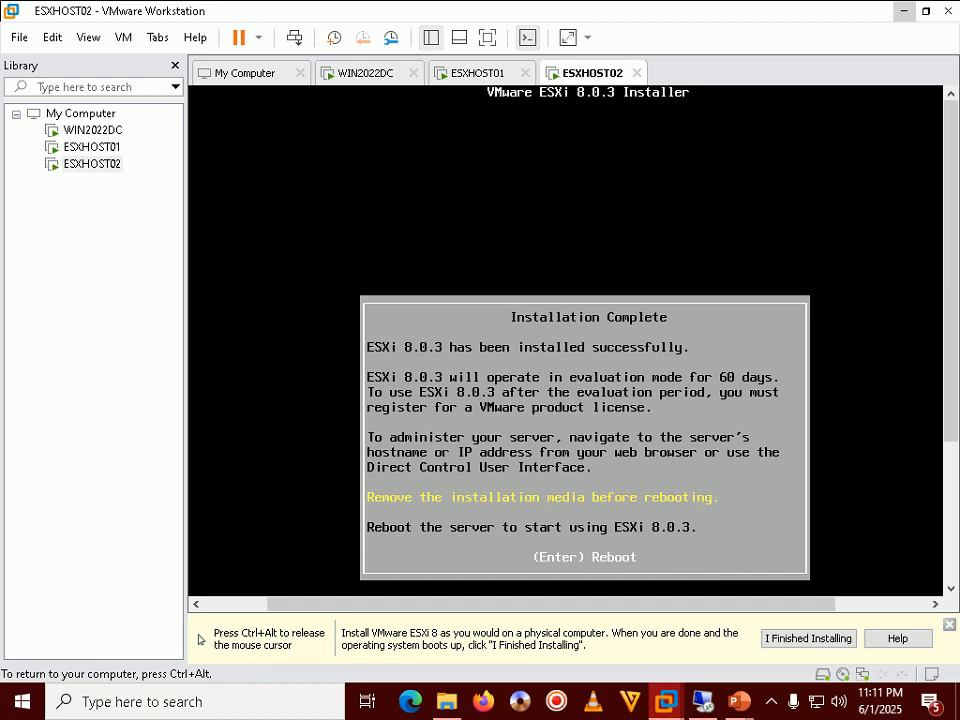
# Step through the installation progress and complete slides, then reboot the newly installed ESXi host
pyautogui.hotkey('ctrl', 'alt')
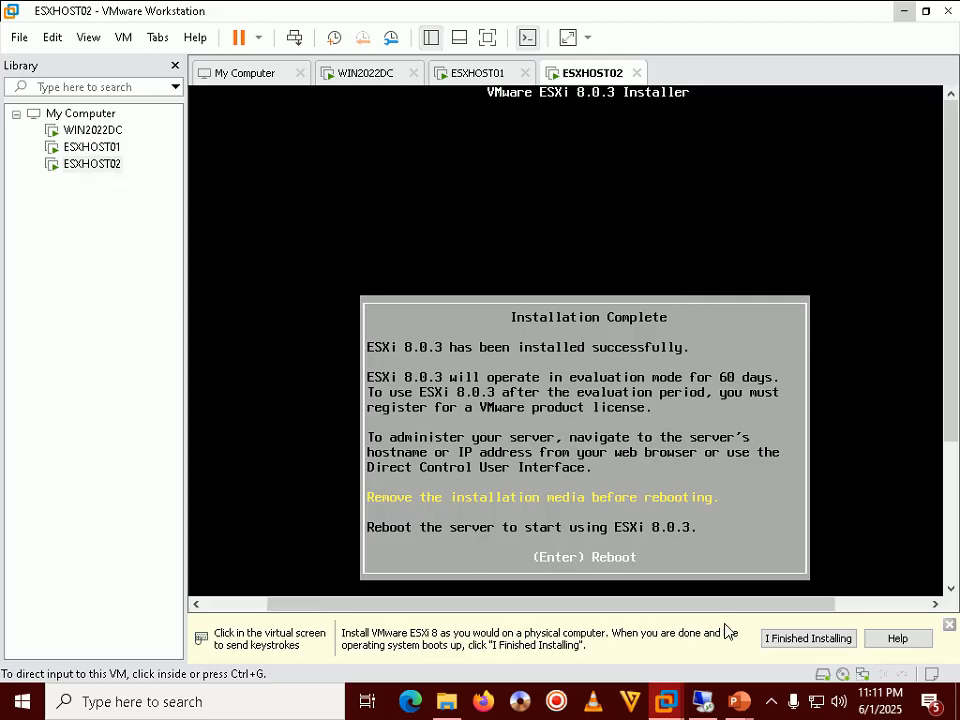
pyautogui.moveTo(739, 695)
pyautogui.click(799, 627)
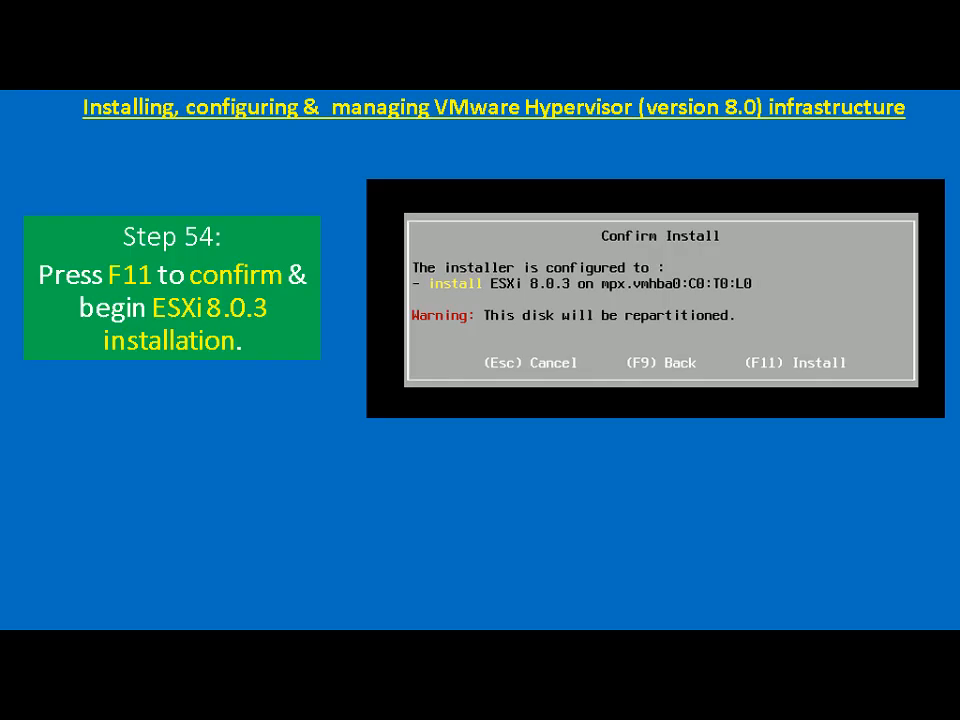
pyautogui.press('Right')
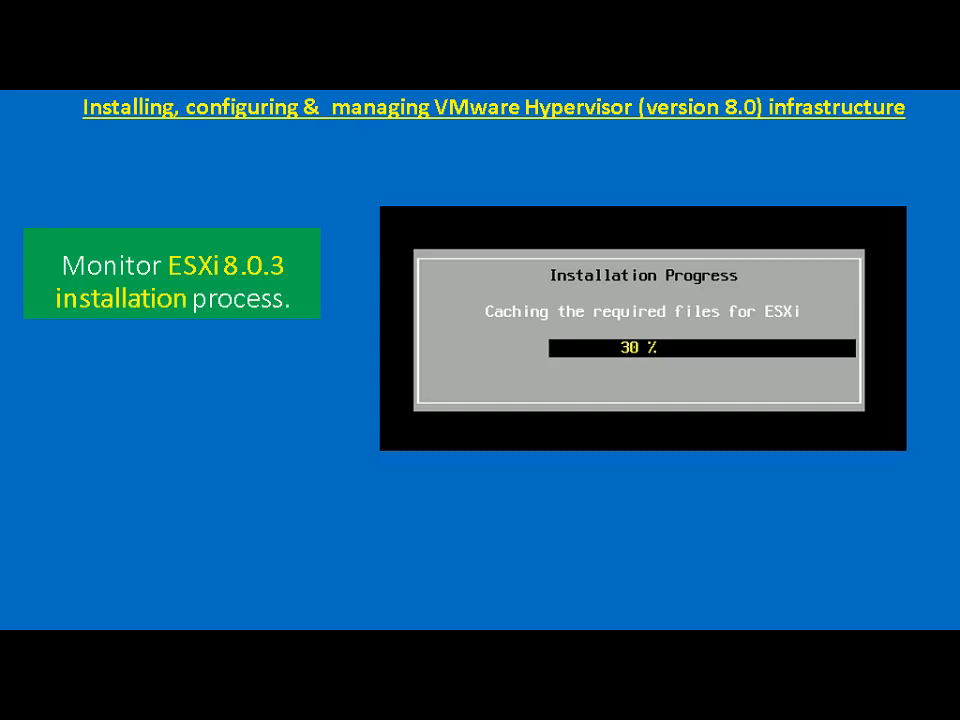
pyautogui.press('Right')
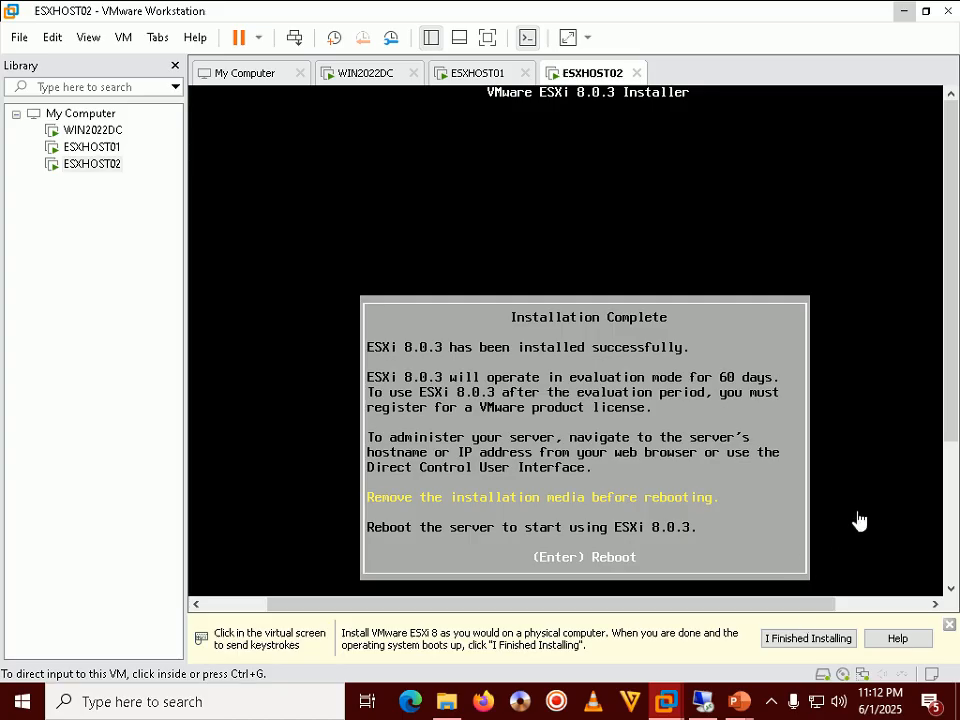
pyautogui.click(857, 519)
pyautogui.press('Return')
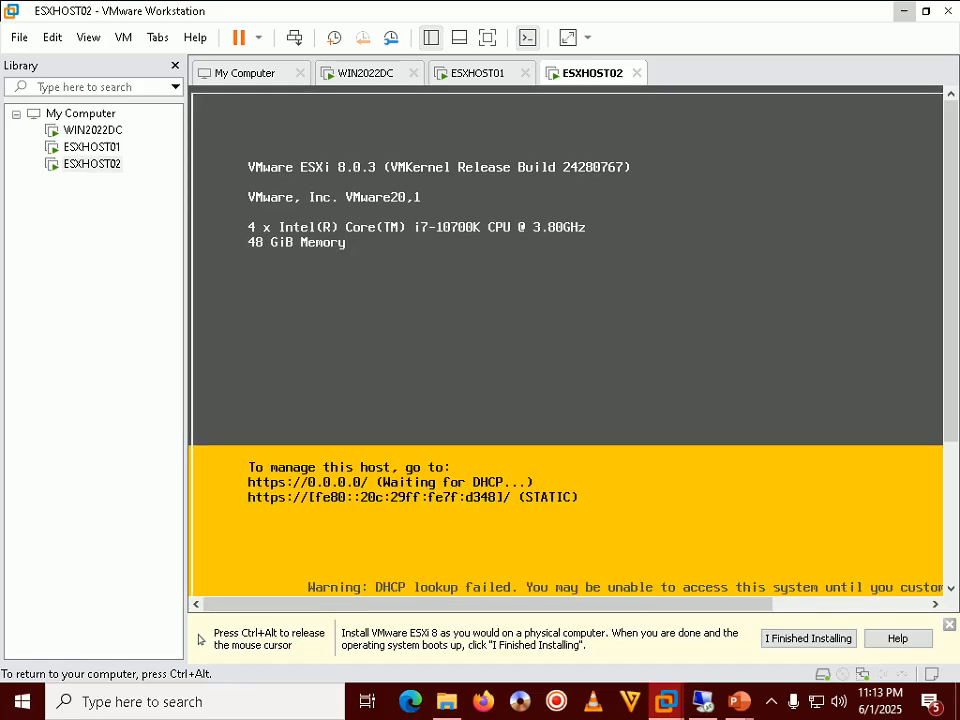
# Read the boot monitoring and DHCP warning slides, briefly returning to the ESXHOST02 console
pyautogui.hotkey('ctrl', 'alt')
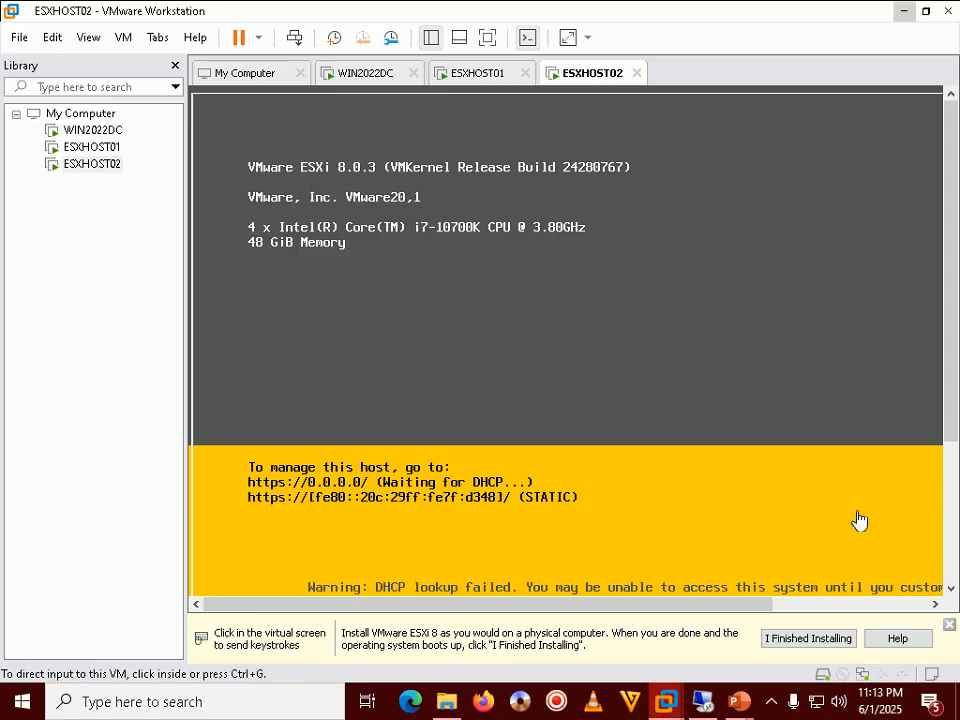
pyautogui.moveTo(738, 701)
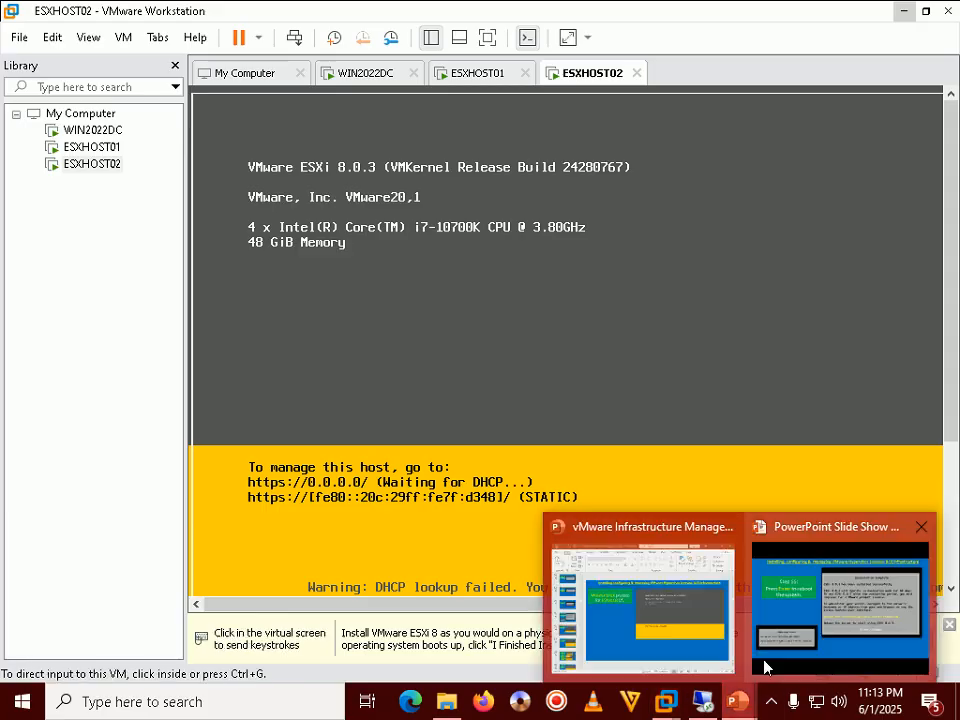
pyautogui.click(818, 603)
pyautogui.press('Right')
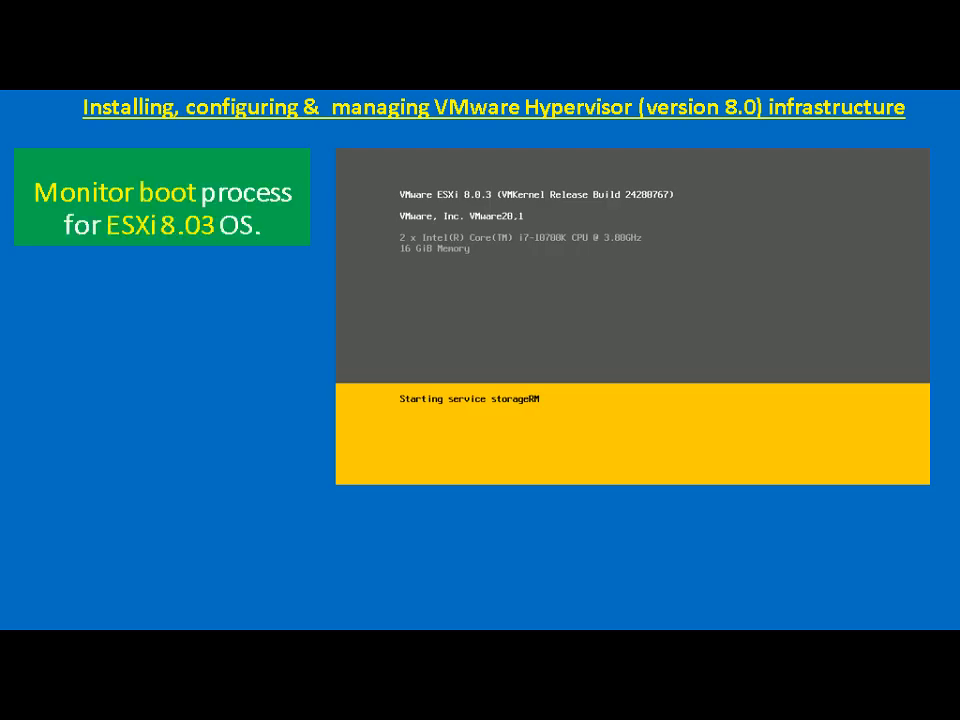
pyautogui.press('Right')
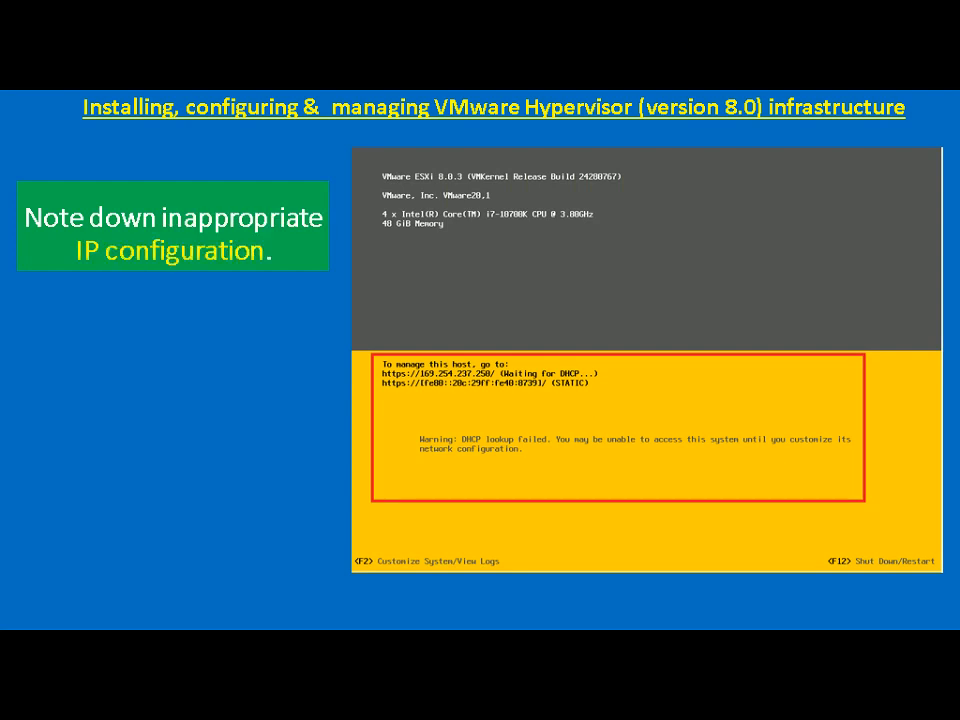
pyautogui.hotkey('alt', 'Tab')
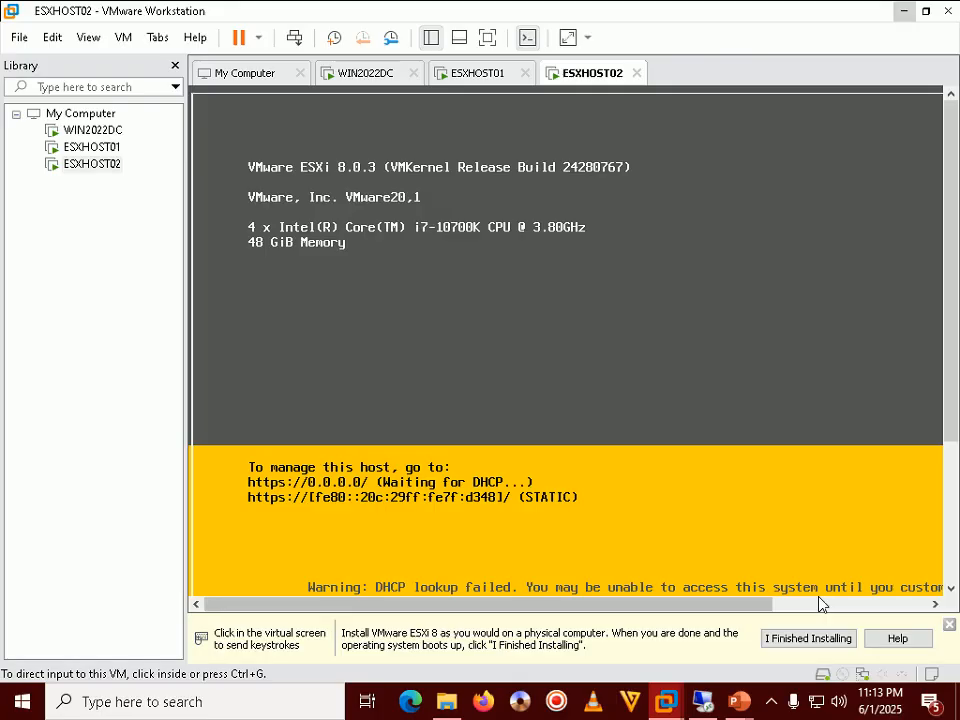
pyautogui.click(589, 461)
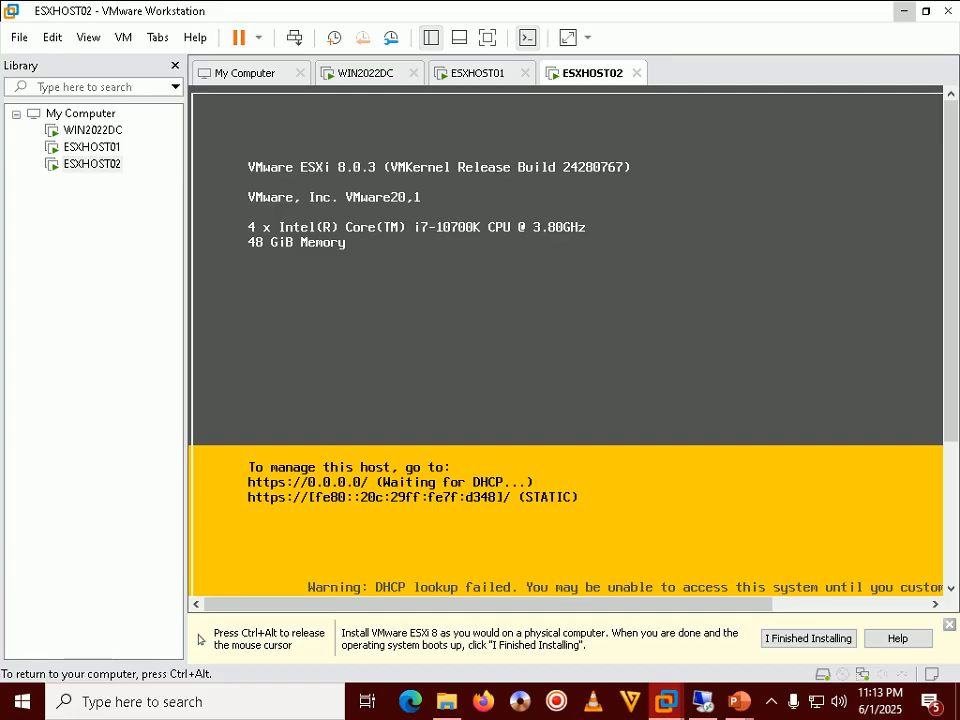
pyautogui.hotkey('ctrl', 'alt')
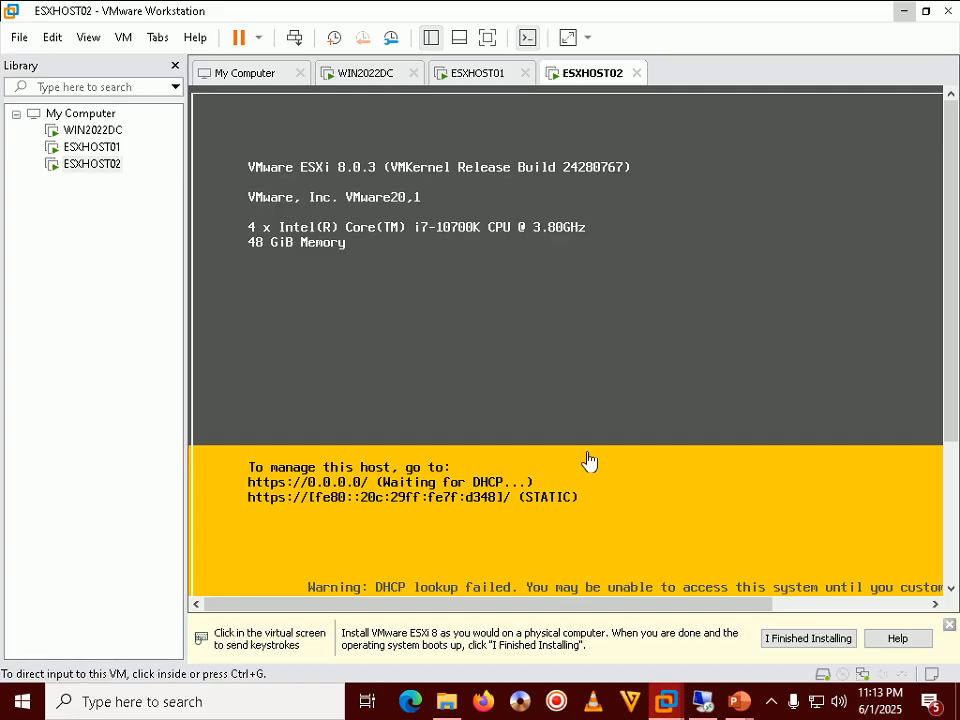
# Advance to the Step 56 login and network settings slide, then refocus the ESXHOST02 console
pyautogui.hotkey('alt', 'Tab')
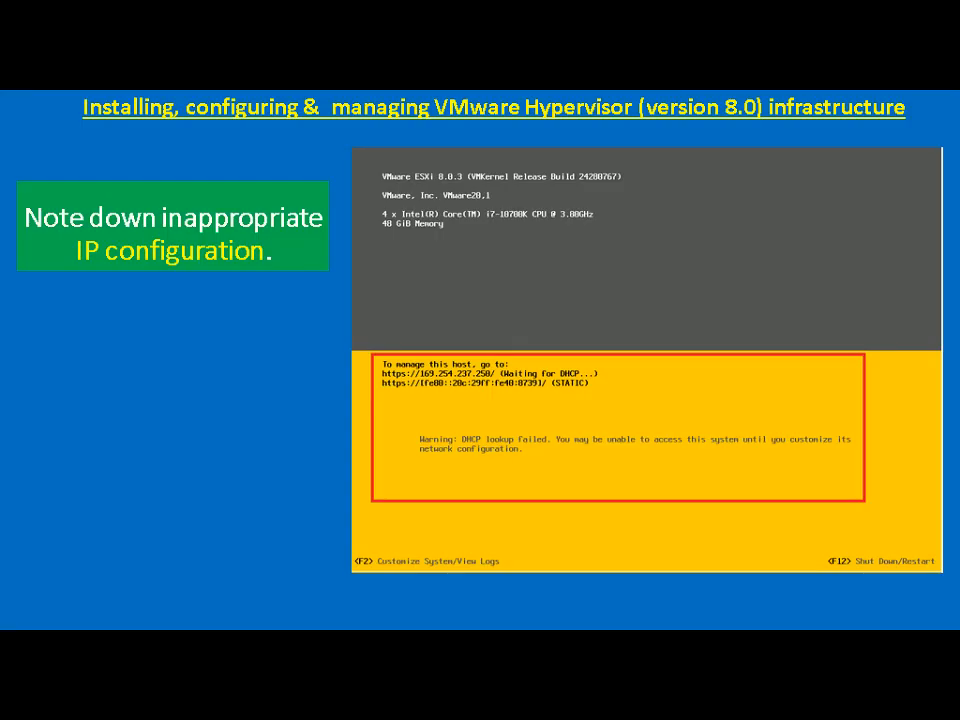
pyautogui.press('Right')
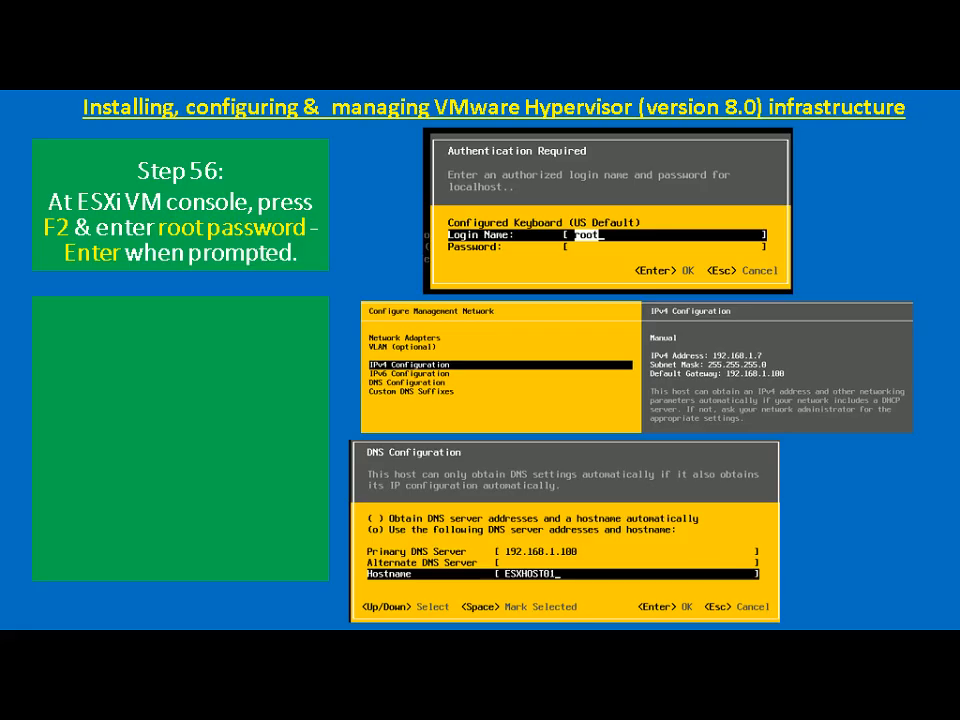
pyautogui.hotkey('alt', 'Tab')
pyautogui.click(589, 461)
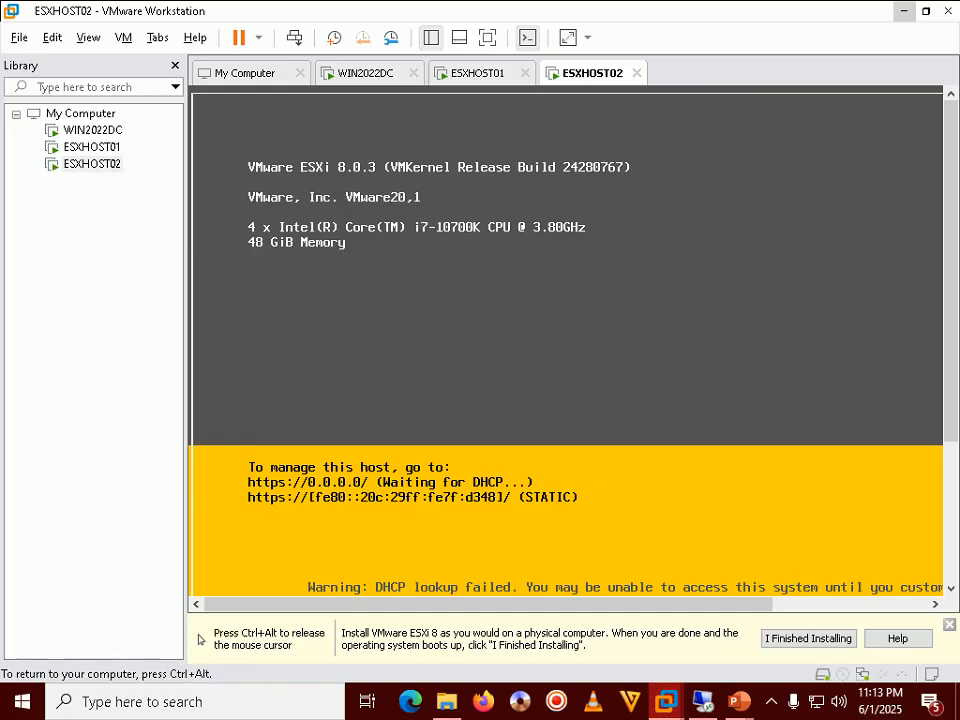
# Log in as root on the ESXHOST02 console to reach System Customization, then return to the slide show
pyautogui.press('F2')
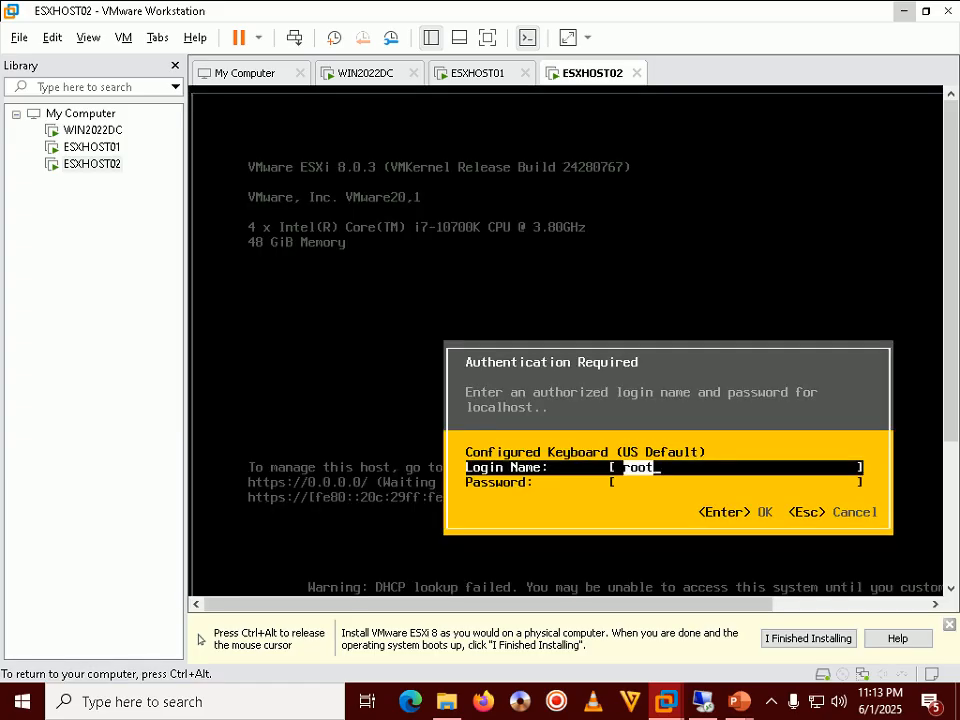
pyautogui.press('Tab')
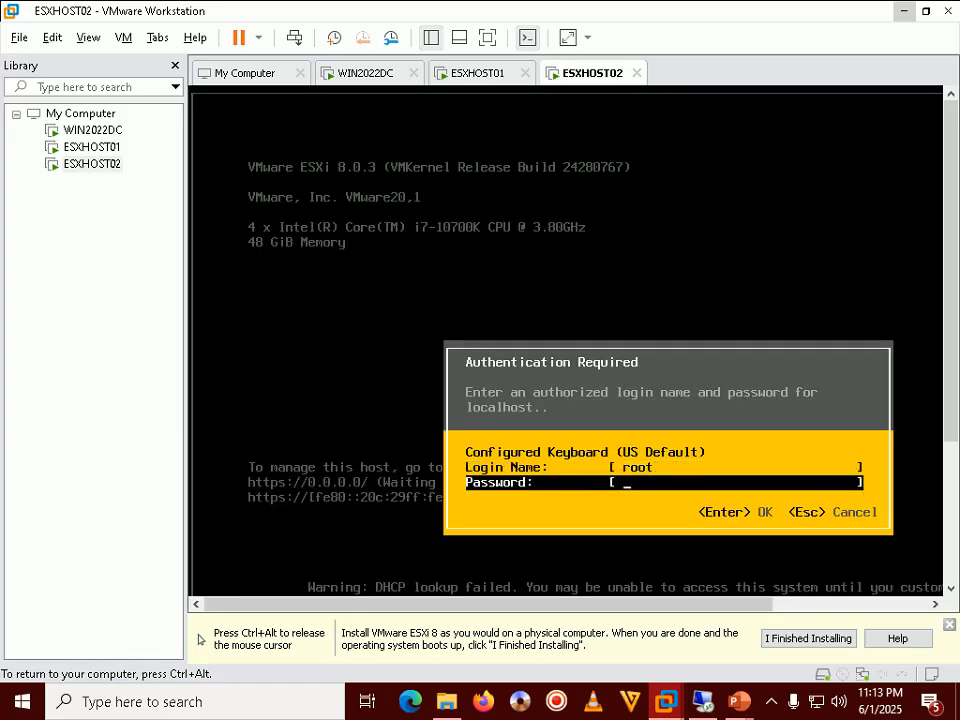
pyautogui.write('*********')
pyautogui.press('Return')
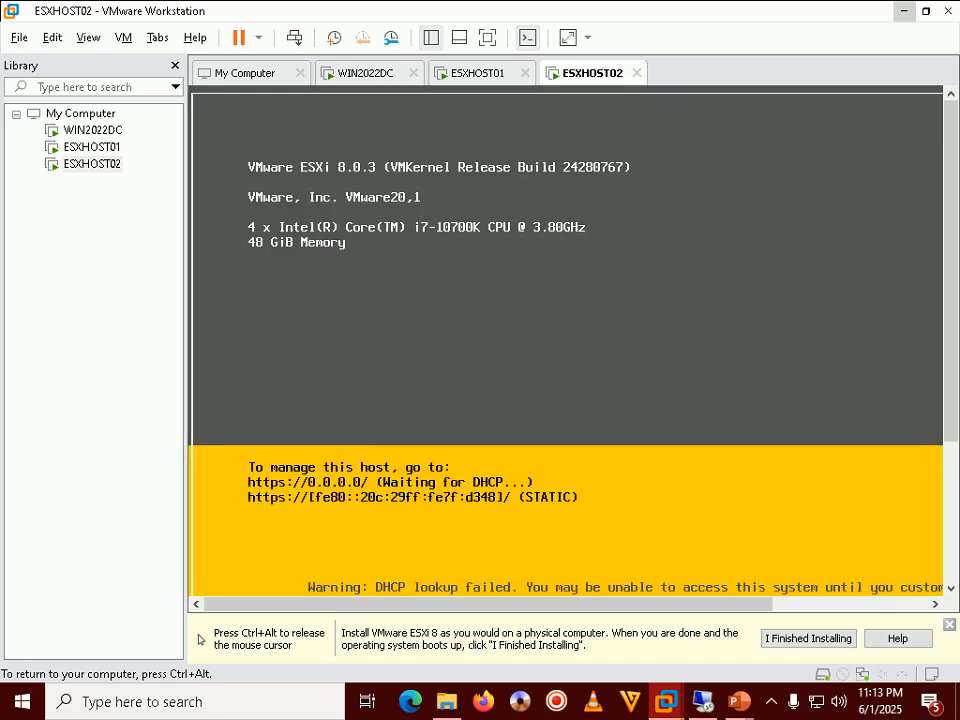
pyautogui.hotkey('ctrl', 'alt')
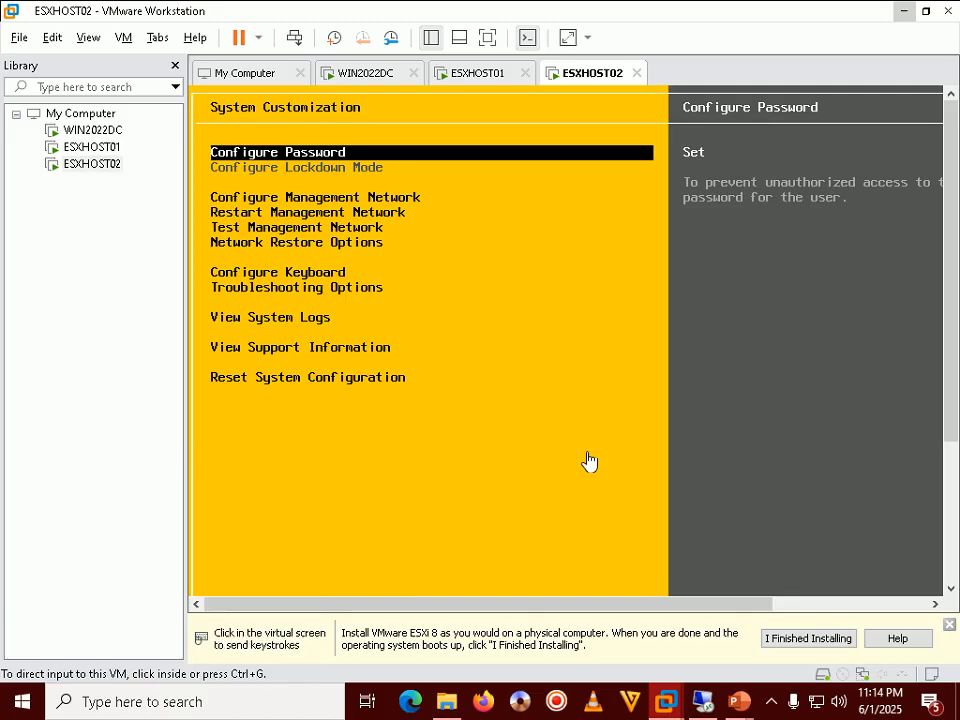
pyautogui.moveTo(748, 677)
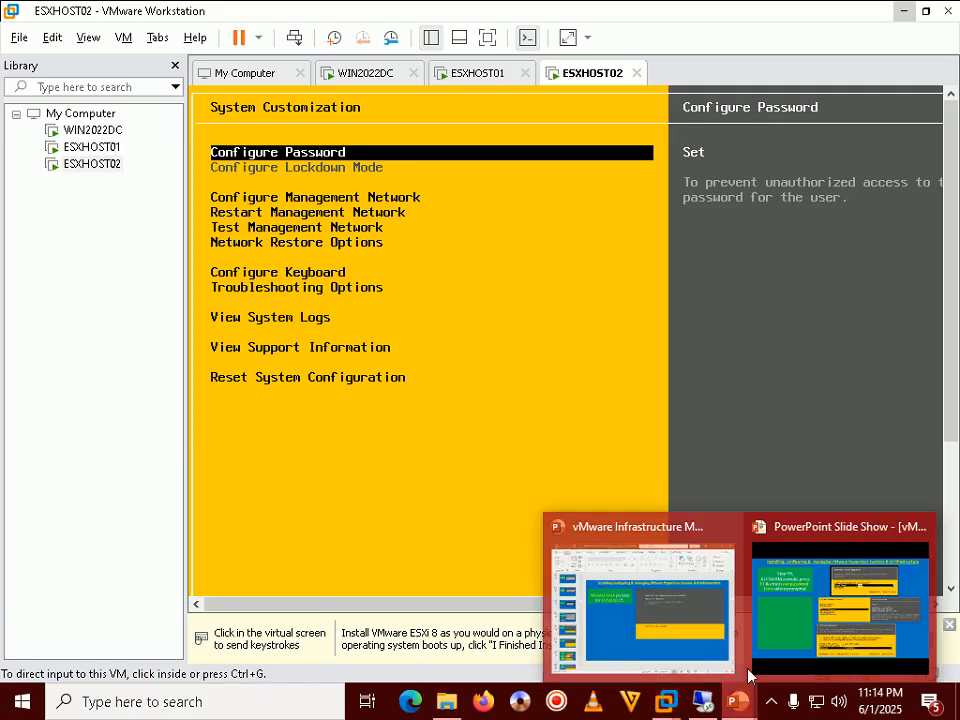
pyautogui.click(800, 625)
# Advance the slide show to Step 57 on IPv4 address 192.168.1.7, then go back to VMware Workstation
pyautogui.press('Right')
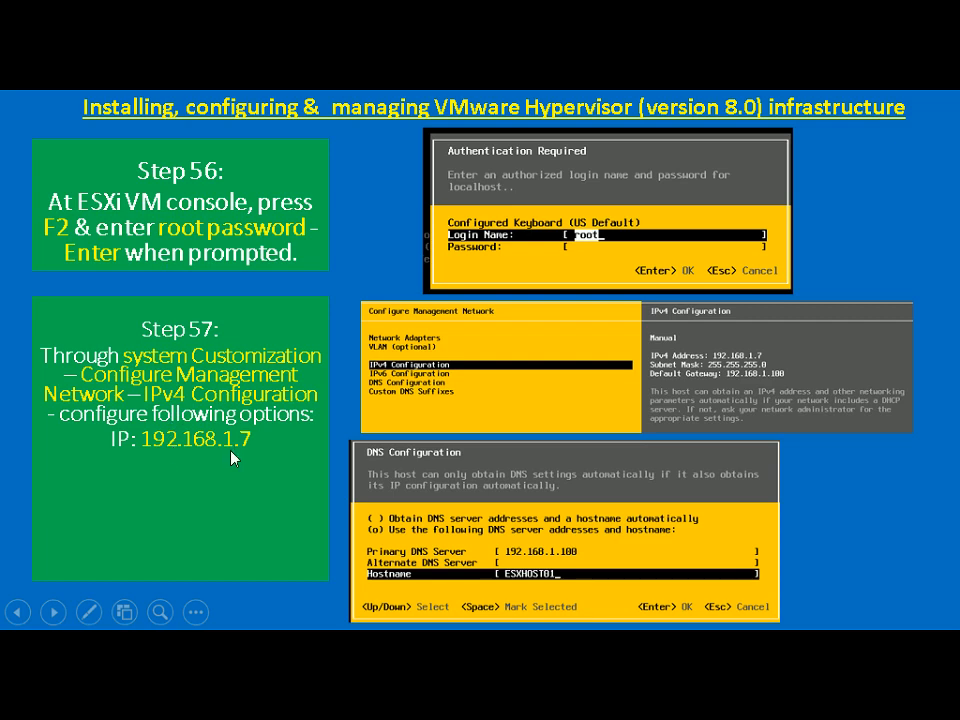
pyautogui.hotkey('alt', 'Tab')
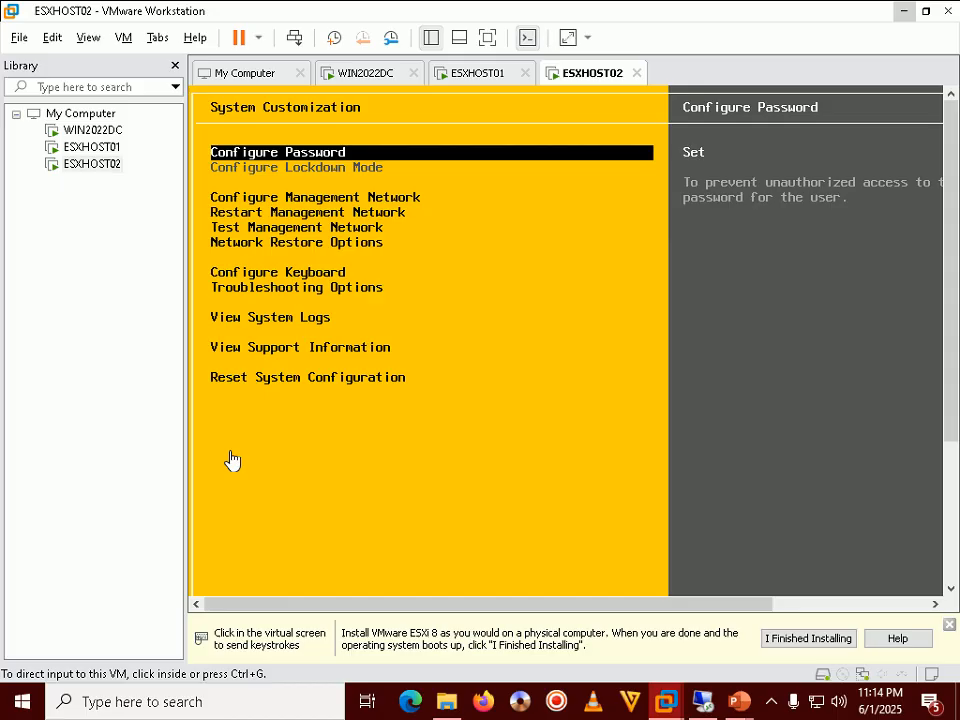
# Choose a static address in ESXHOST02's management network IPv4 configuration
pyautogui.click(231, 459)
pyautogui.press('Down')
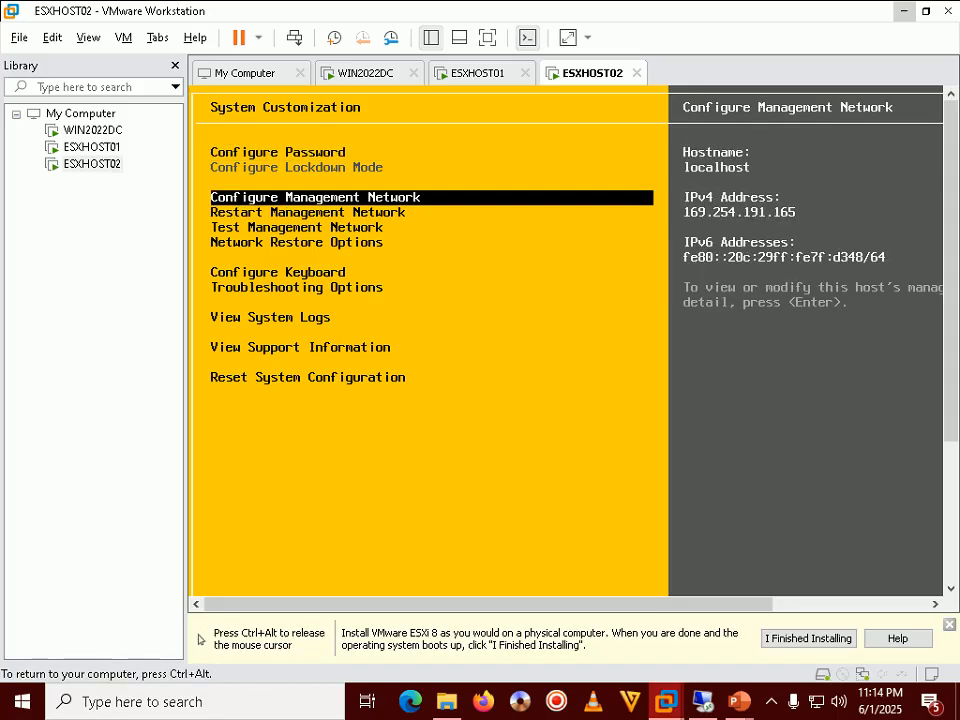
pyautogui.press('Return')
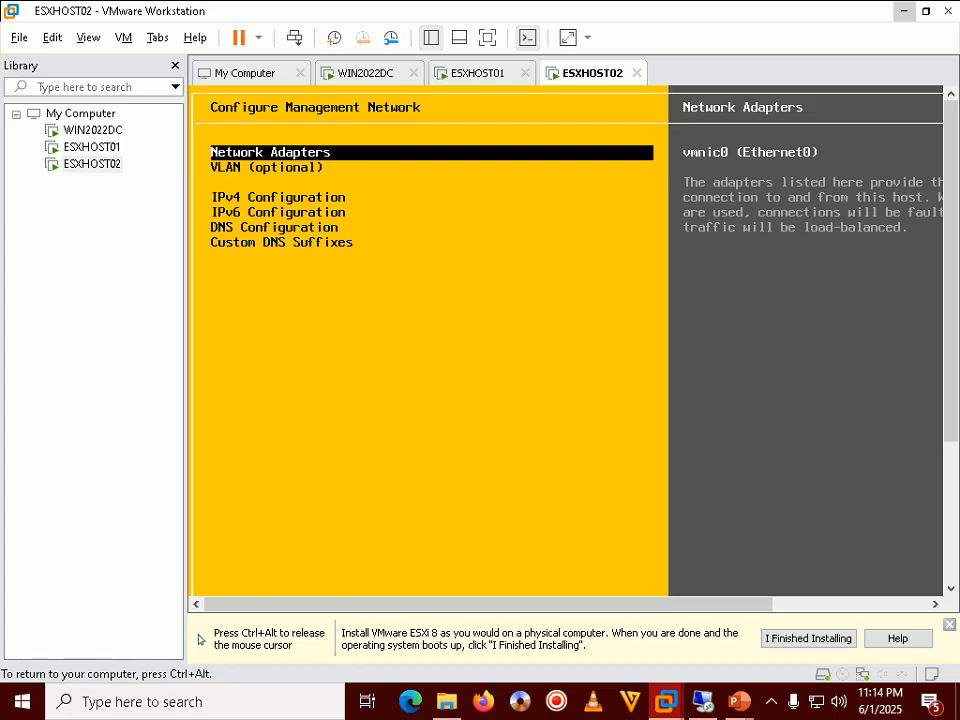
pyautogui.press('Down')
pyautogui.press('Down')
pyautogui.press('Return')
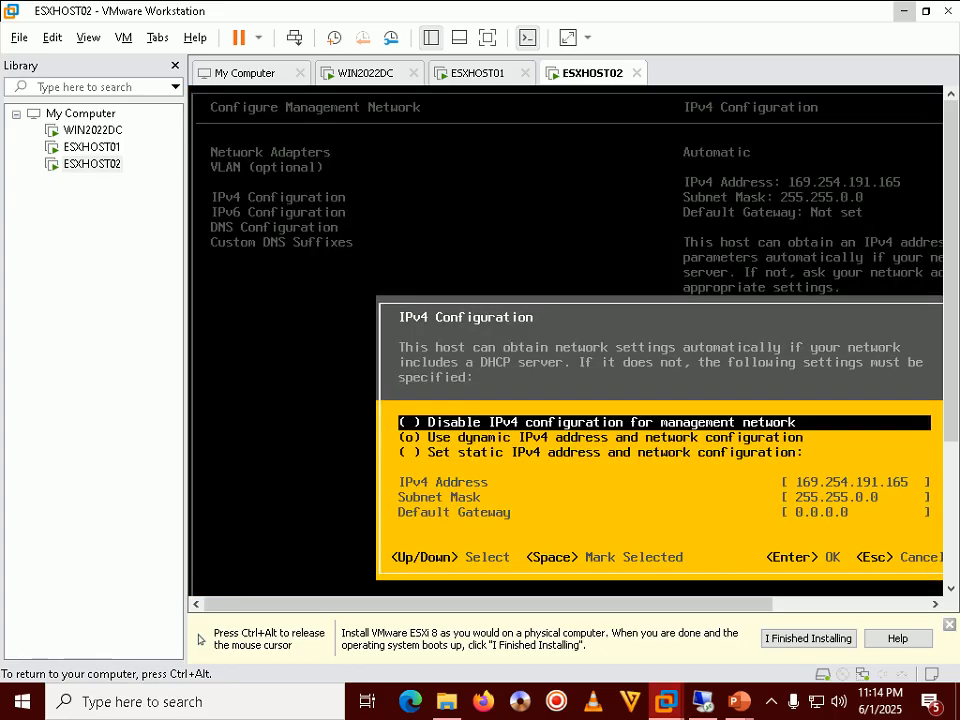
pyautogui.press('Down')
pyautogui.press('Down')
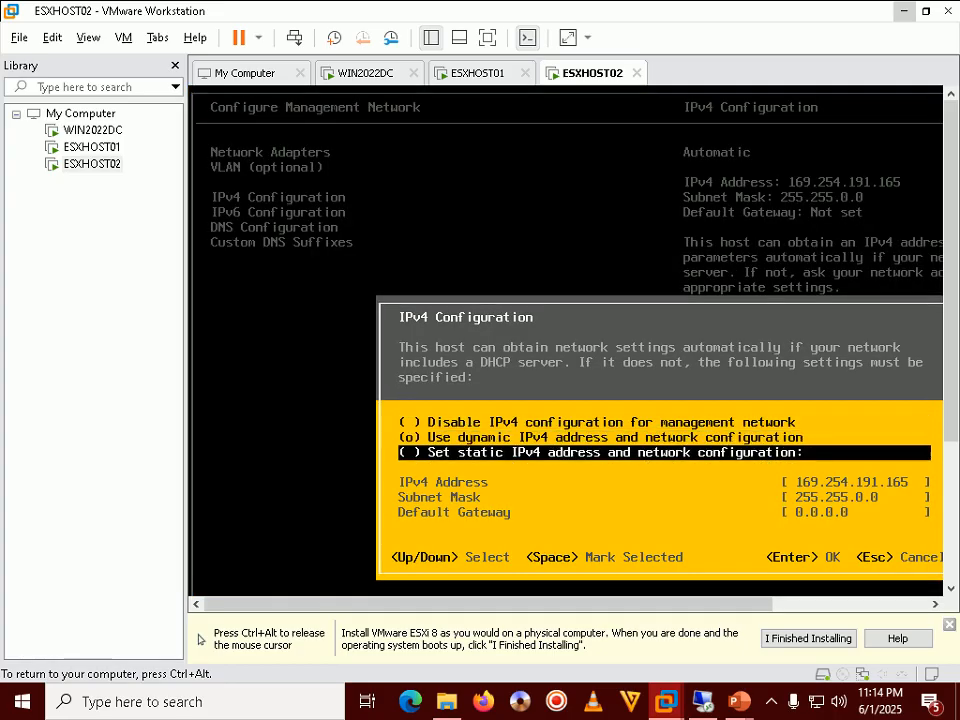
pyautogui.press('space')
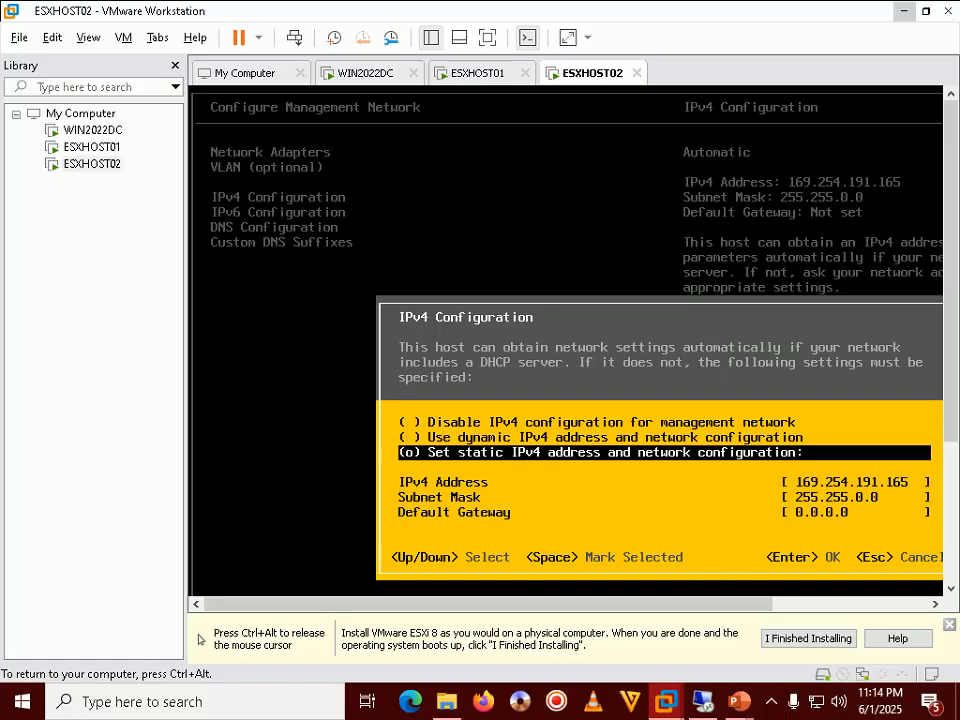
# Enter IPv4 address 192.168.1.16, subnet mask 255.255.255.0 and gateway 192.168.1.100, and accept
pyautogui.press('Down')
pyautogui.press('BackSpace')
pyautogui.press('BackSpace')
pyautogui.press('BackSpace')
pyautogui.press('BackSpace')
pyautogui.press('BackSpace')
pyautogui.press('BackSpace')
pyautogui.press('BackSpace')
pyautogui.press('BackSpace')
pyautogui.press('BackSpace')
pyautogui.press('BackSpace')
pyautogui.press('BackSpace')
pyautogui.press('BackSpace')
pyautogui.press('BackSpace')
pyautogui.press('BackSpace')
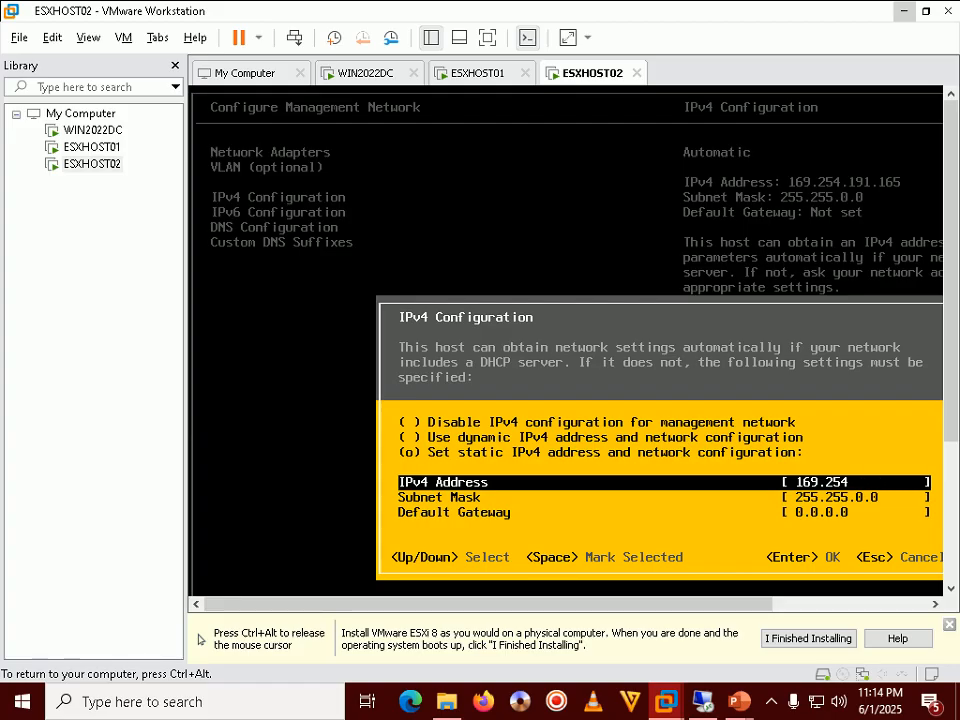
pyautogui.press('BackSpace')
pyautogui.write('192')
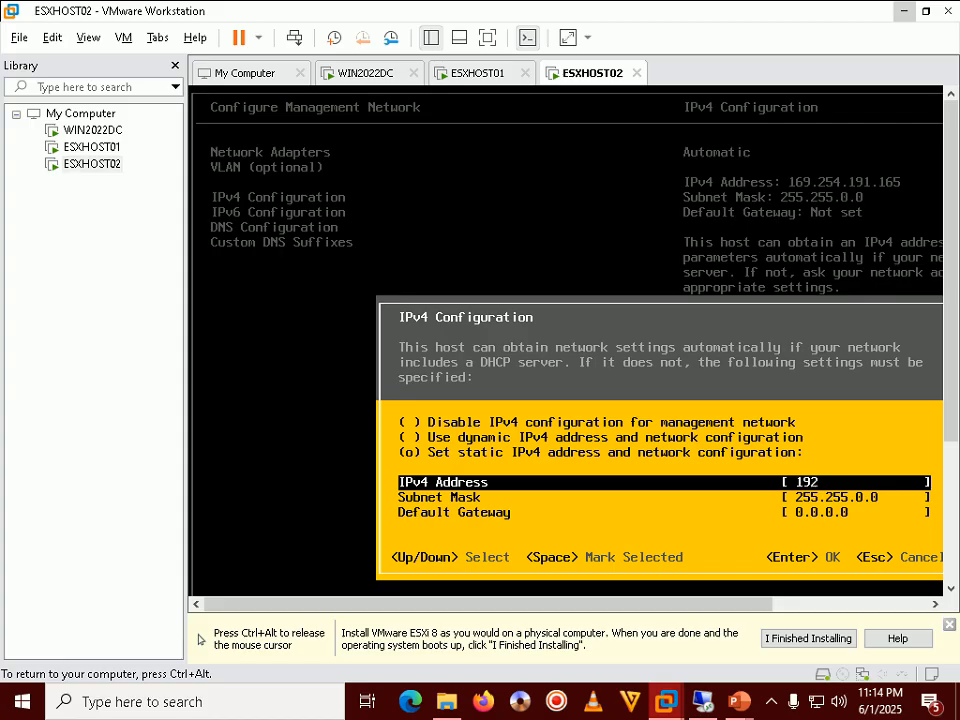
pyautogui.write('.168.1.16')
pyautogui.press('Down')
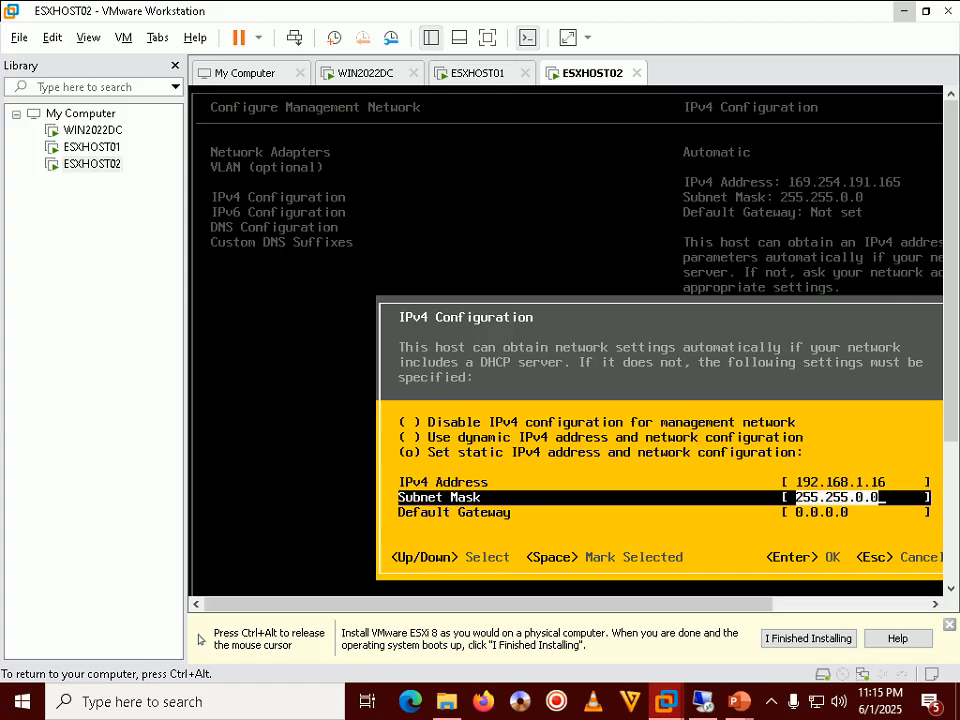
pyautogui.press('BackSpace')
pyautogui.press('BackSpace')
pyautogui.press('BackSpace')
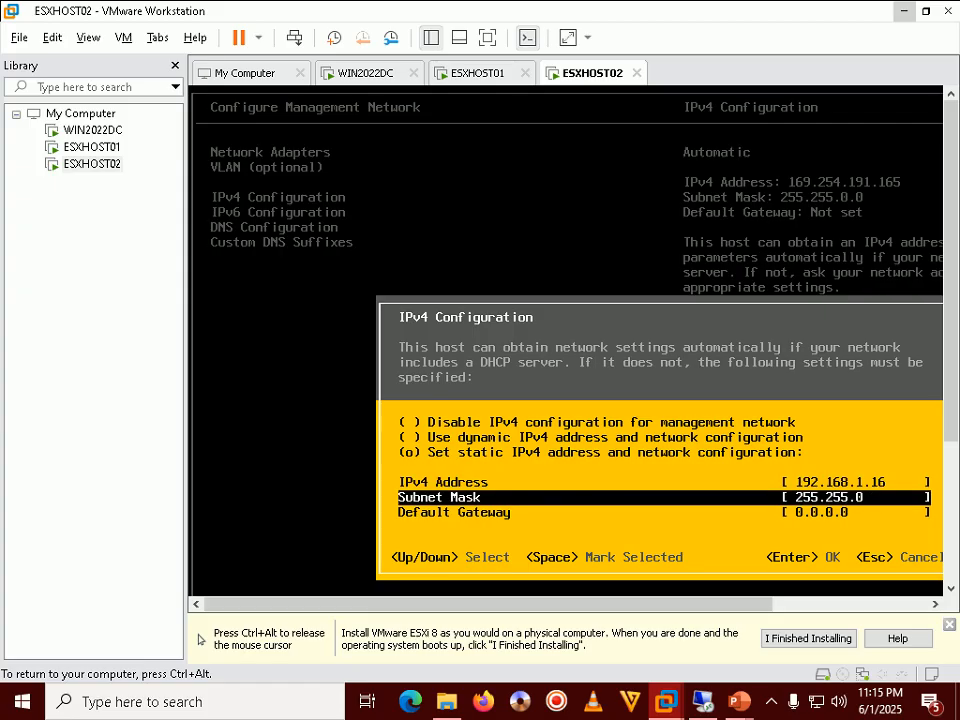
pyautogui.write('255.0')
pyautogui.press('Down')
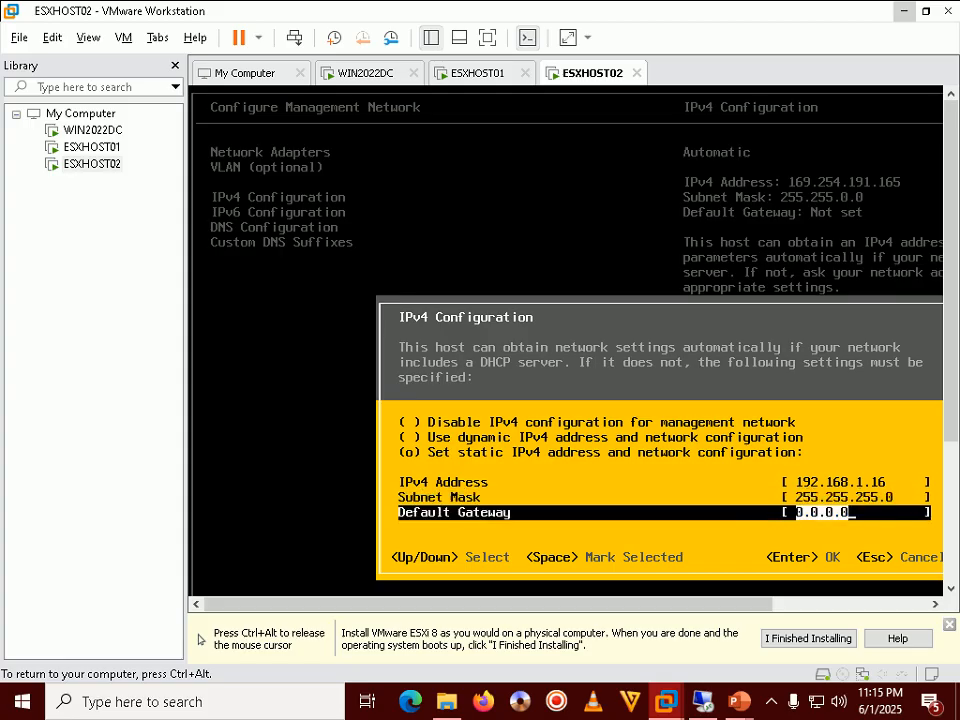
pyautogui.press('BackSpace')
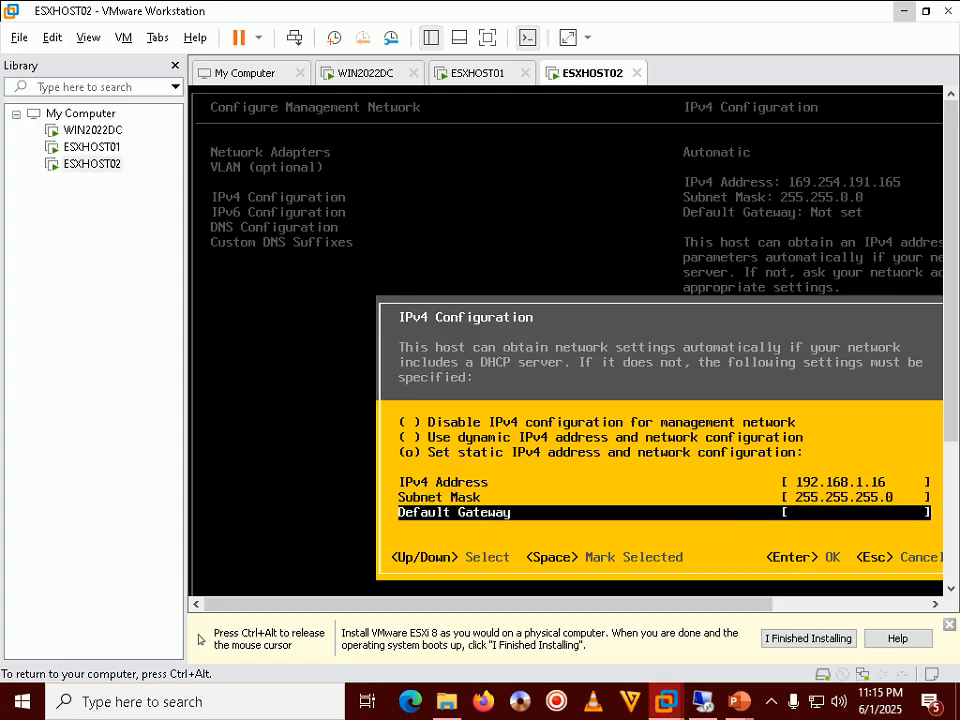
pyautogui.write('192.168.1.100')
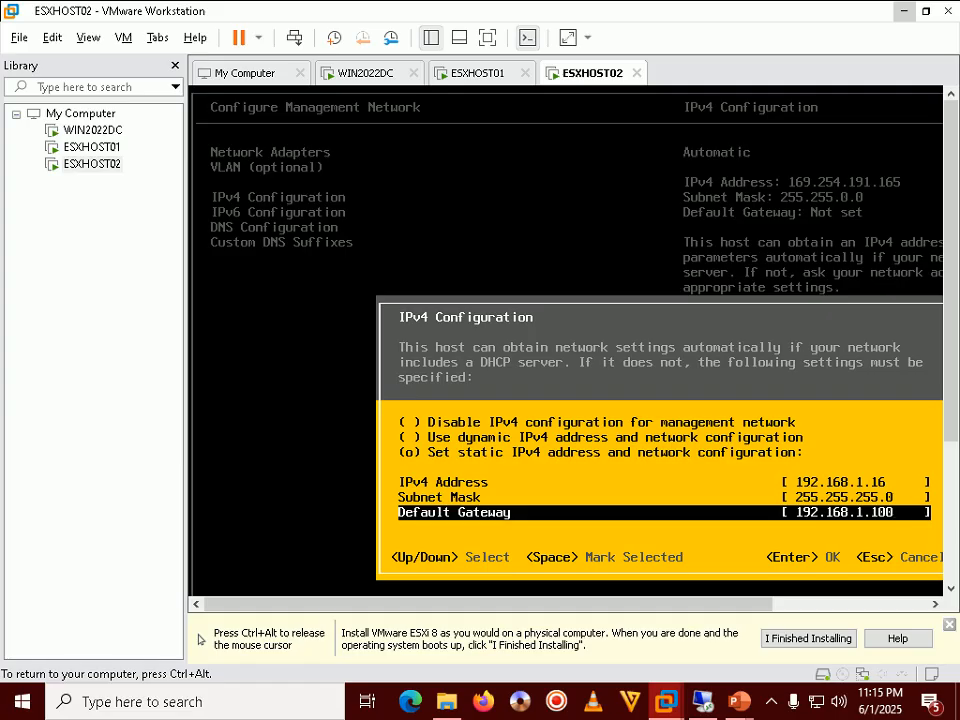
pyautogui.press('Return')
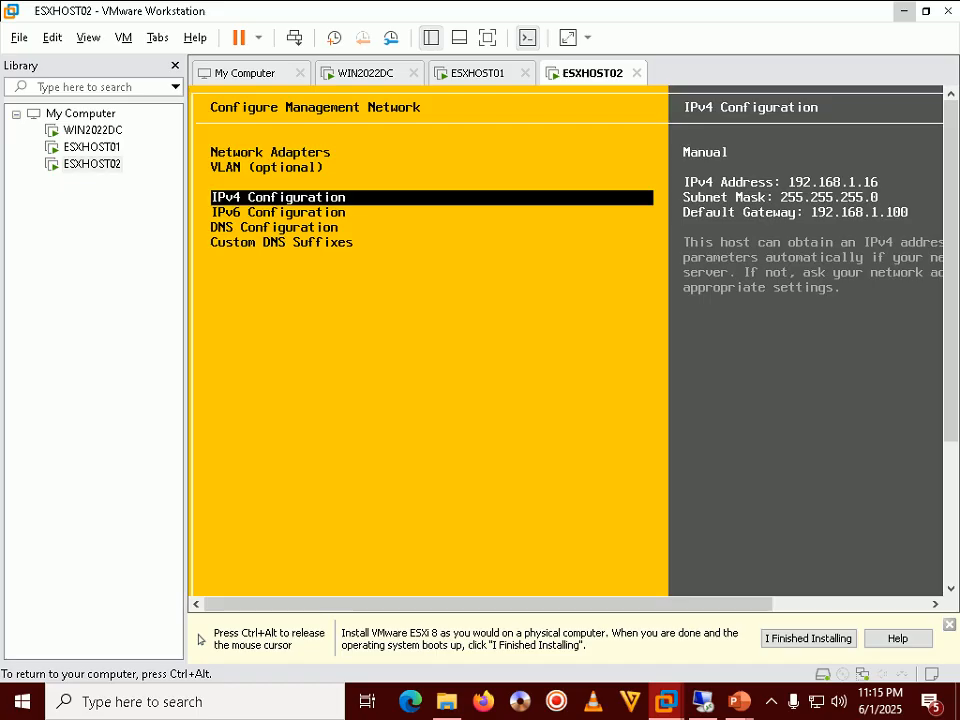
# Release the virtual machine and bring the PowerPoint slide show to the front
pyautogui.hotkey('ctrl', 'alt')
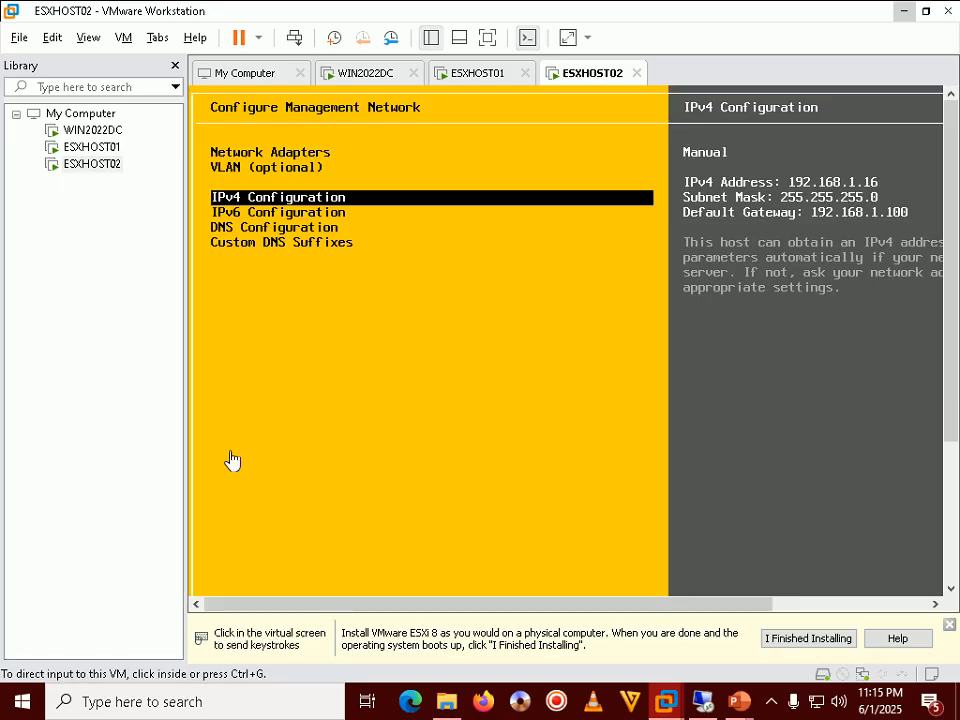
pyautogui.moveTo(741, 705)
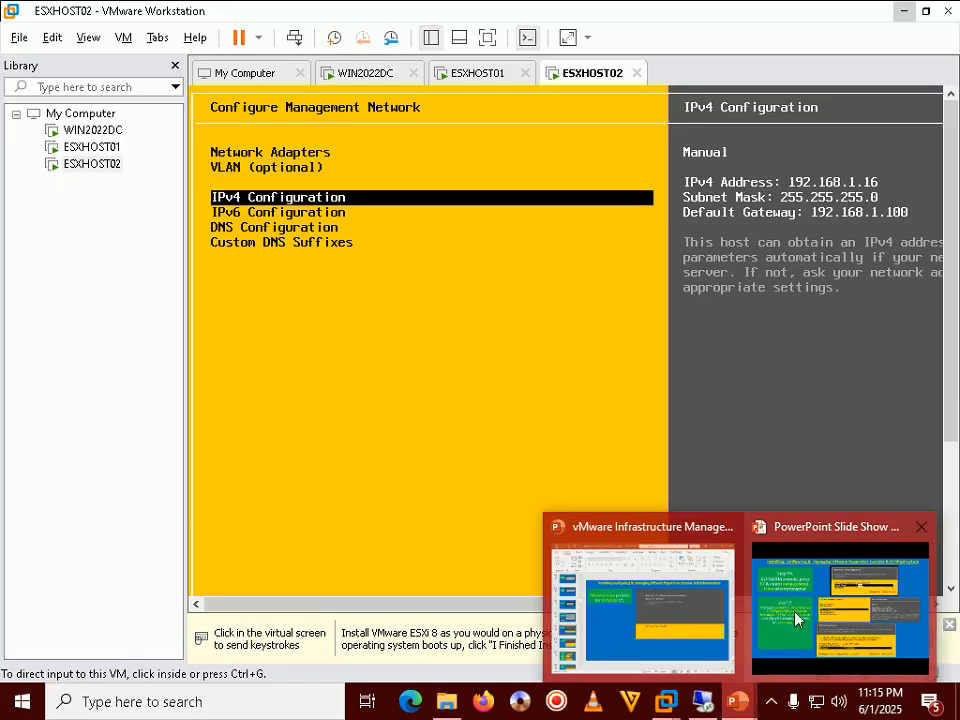
pyautogui.click(840, 605)
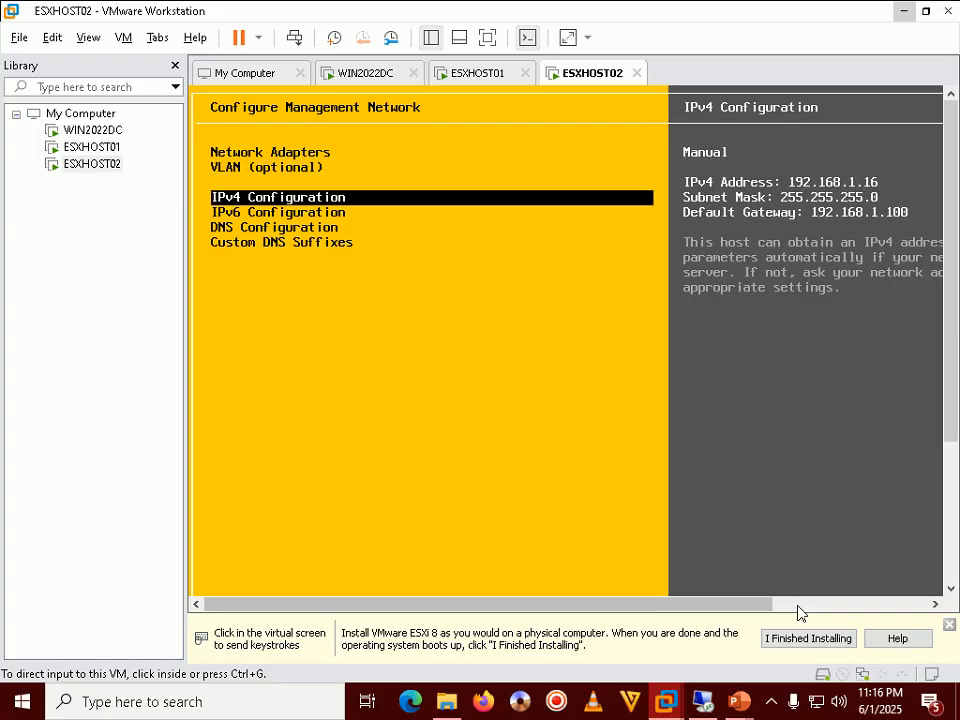
# Switch ESXHOST02's DNS to manual servers with primary DNS 192.168.1.100
pyautogui.click(279, 334)
pyautogui.press('Down')
pyautogui.press('Down')
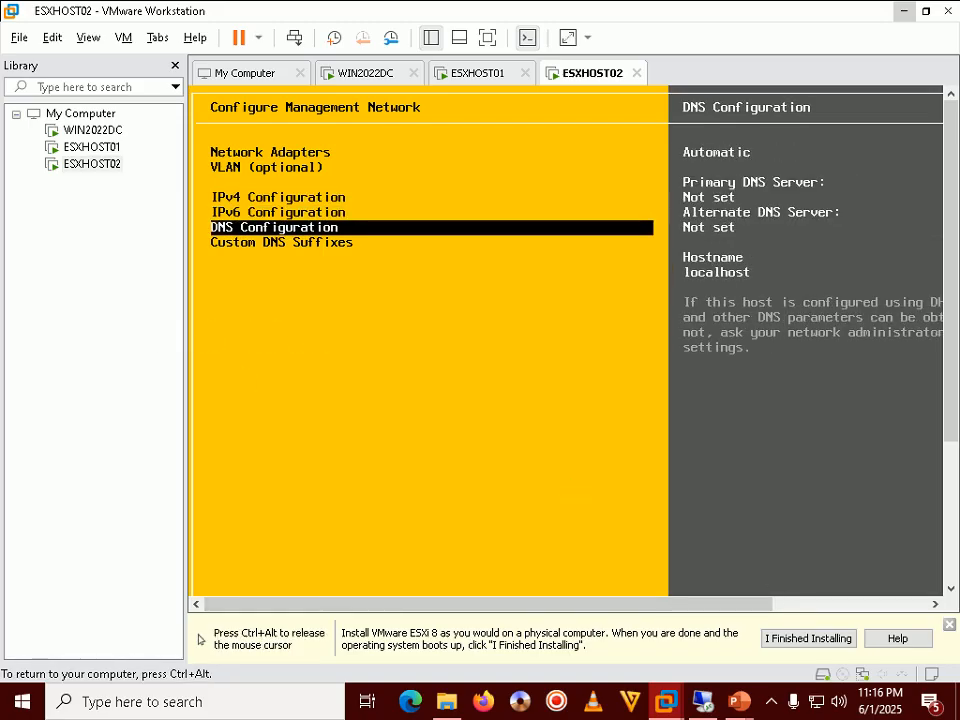
pyautogui.press('Return')
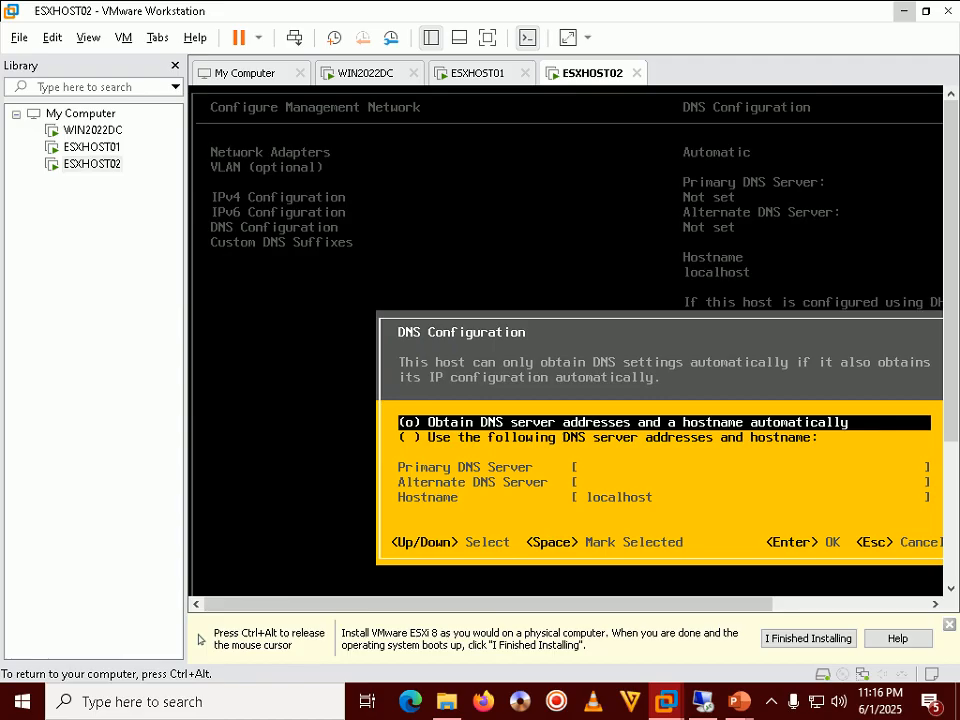
pyautogui.press('Down')
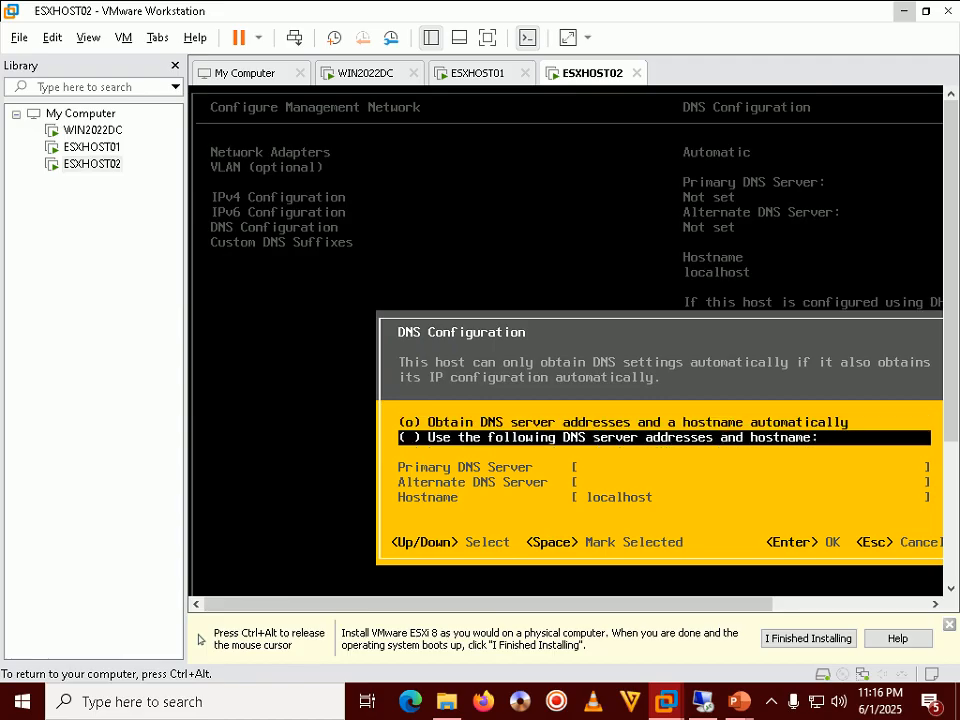
pyautogui.press('space')
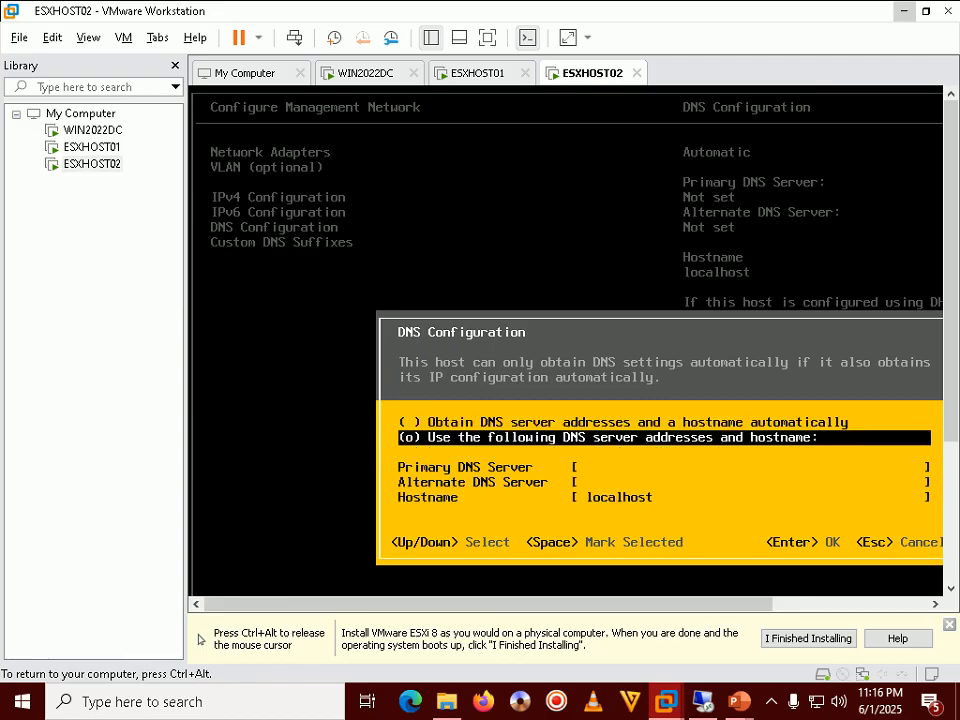
pyautogui.press('Down')
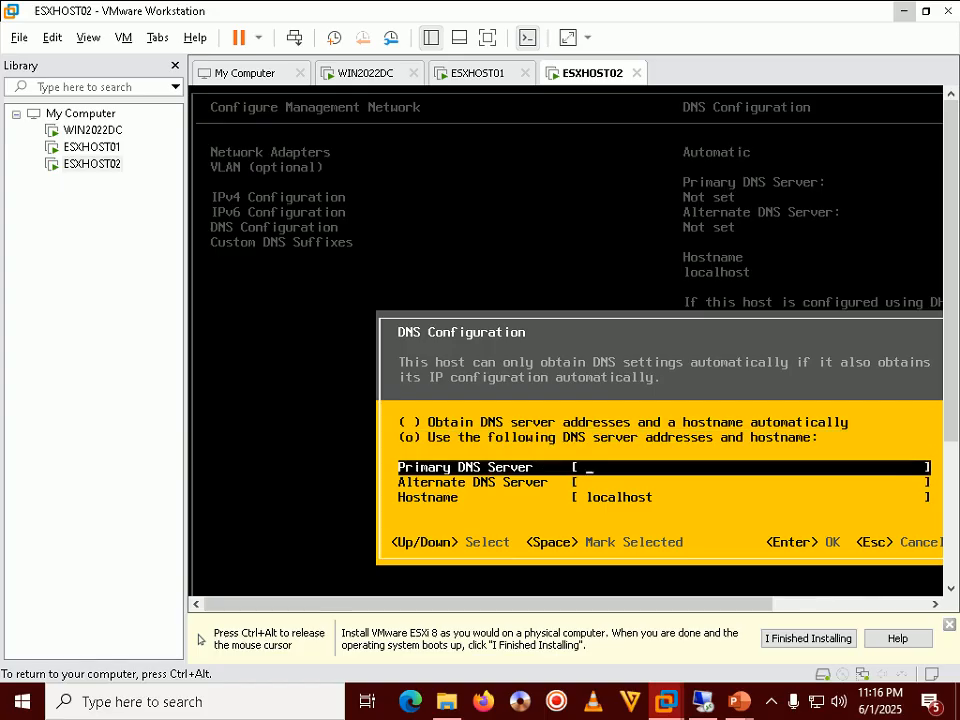
pyautogui.write('192.16')
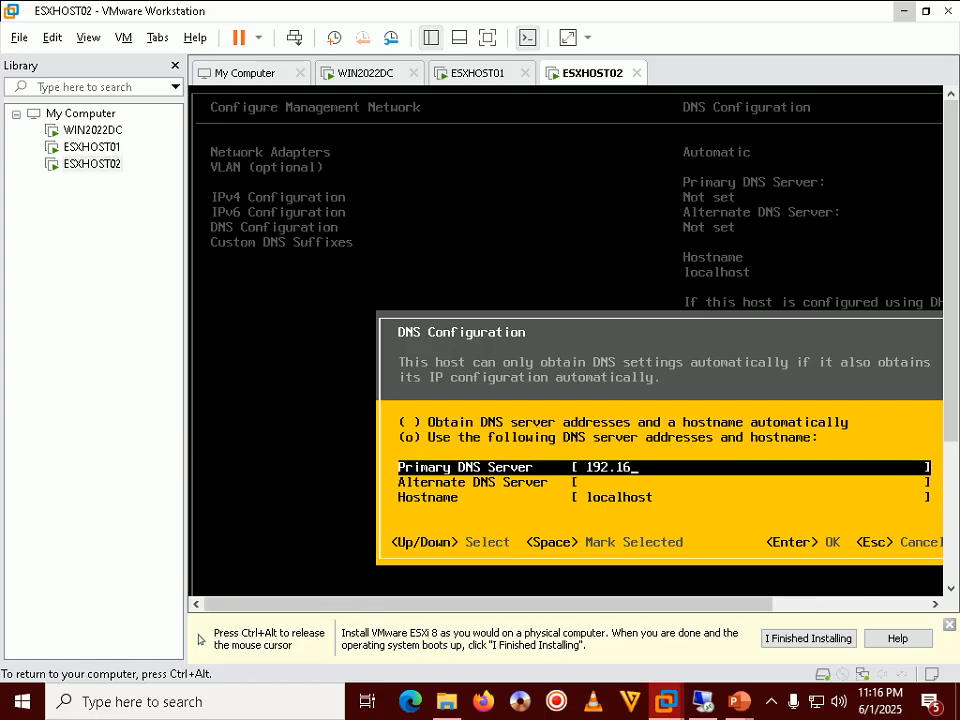
pyautogui.write('8.1.100')
# Replace the localhost hostname with ESXHOST02 and accept the DNS settings
pyautogui.press('Down')
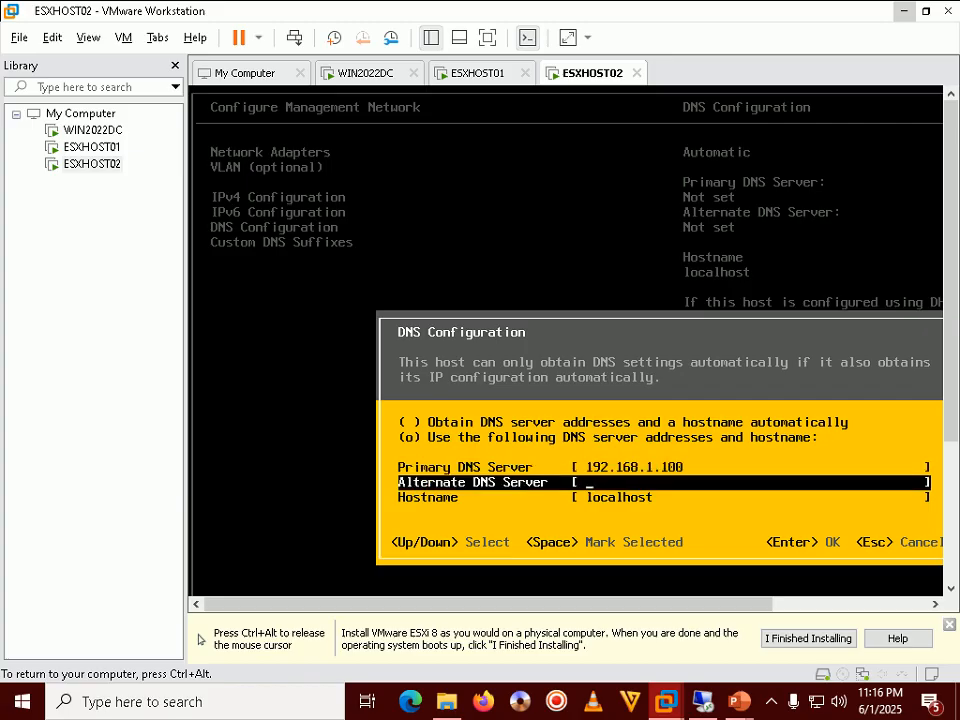
pyautogui.press('Down')
pyautogui.press('Right')
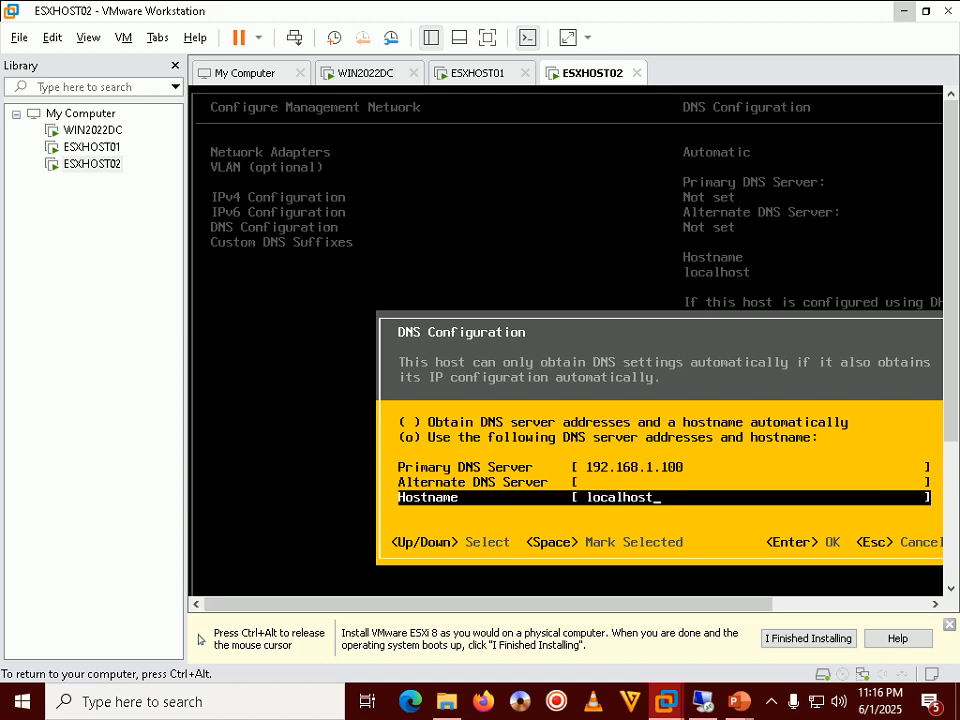
pyautogui.press('BackSpace')
pyautogui.press('BackSpace')
pyautogui.press('BackSpace')
pyautogui.press('BackSpace')
pyautogui.press('BackSpace')
pyautogui.press('BackSpace')
pyautogui.press('BackSpace')
pyautogui.press('BackSpace')
pyautogui.press('BackSpace')
pyautogui.write('ESXHOST02')
pyautogui.press('Return')
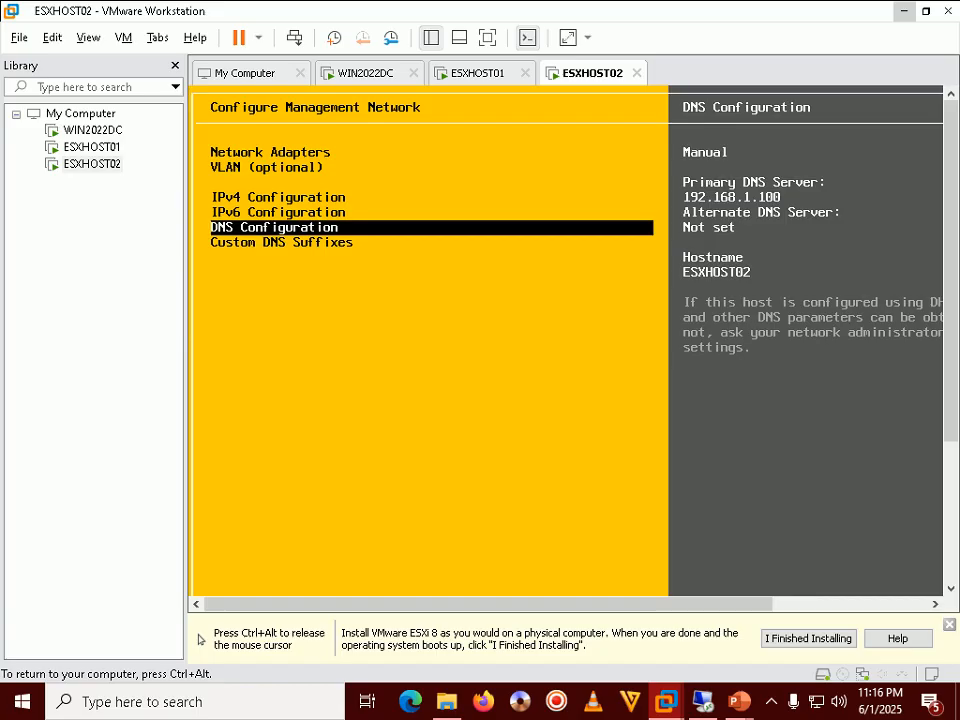
pyautogui.hotkey('ctrl', 'alt')
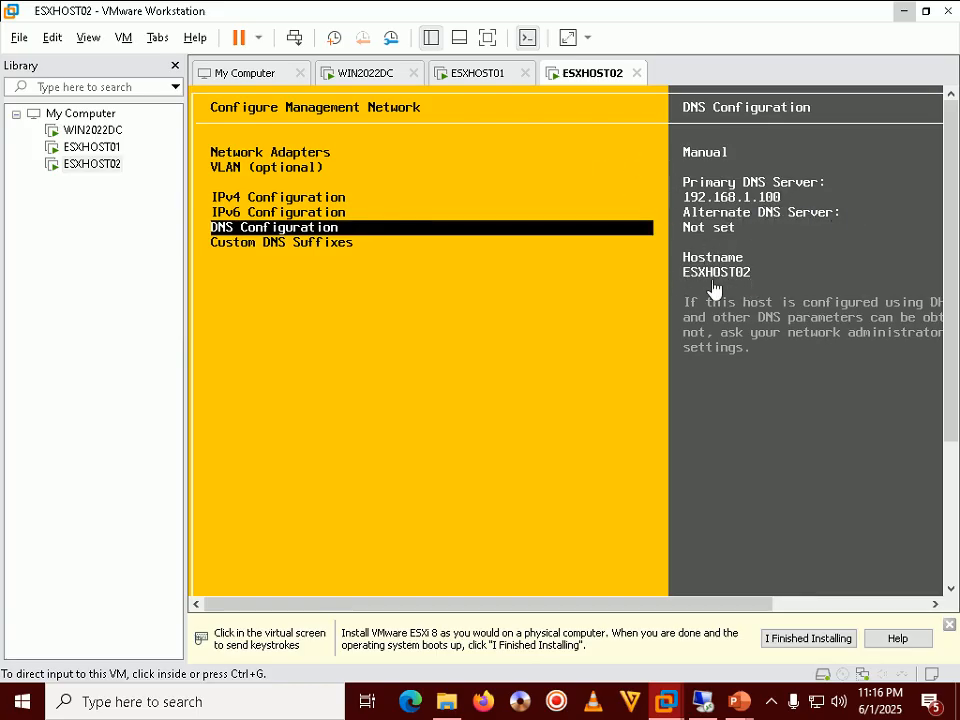
pyautogui.moveTo(736, 705)
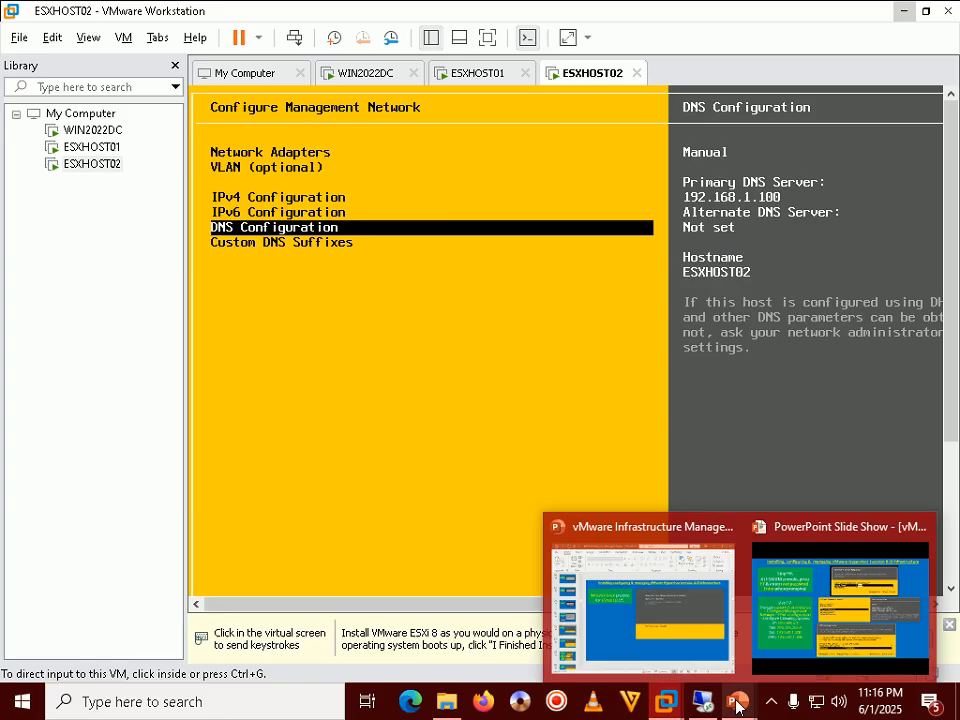
pyautogui.click(836, 614)
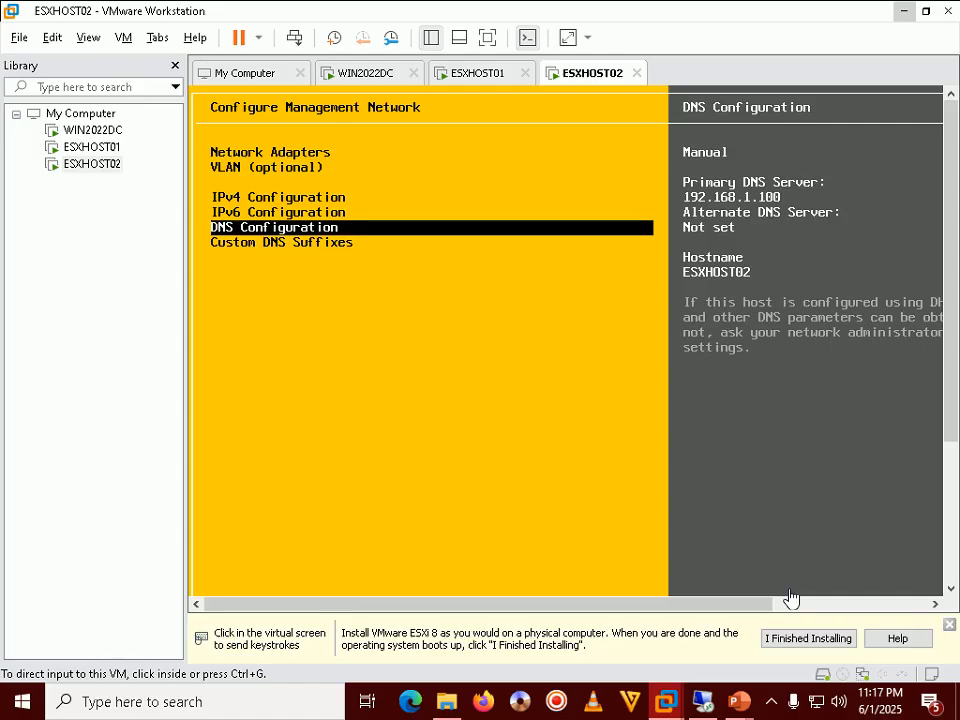
# Disable IPv6 in ESXHOST02's IPv6 configuration and release the virtual machine
pyautogui.click(516, 476)
pyautogui.press('Up')
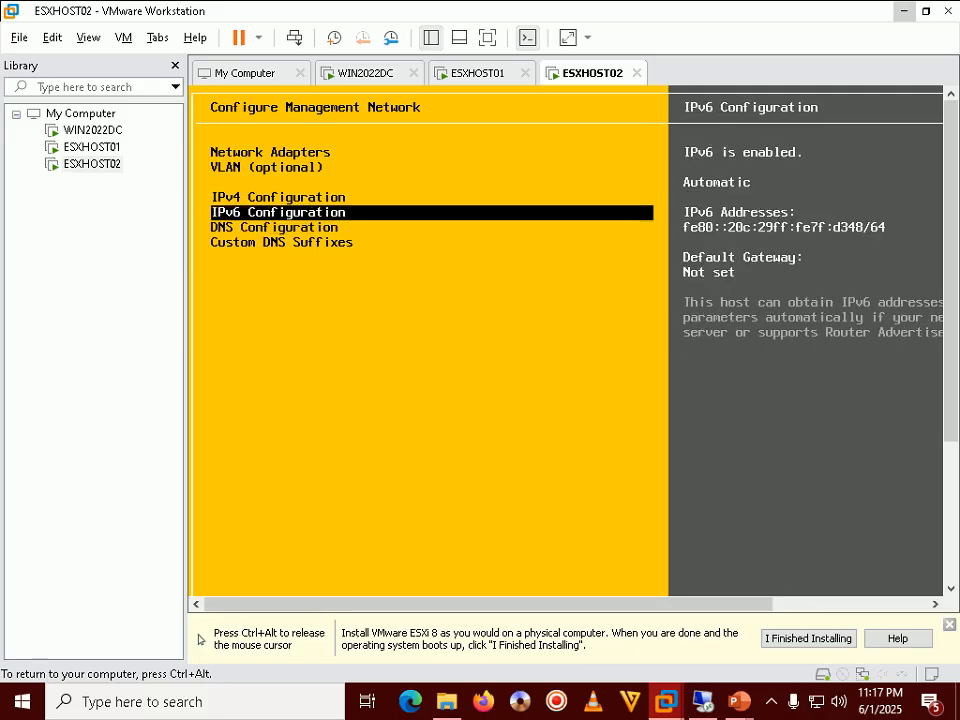
pyautogui.press('Return')
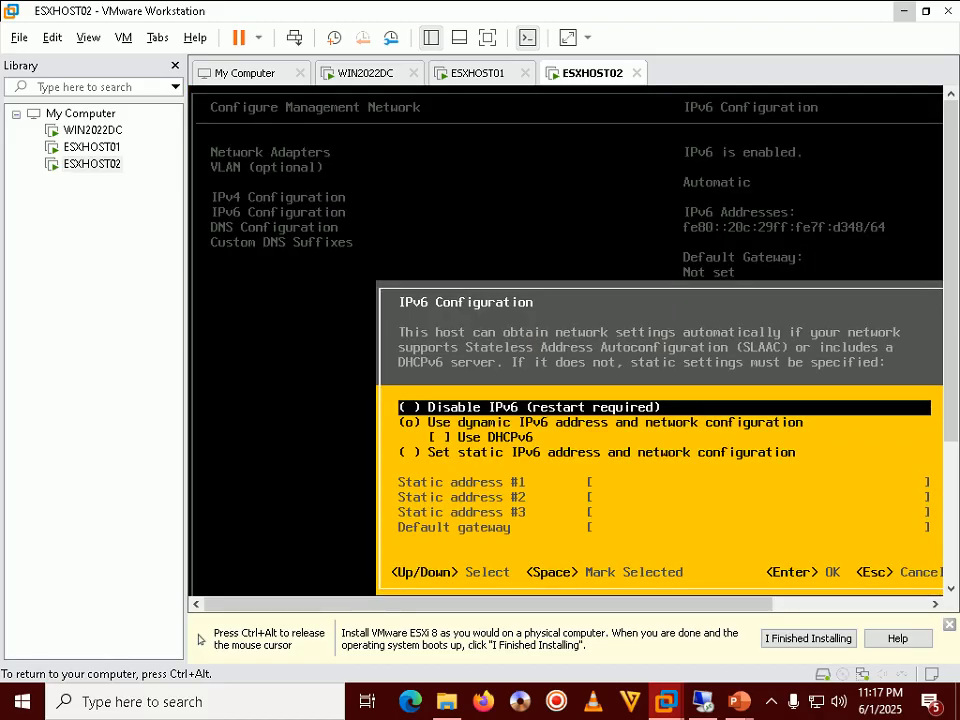
pyautogui.press('Down')
pyautogui.press('Up')
pyautogui.press('space')
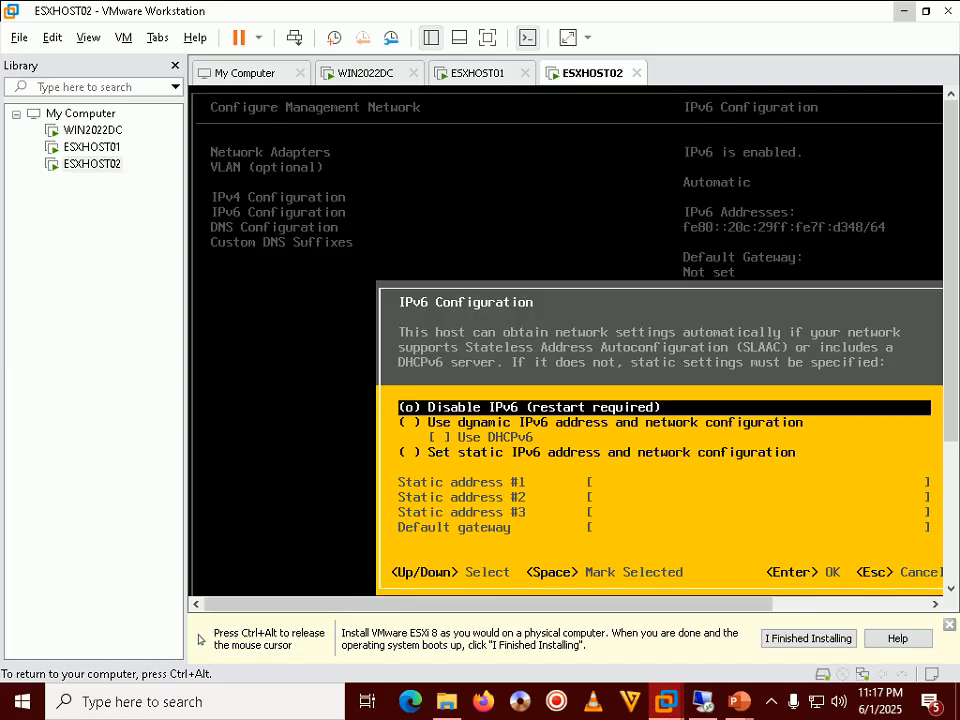
pyautogui.press('Return')
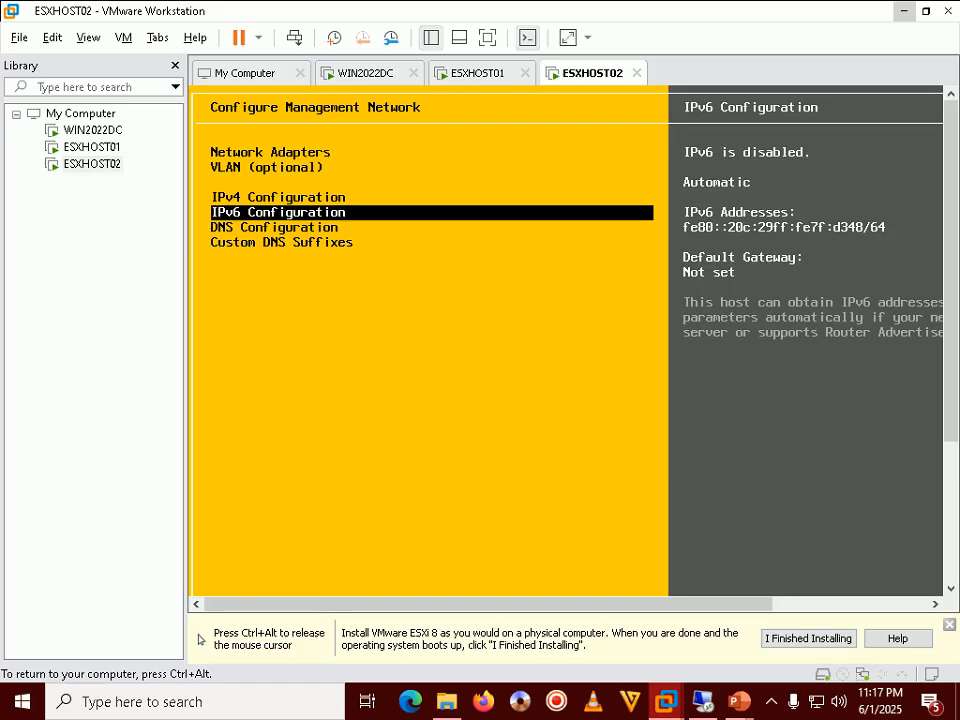
pyautogui.hotkey('ctrl', 'alt')
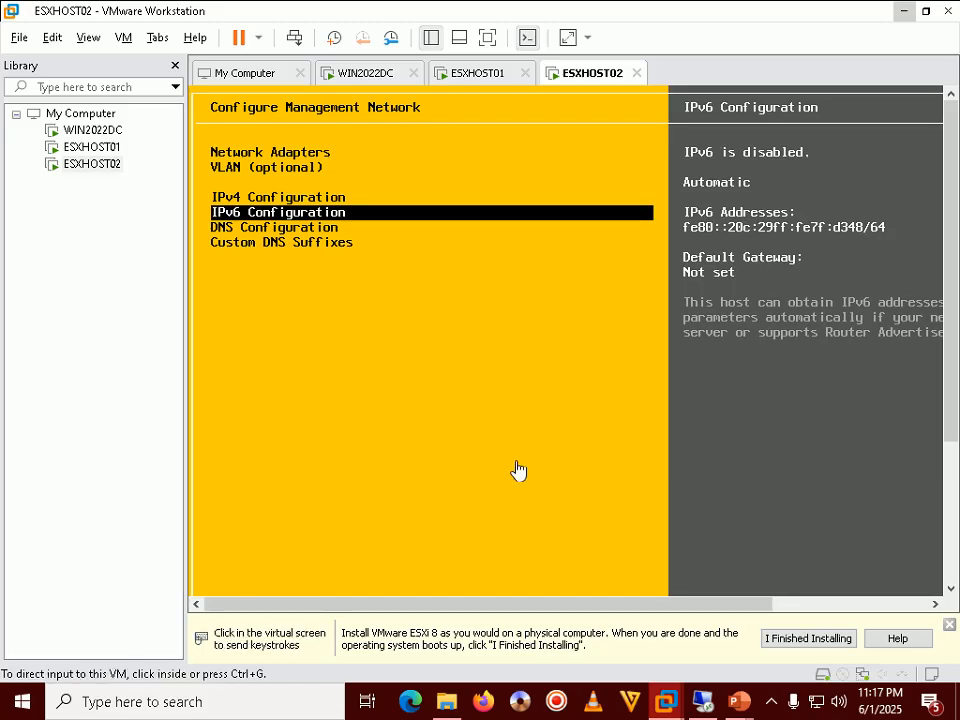
# Bring the slide show forward and advance to Step 58 on confirming the network changes
pyautogui.click(770, 703)
pyautogui.click(770, 703)
pyautogui.moveTo(739, 701)
pyautogui.click(780, 611)
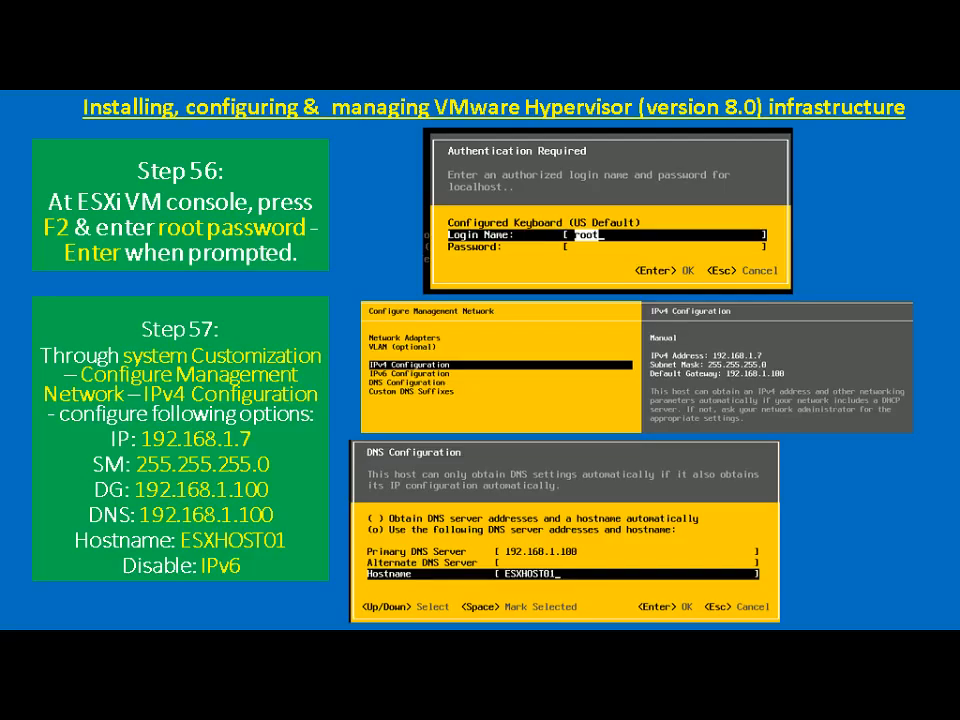
pyautogui.press('Right')
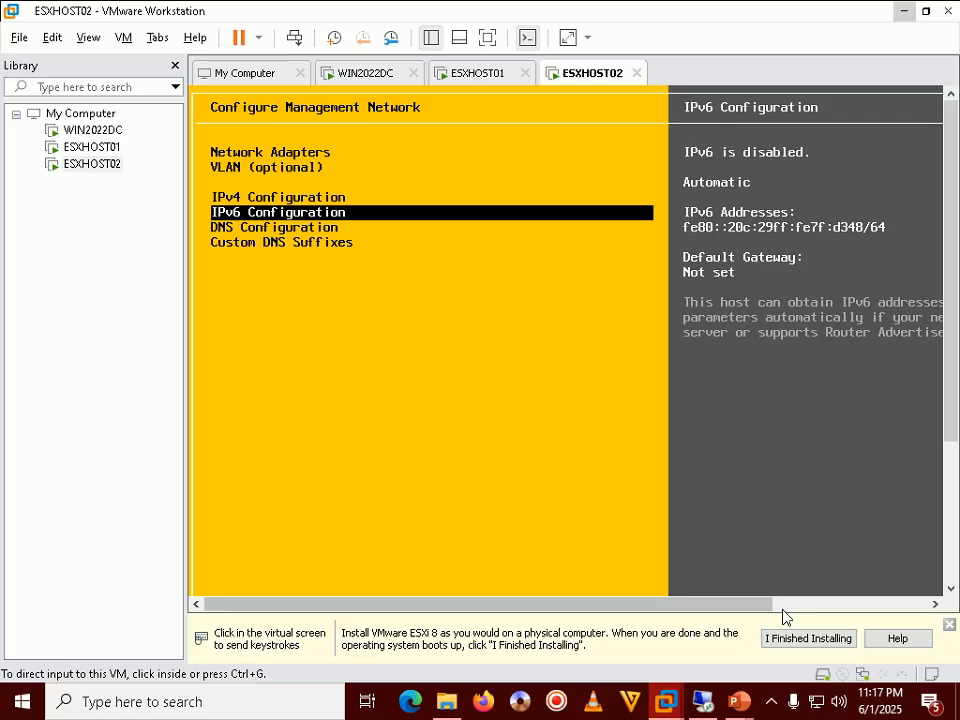
# Leave ESXHOST02's network settings, applying the changes and rebooting the host
pyautogui.click(733, 596)
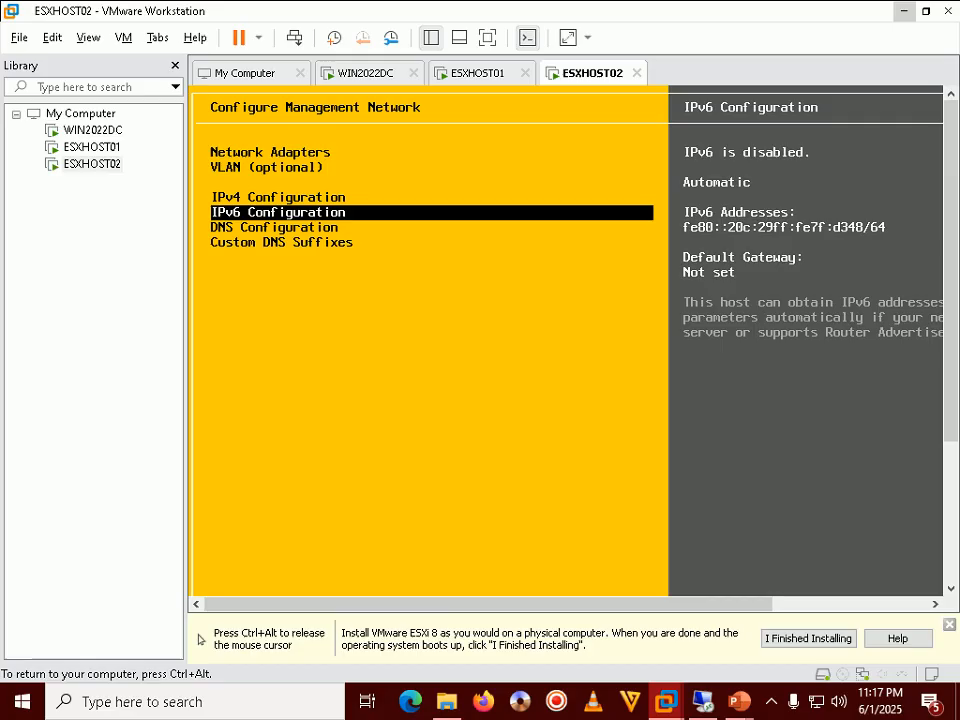
pyautogui.press('Escape')
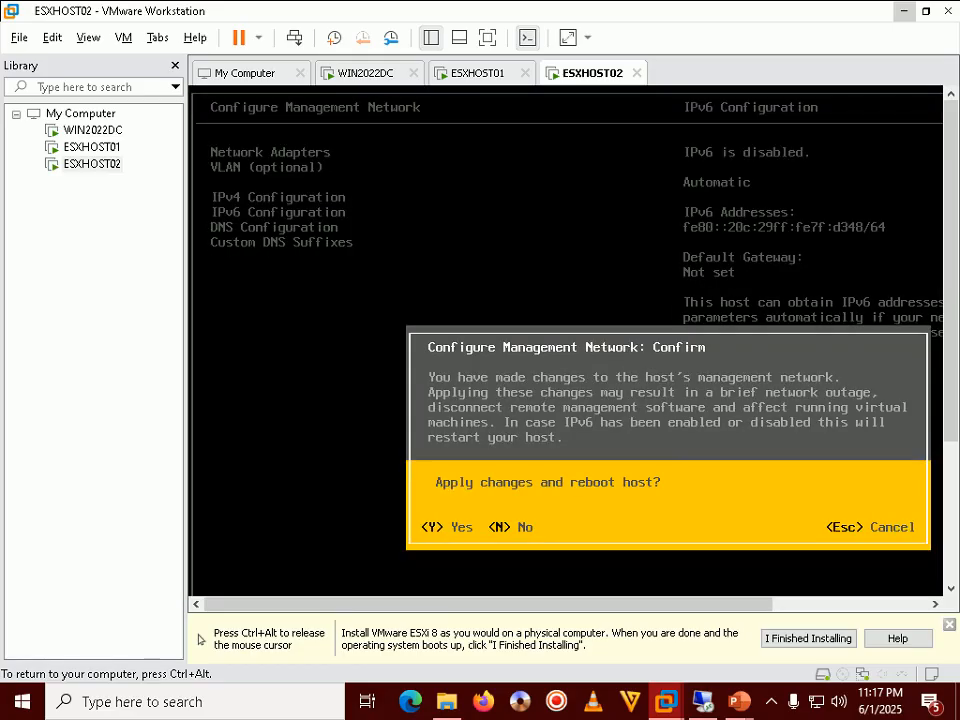
pyautogui.press('Escape')
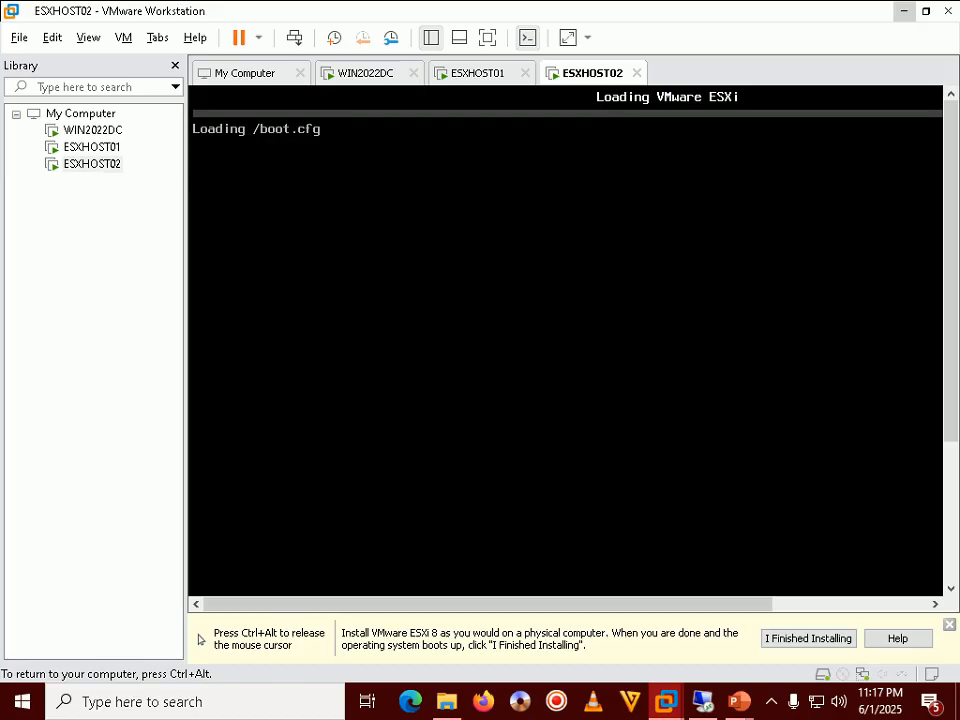
pyautogui.hotkey('ctrl', 'alt')
# Bring the slide show forward and step past Step 59 to the next slide
pyautogui.moveTo(738, 701)
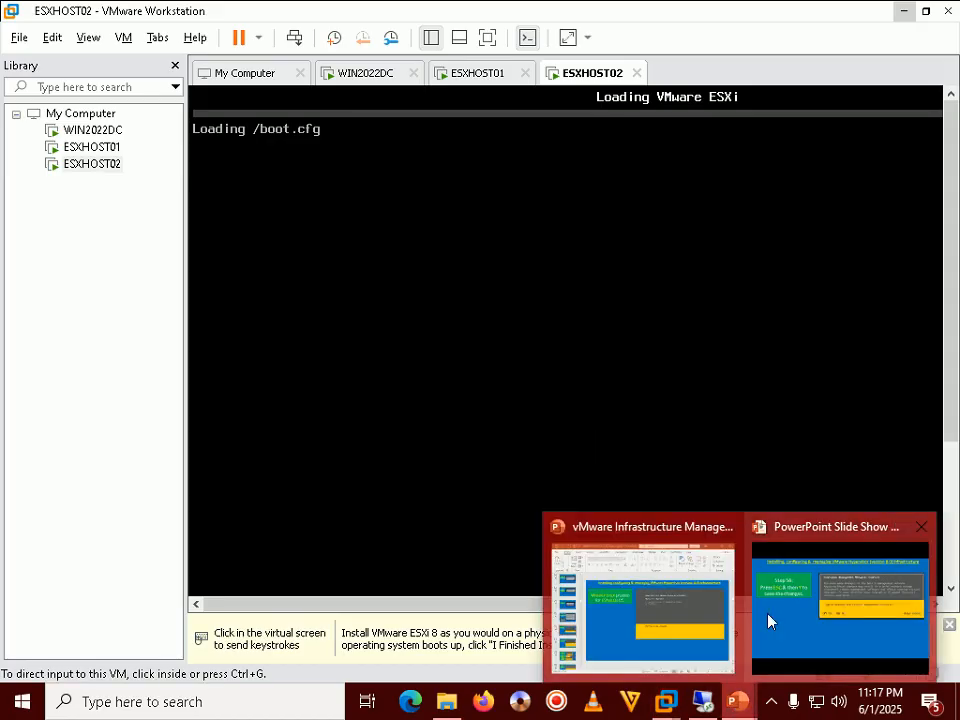
pyautogui.click(768, 621)
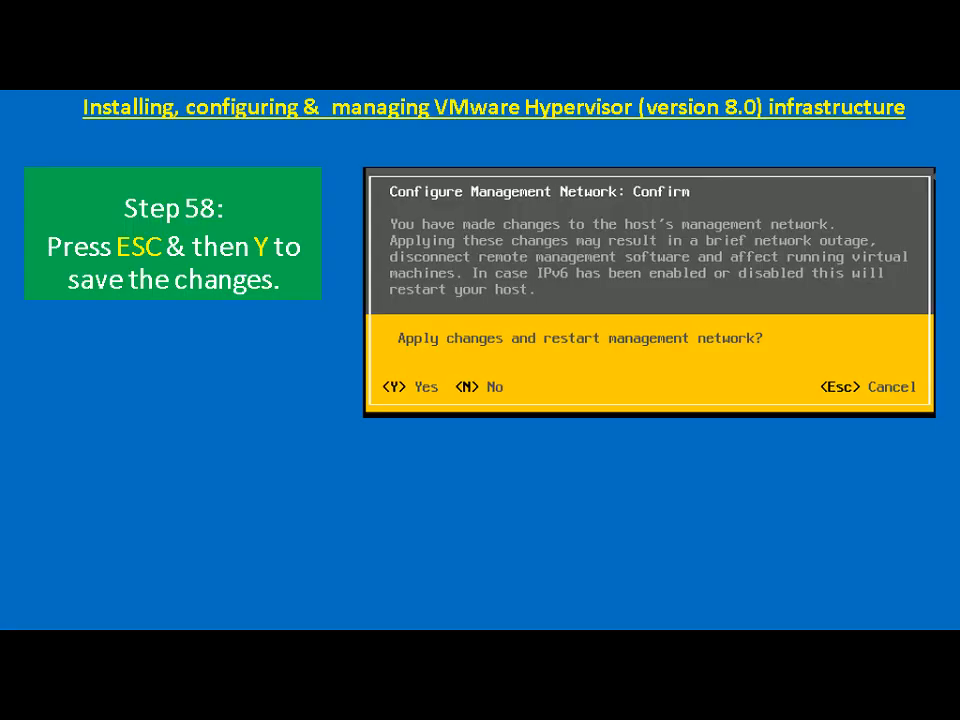
pyautogui.press('Right')
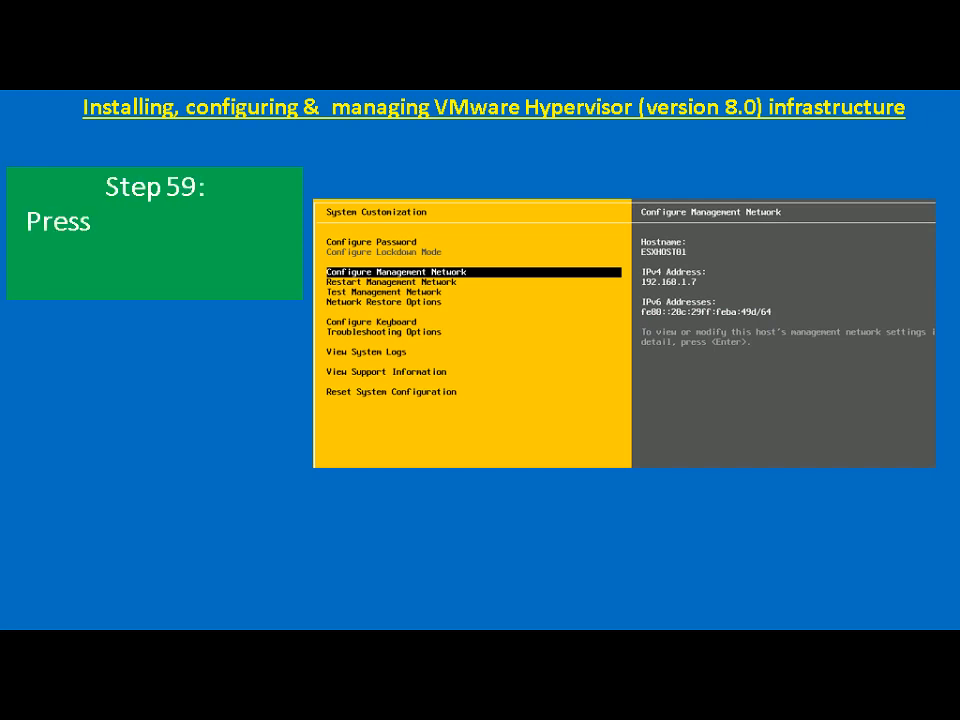
pyautogui.press('Right')
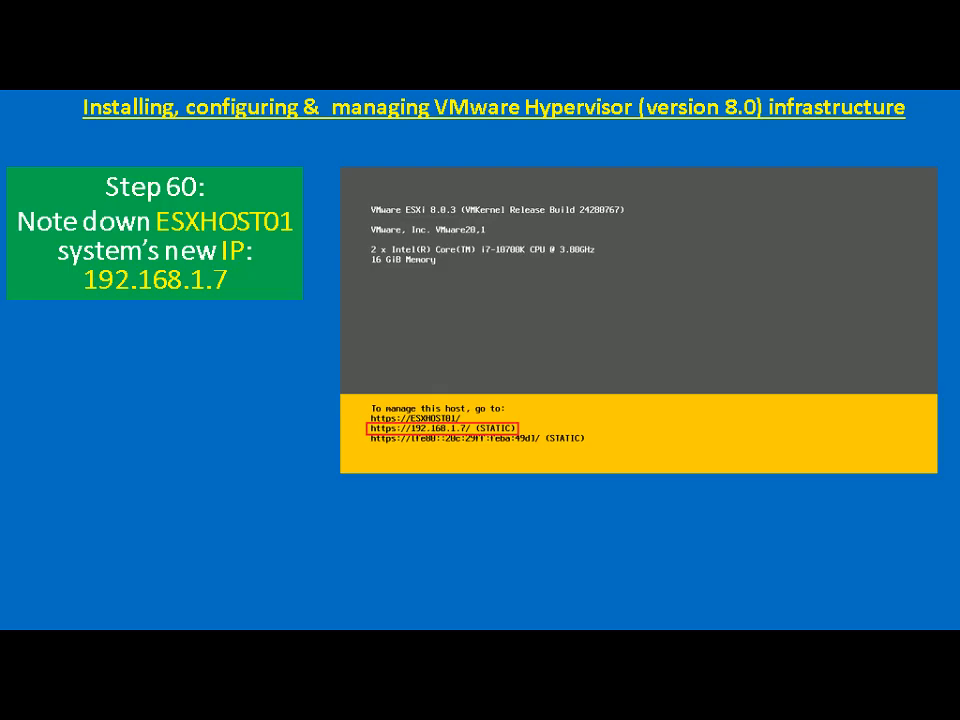
# Check ESXHOST02 booted at 192.168.1.16, then return to the slide show and advance to Step 61
pyautogui.hotkey('alt', 'Tab')
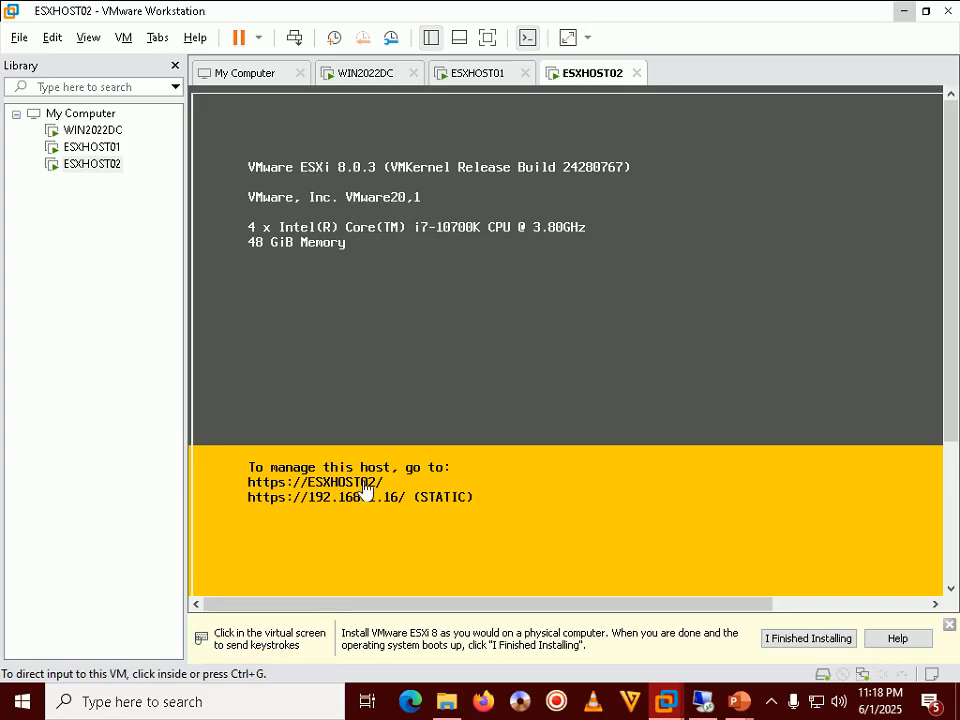
pyautogui.moveTo(737, 707)
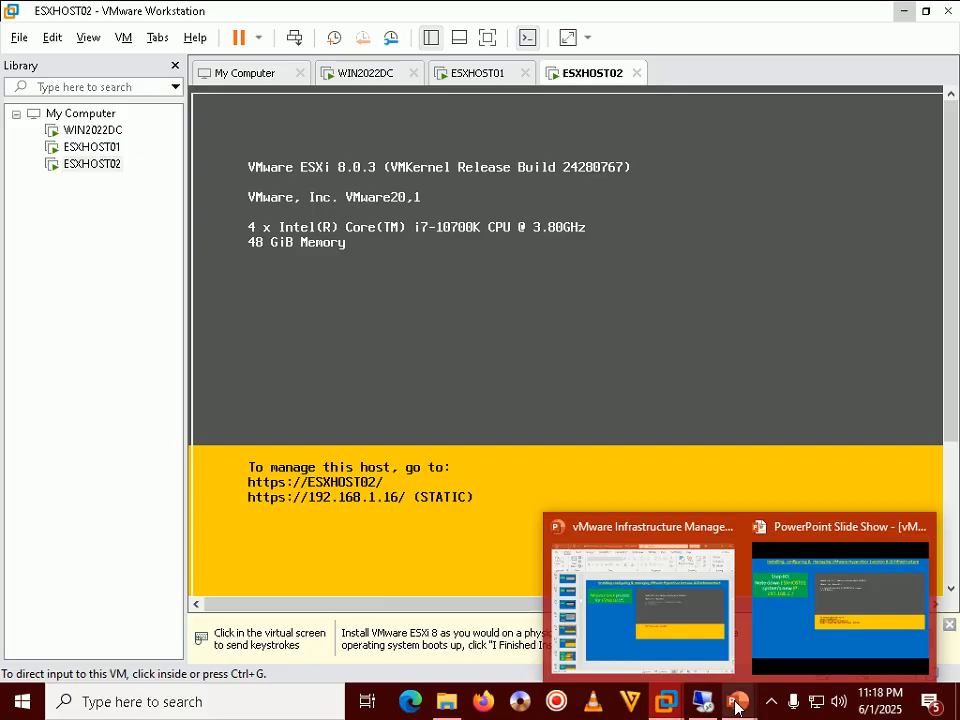
pyautogui.click(819, 604)
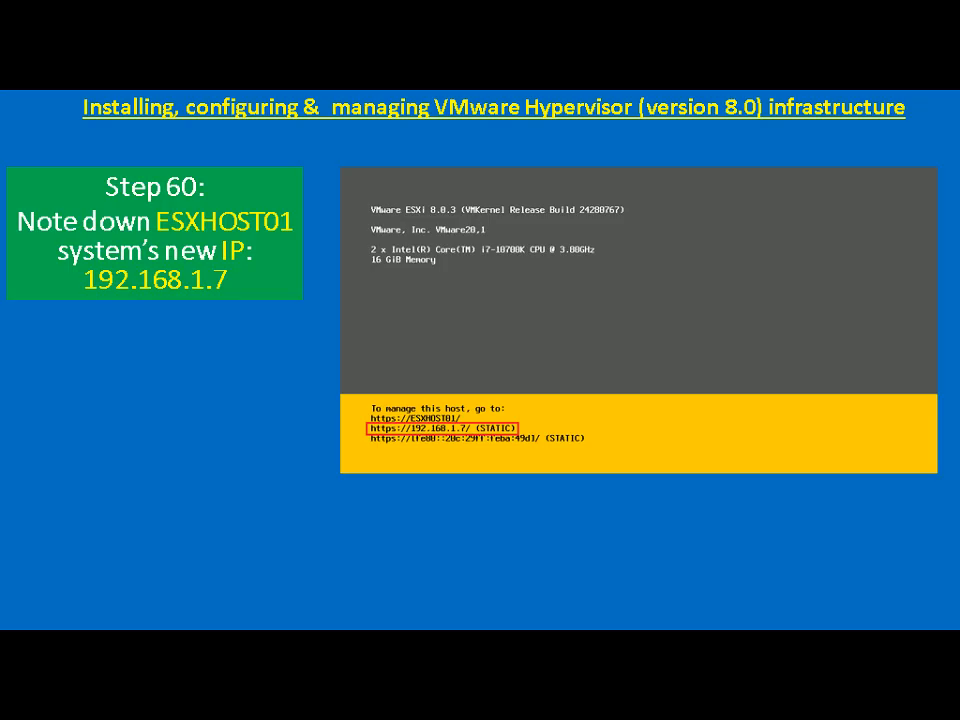
pyautogui.press('Right')
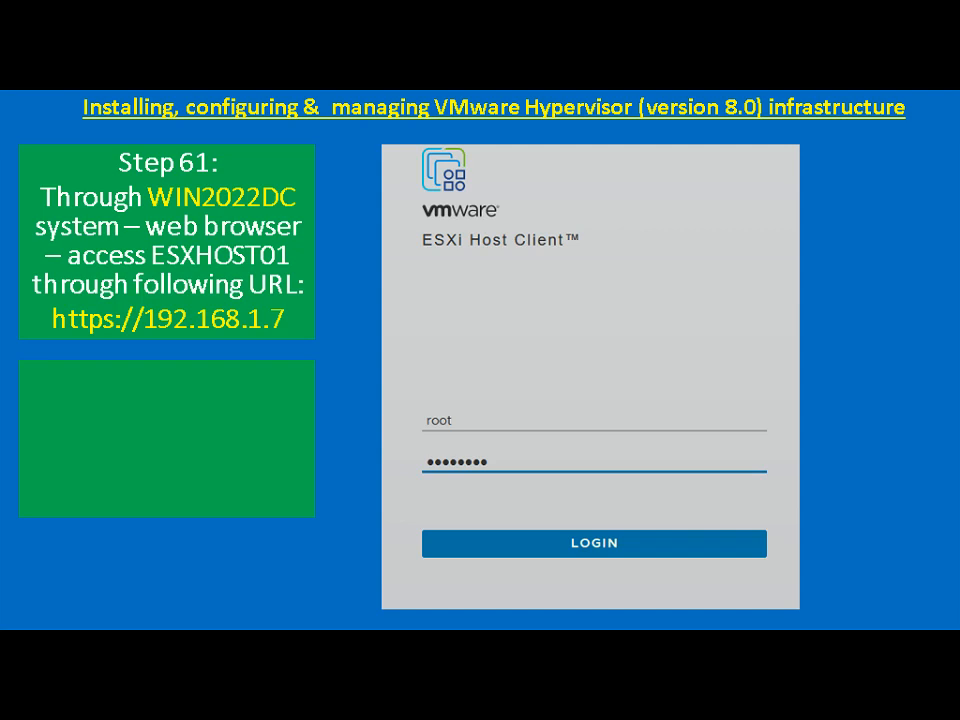
# Switch to the WIN2022DC remote desktop showing ESXHOST01's ESXi login page
pyautogui.hotkey('alt', 'Tab')
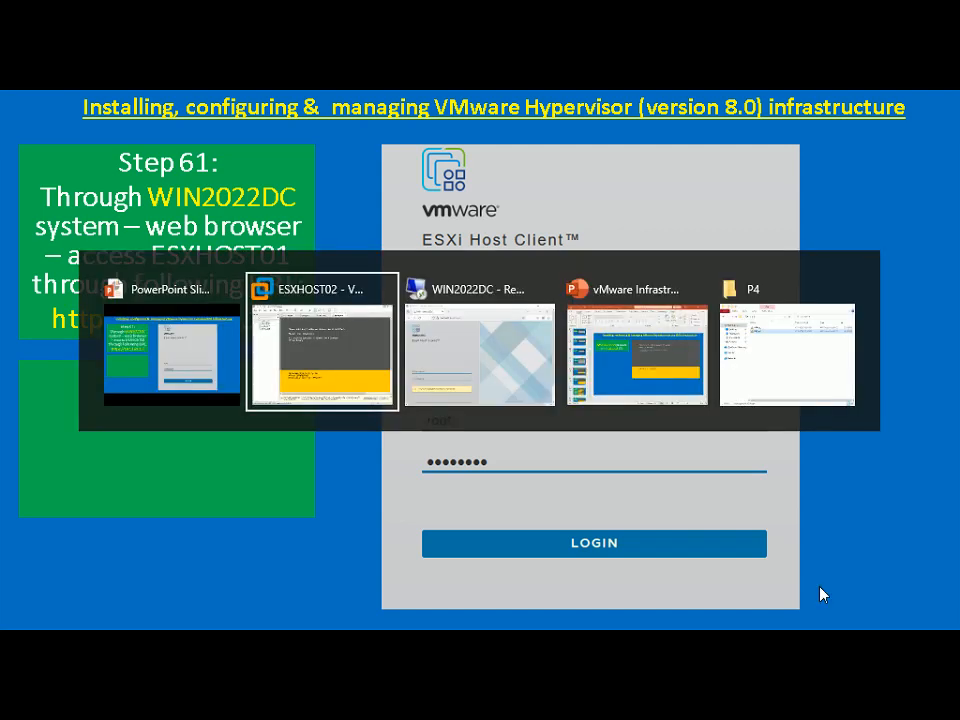
pyautogui.hotkey('alt', 'Tab')
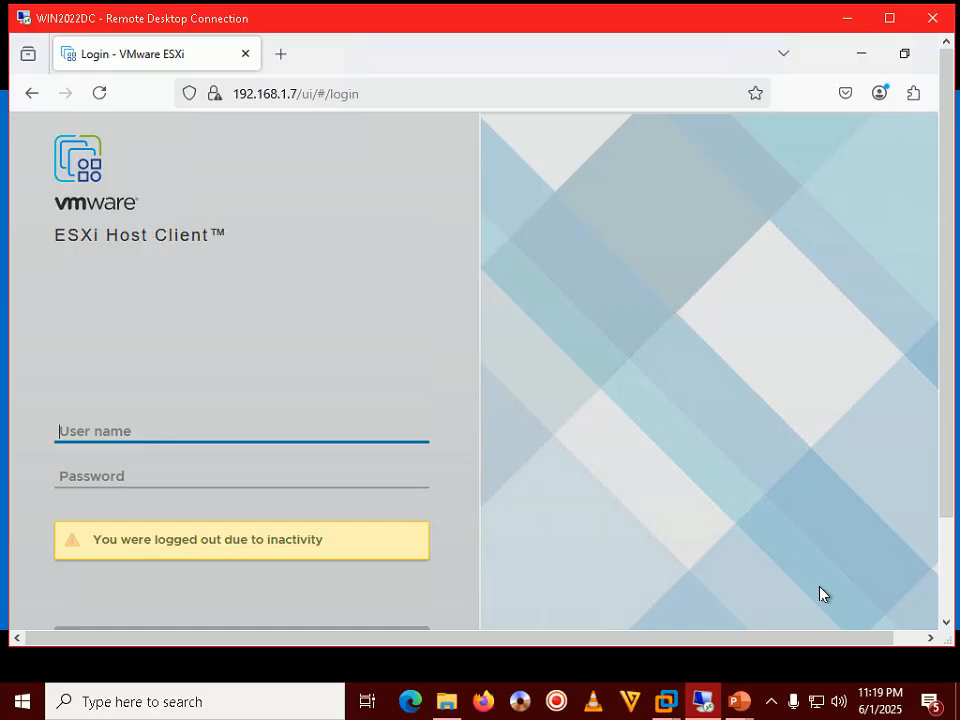
# Maximize the WIN2022DC remote desktop and restart Firefox, dismissing the default-browser prompt
pyautogui.doubleClick(540, 23)
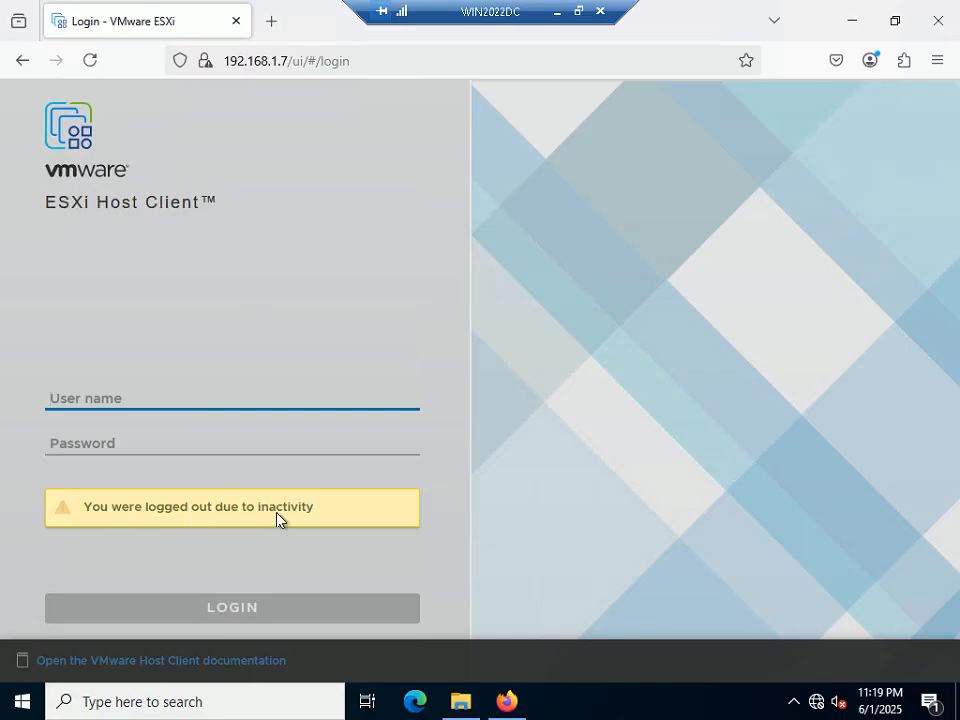
pyautogui.click(234, 22)
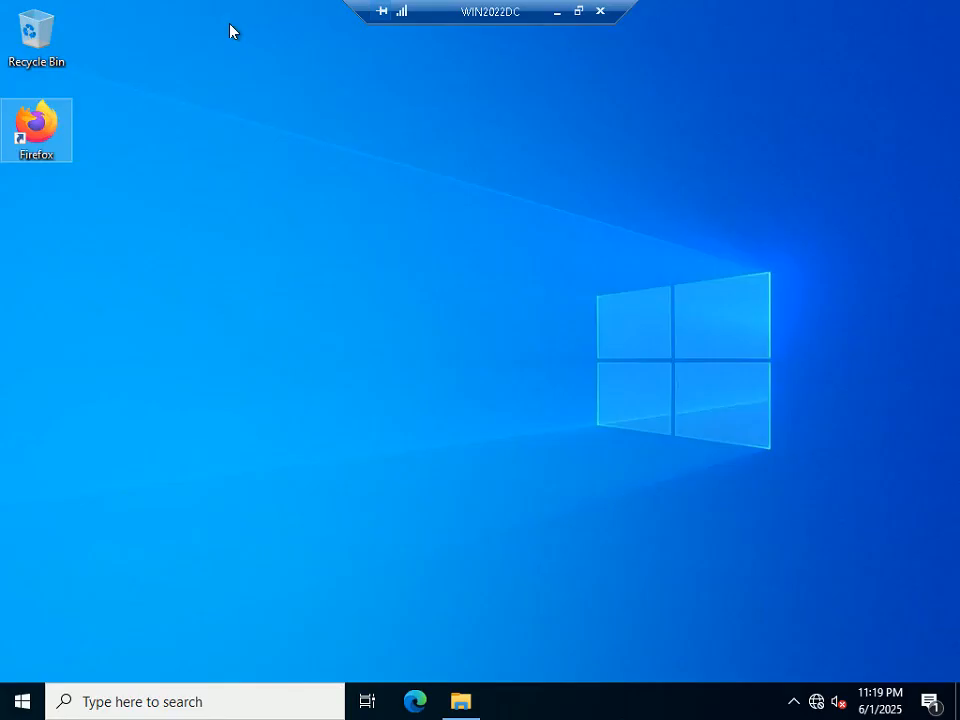
pyautogui.doubleClick(36, 128)
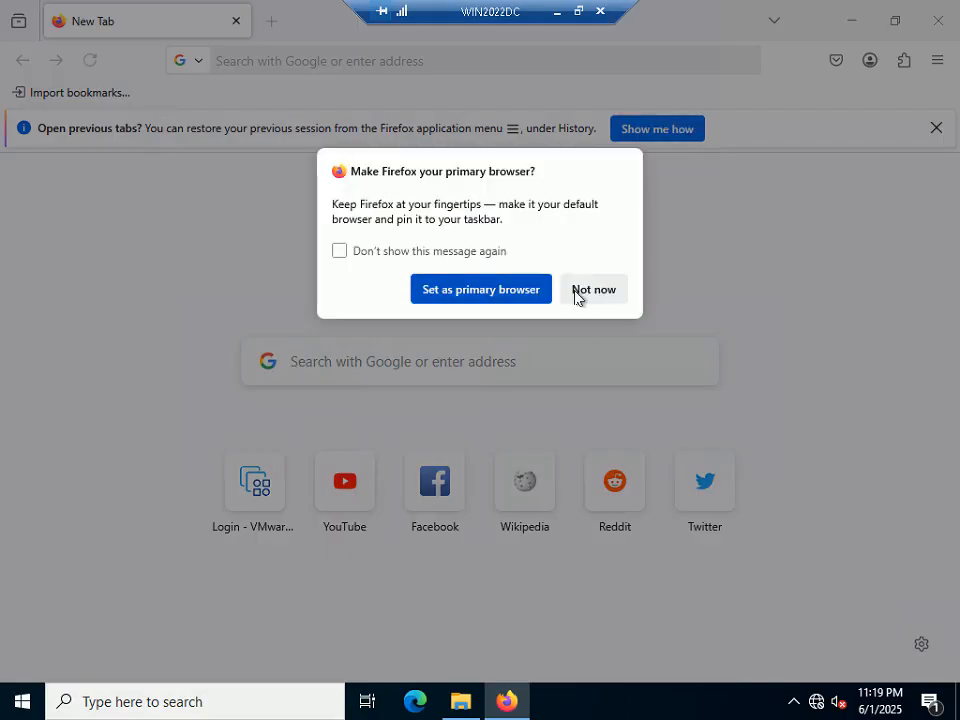
pyautogui.click(491, 300)
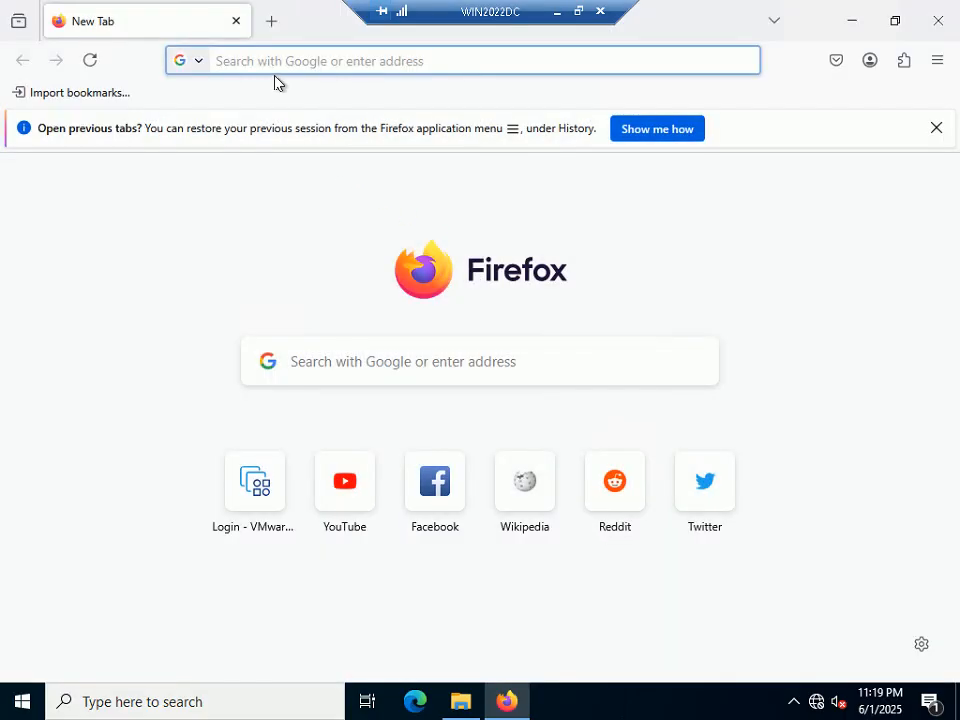
pyautogui.write('ht')
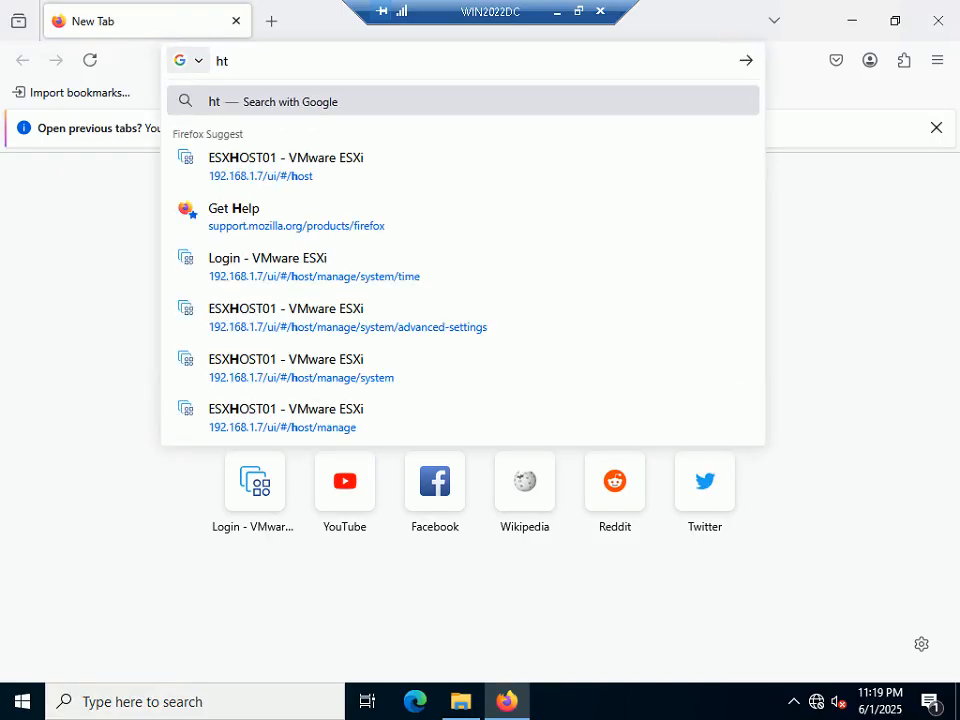
pyautogui.write('tp://')
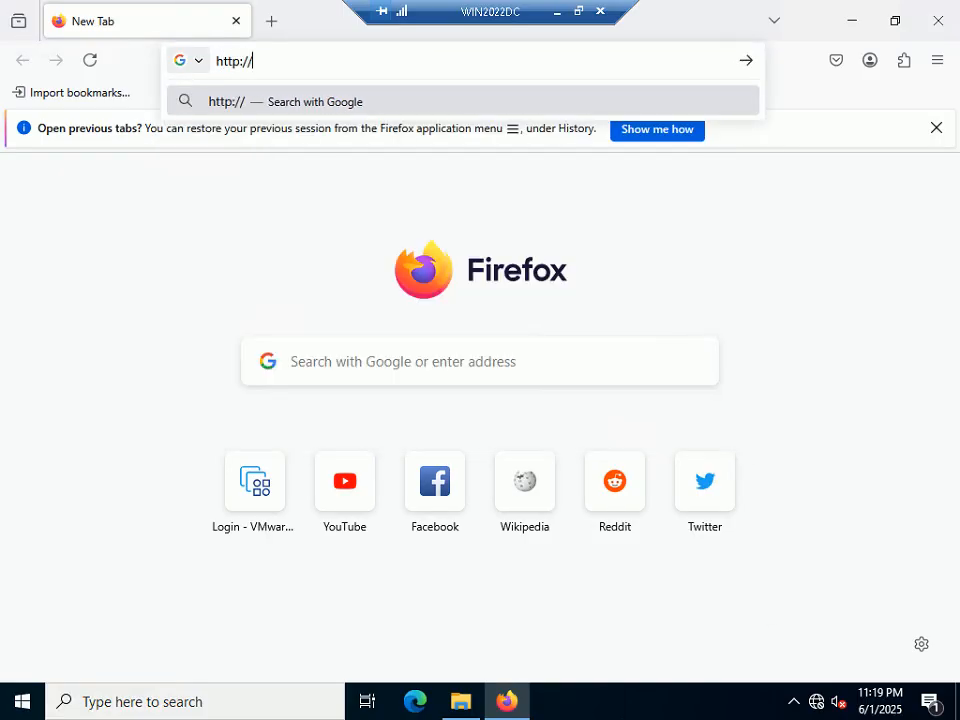
pyautogui.write('192')
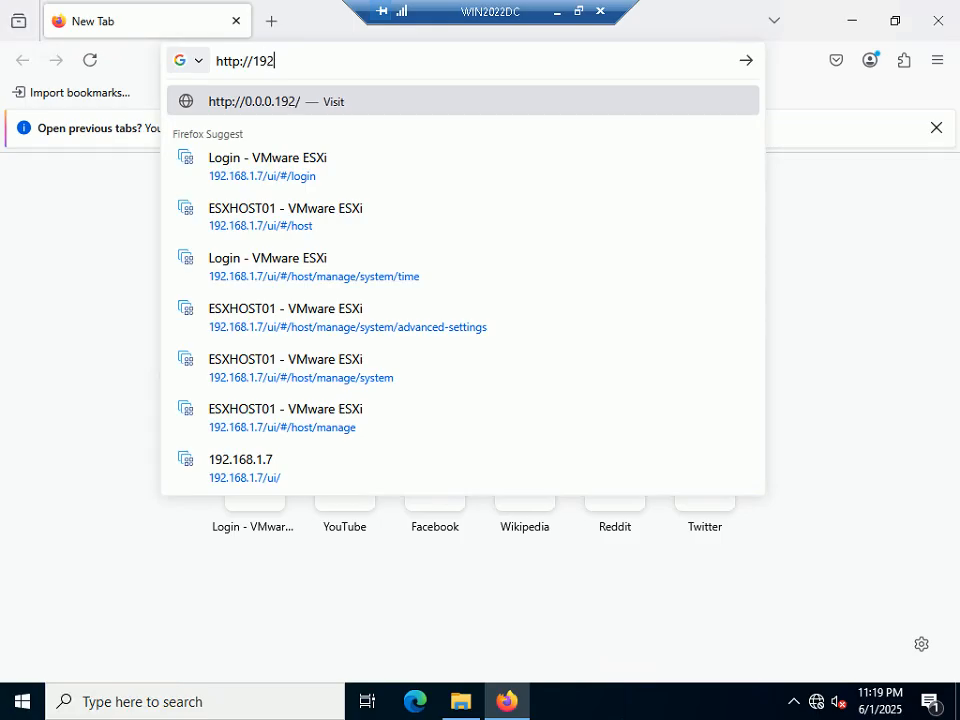
pyautogui.write('.16')
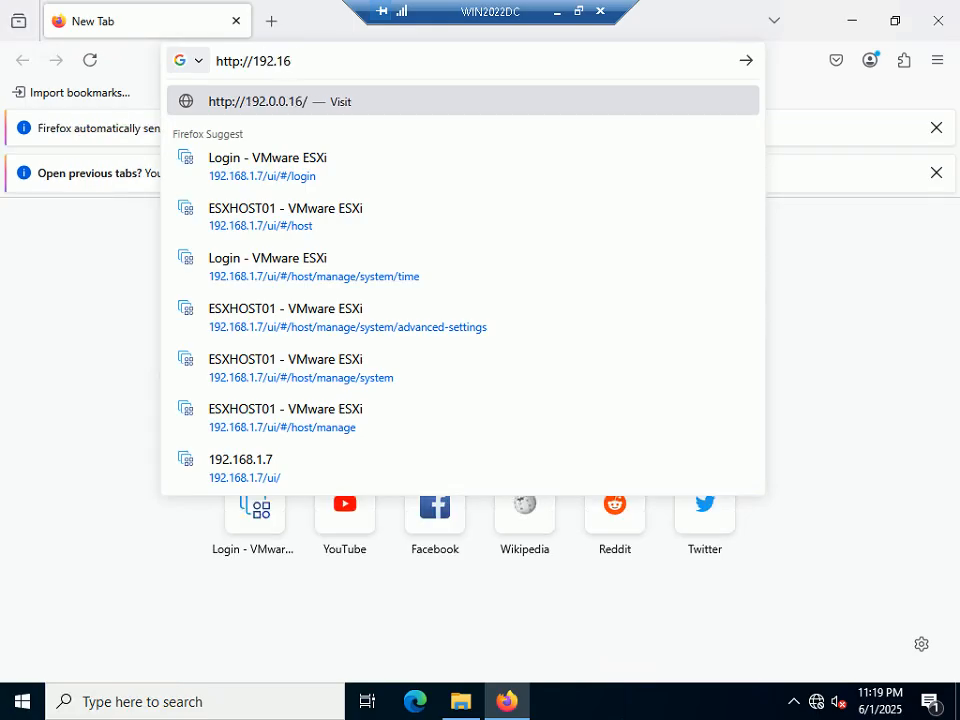
pyautogui.write('8.1')
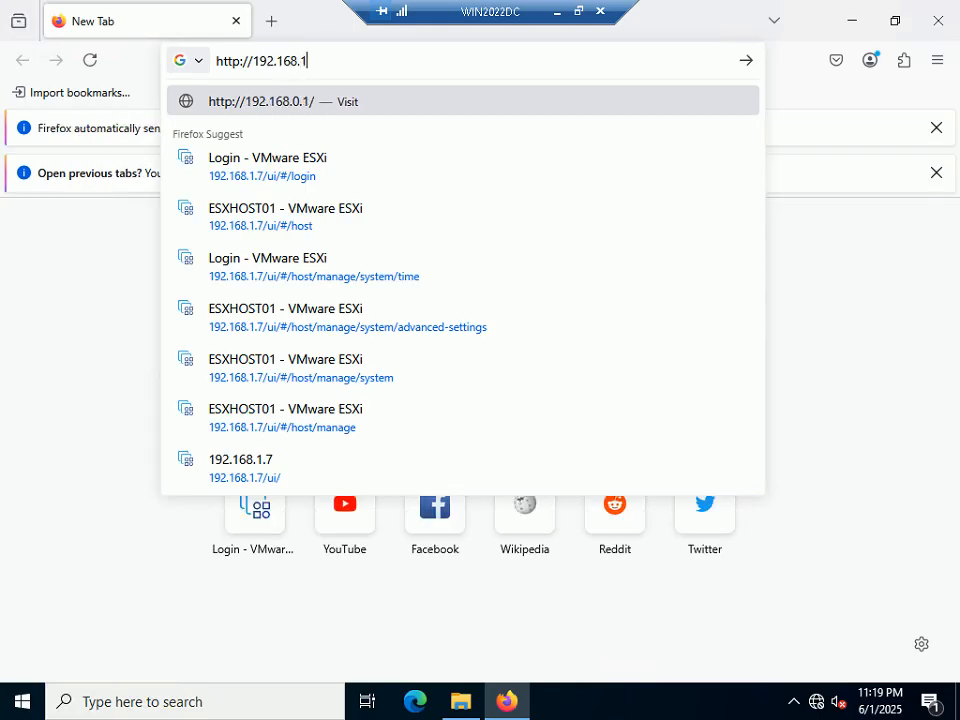
pyautogui.write('.16')
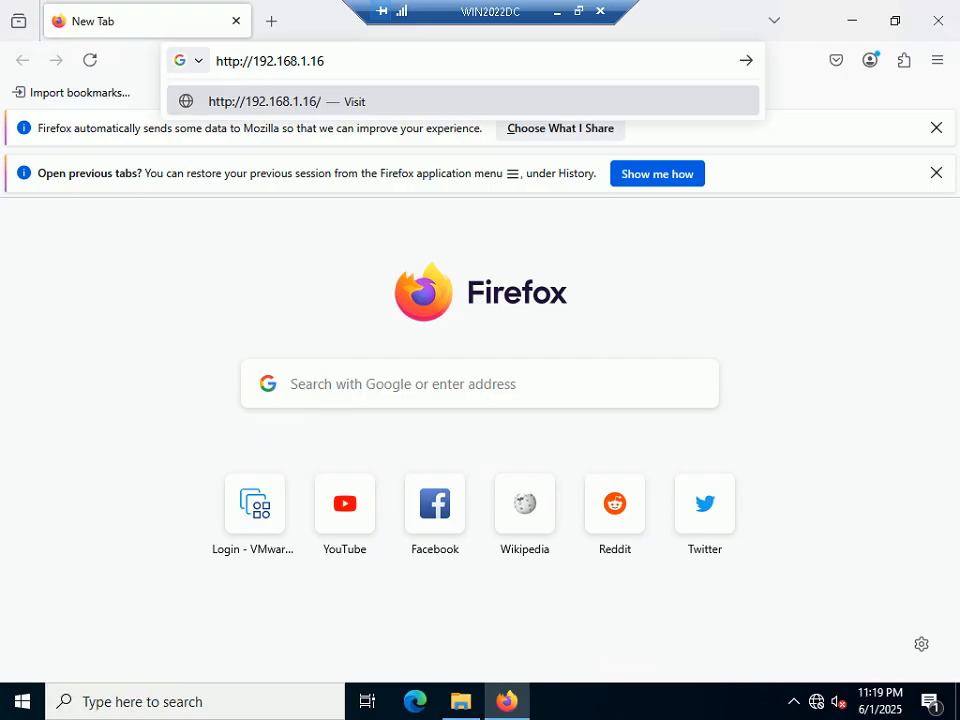
pyautogui.click(240, 61)
pyautogui.write('s')
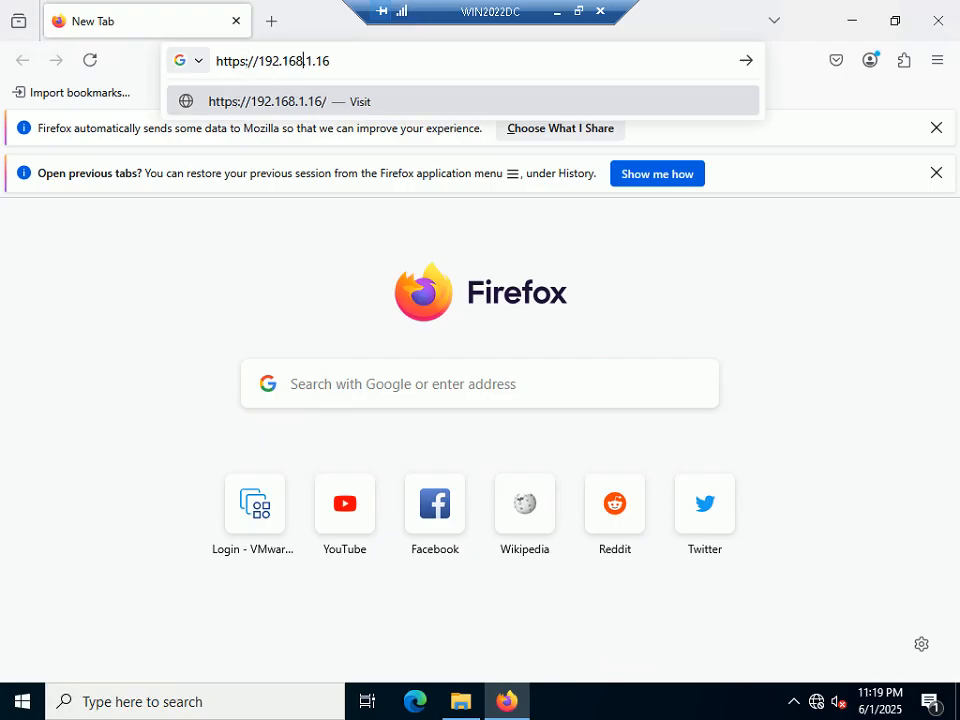
pyautogui.press('Return')
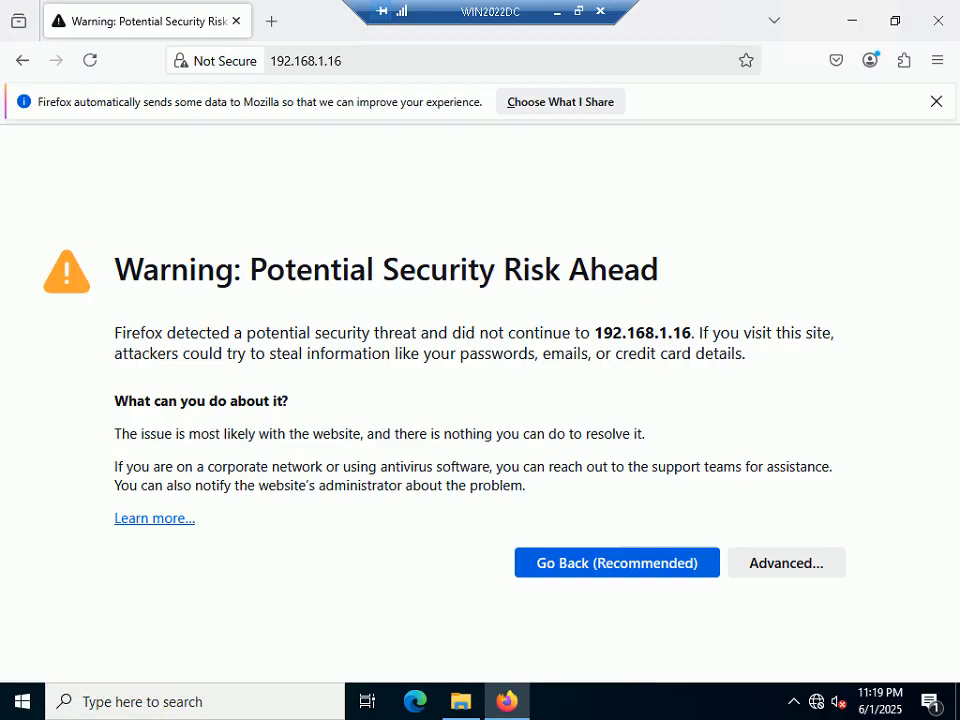
pyautogui.click(752, 562)
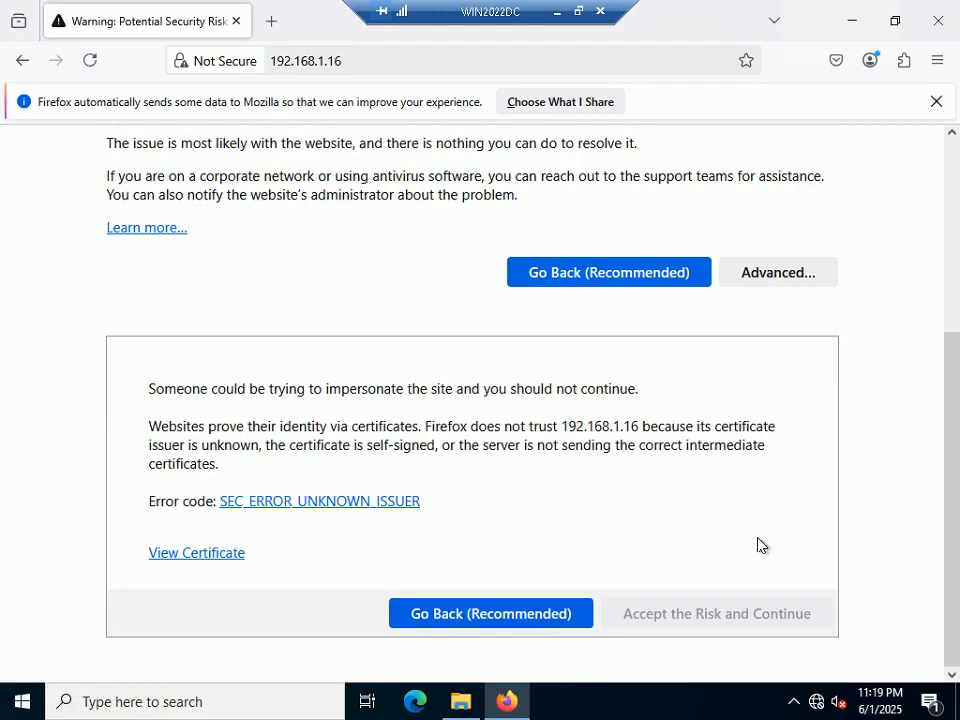
pyautogui.click(733, 616)
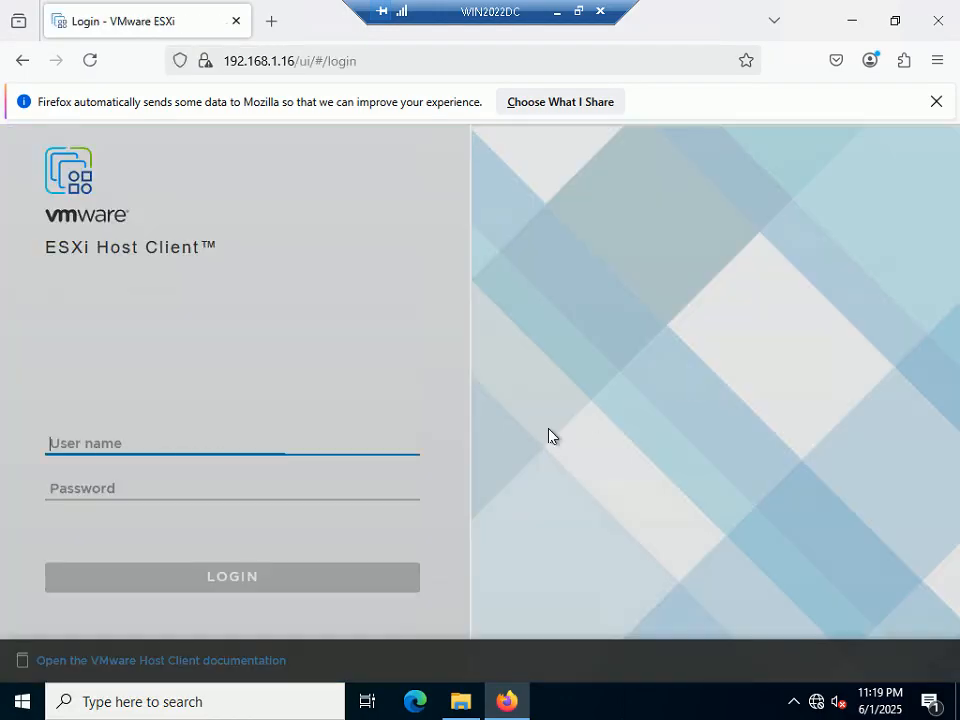
# Submit root credentials on the ESXHOST02 login page and choose Never save for the password
pyautogui.click(201, 437)
pyautogui.write('root')
pyautogui.press('Tab')
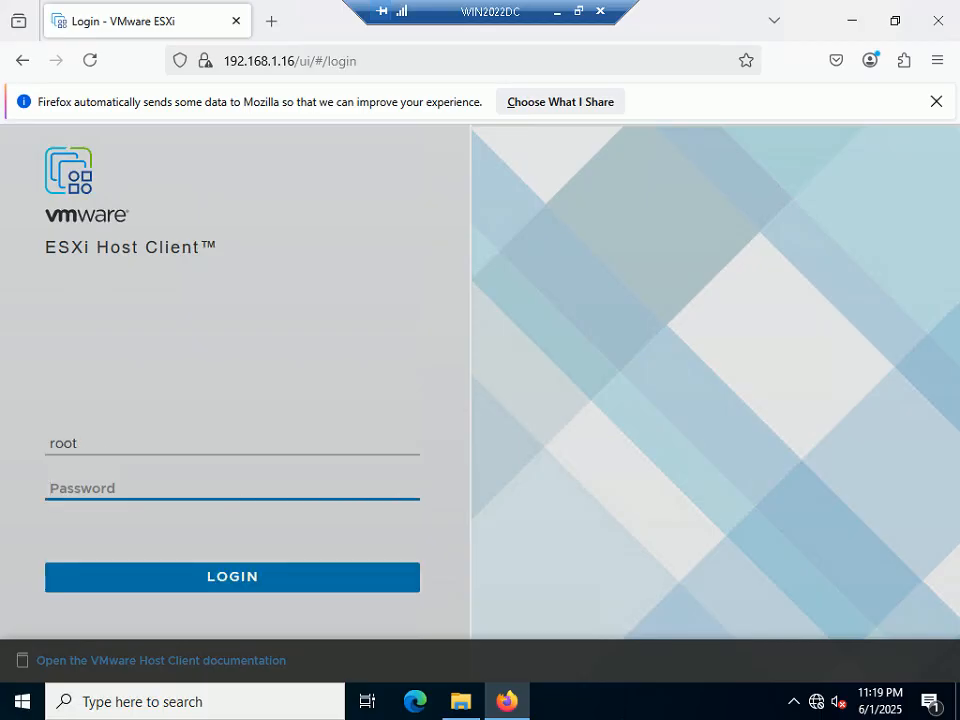
pyautogui.write('*******')
pyautogui.press('Return')
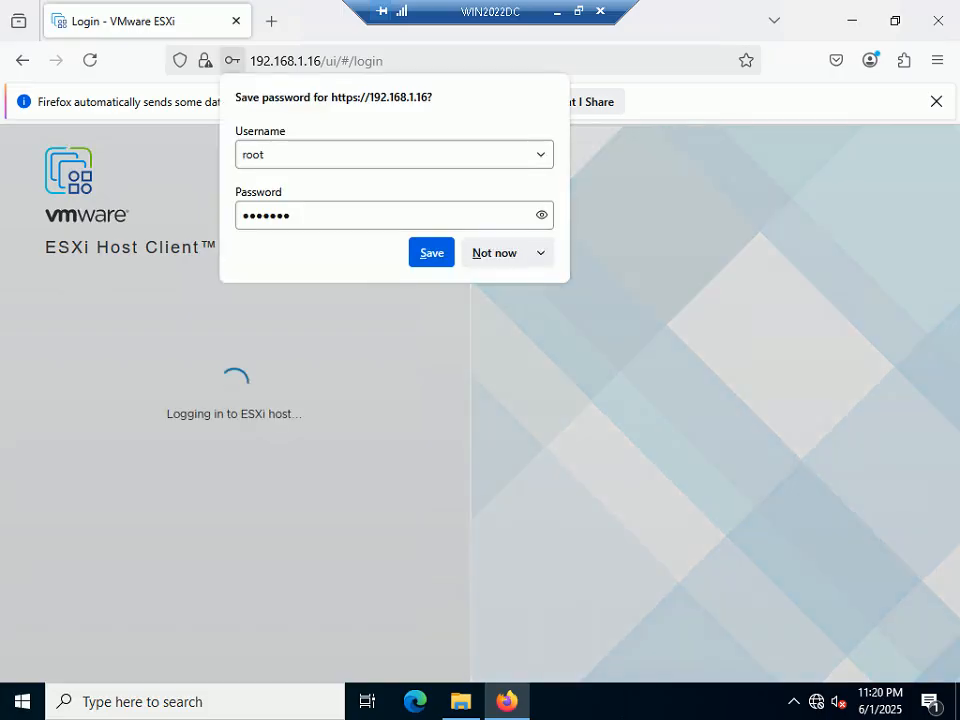
pyautogui.click(541, 254)
pyautogui.click(511, 285)
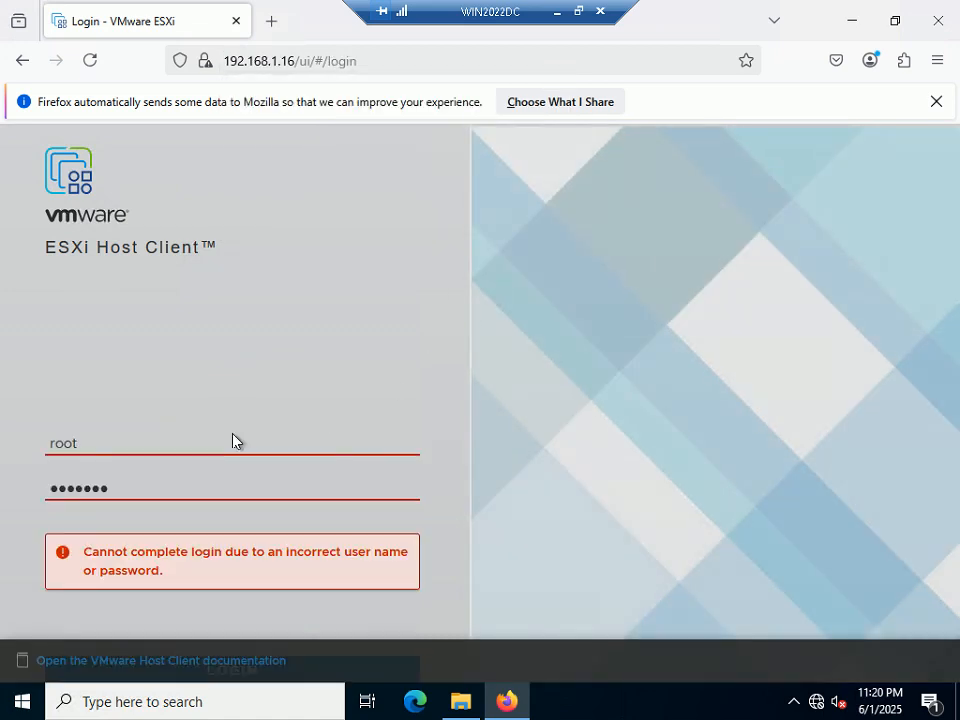
# Replace the wrong password with the correct one, log in, and dismiss the CEIP dialog
pyautogui.moveTo(108, 488); pyautogui.dragTo(30, 483)
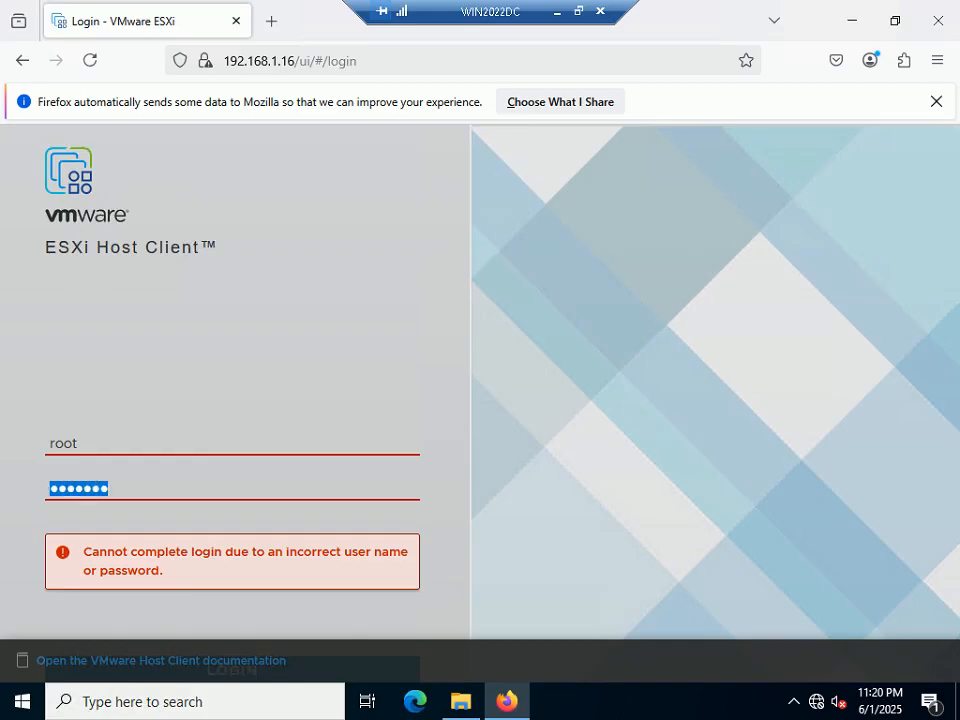
pyautogui.write('VMware1!')
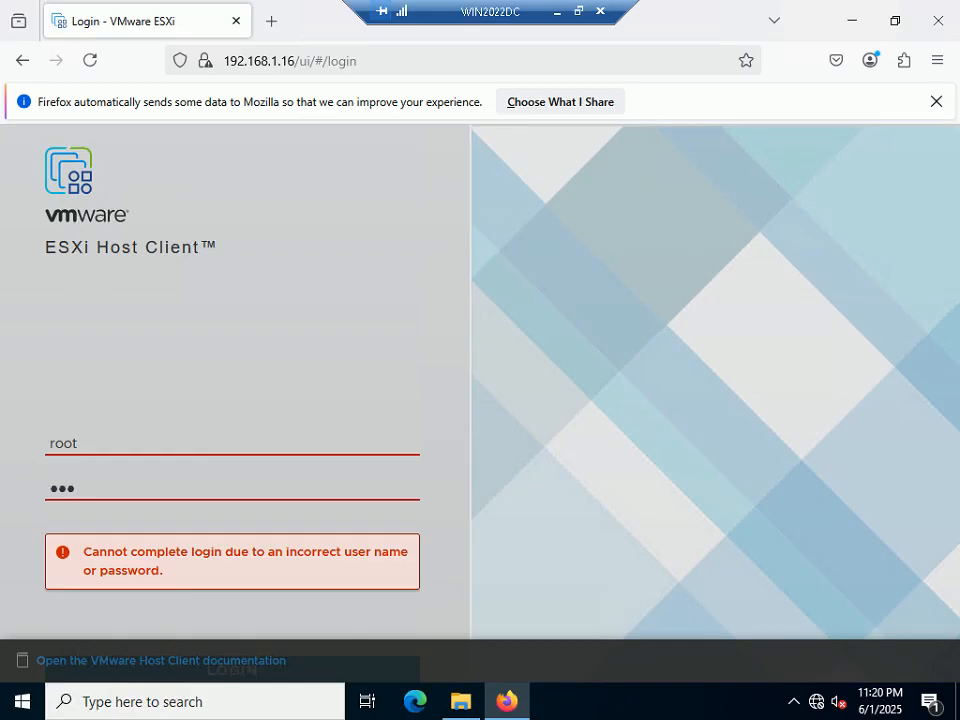
pyautogui.press('Return')
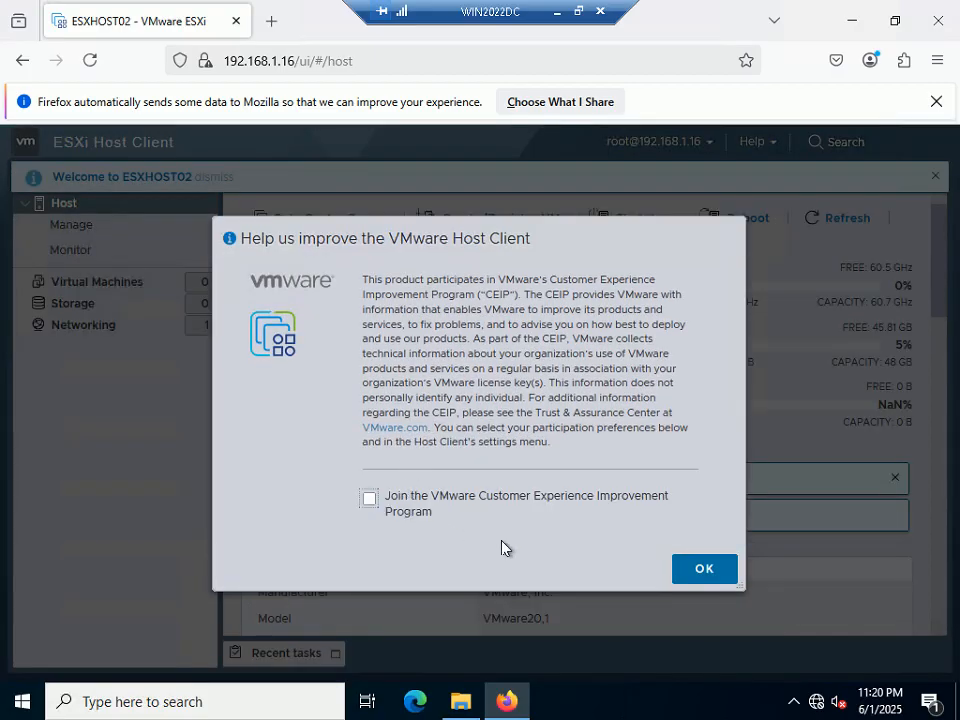
pyautogui.click(678, 568)
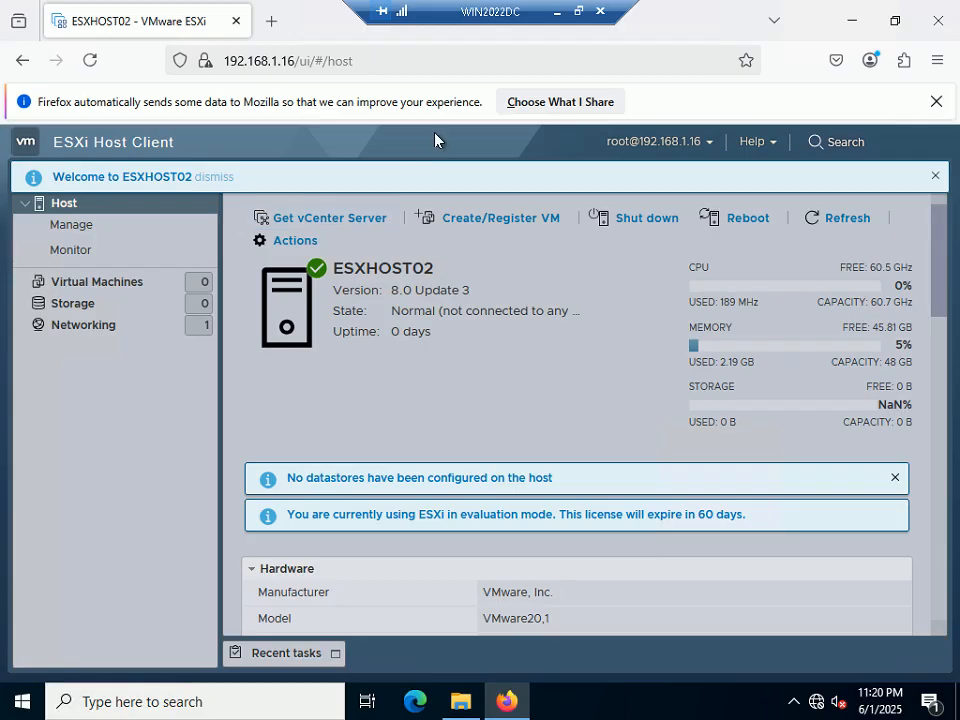
# Open a new browser tab on the ESXi login page at 192.168.1.7
pyautogui.click(578, 10)
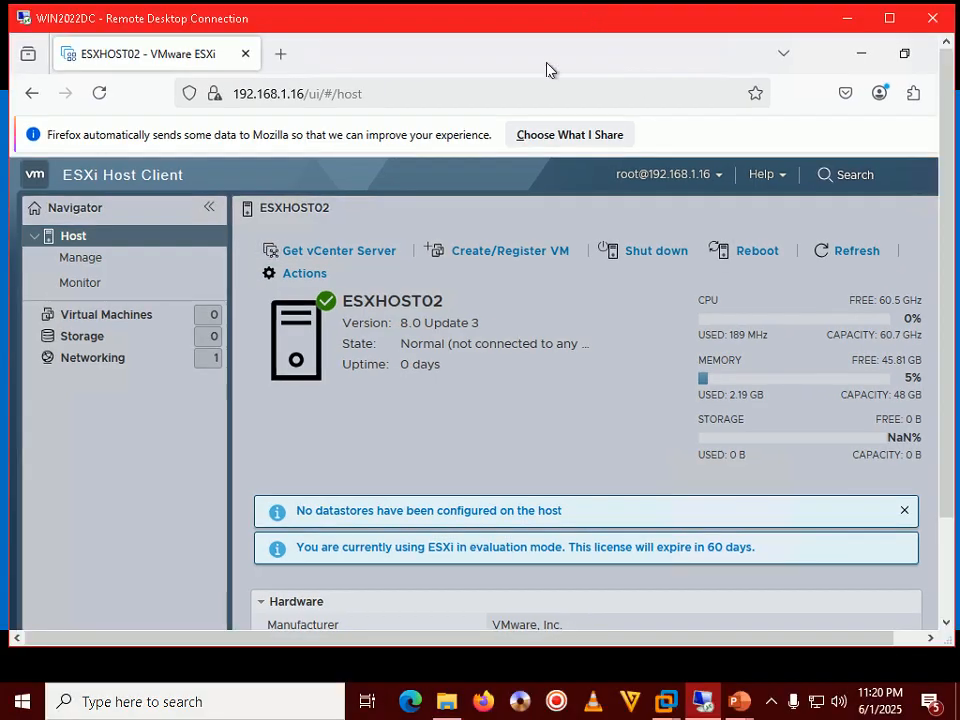
pyautogui.doubleClick(482, 20)
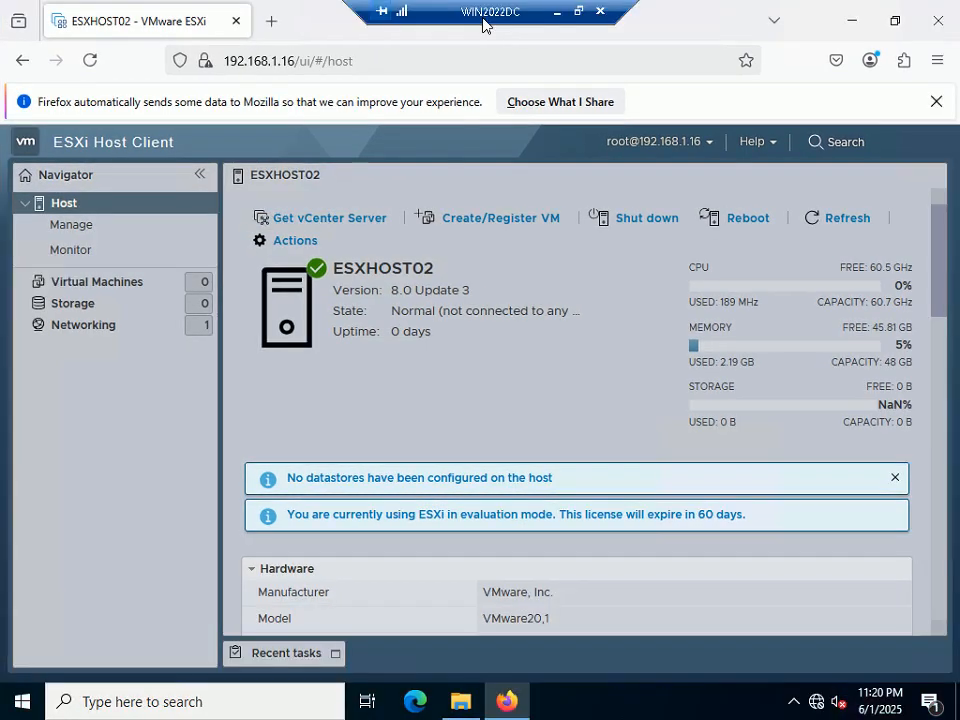
pyautogui.click(271, 21)
pyautogui.click(320, 61)
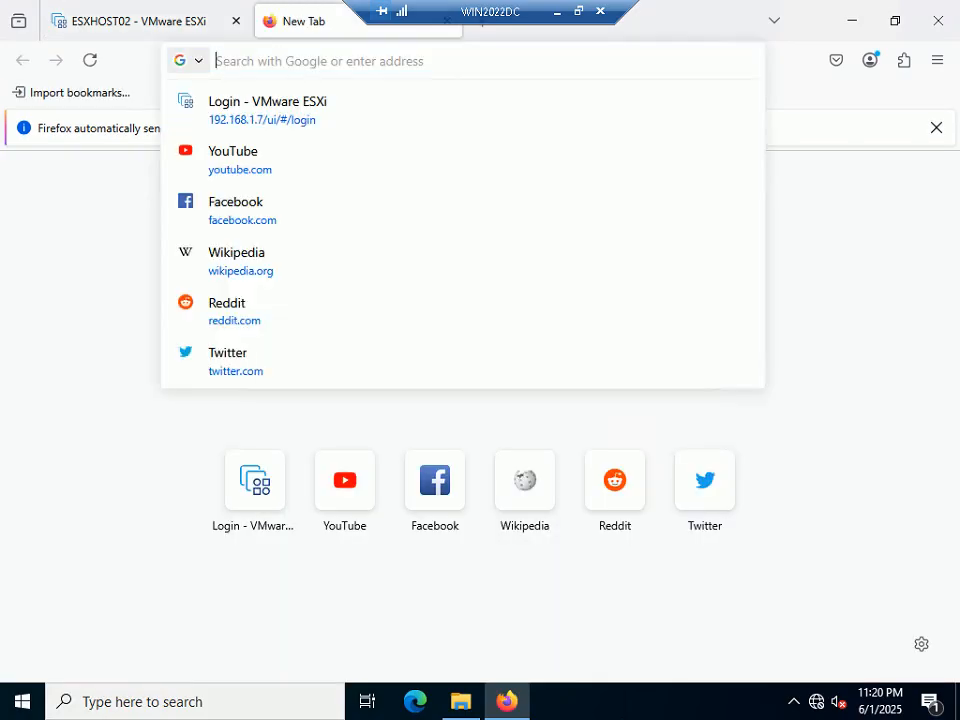
pyautogui.click(264, 128)
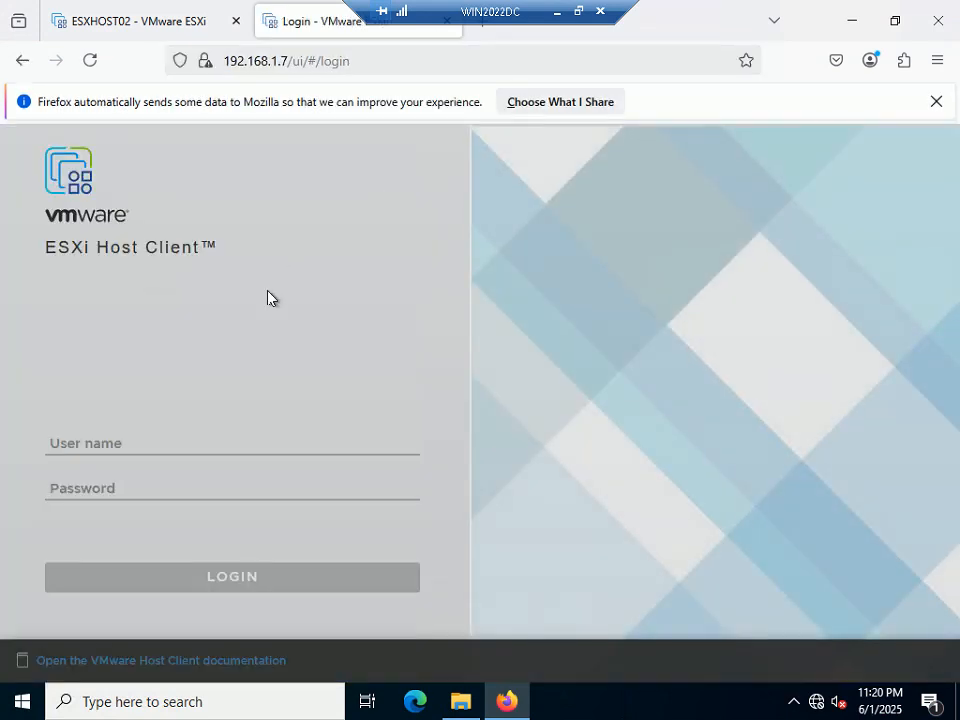
# Log in to ESXHOST01 as root with its password
pyautogui.click(165, 440)
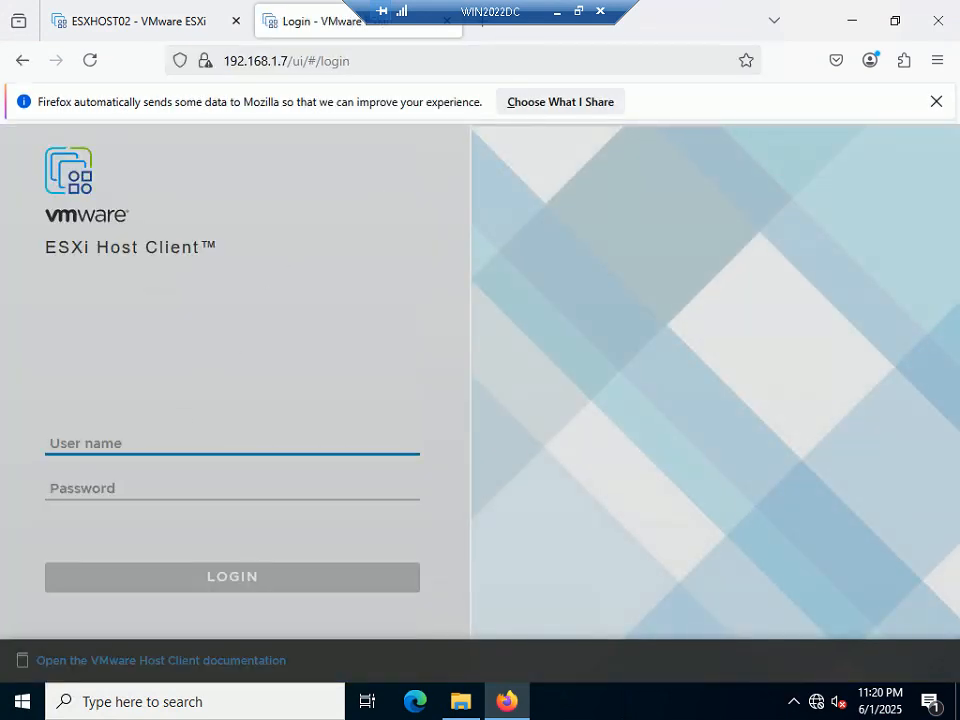
pyautogui.write('root')
pyautogui.press('Tab')
pyautogui.write('••••••••')
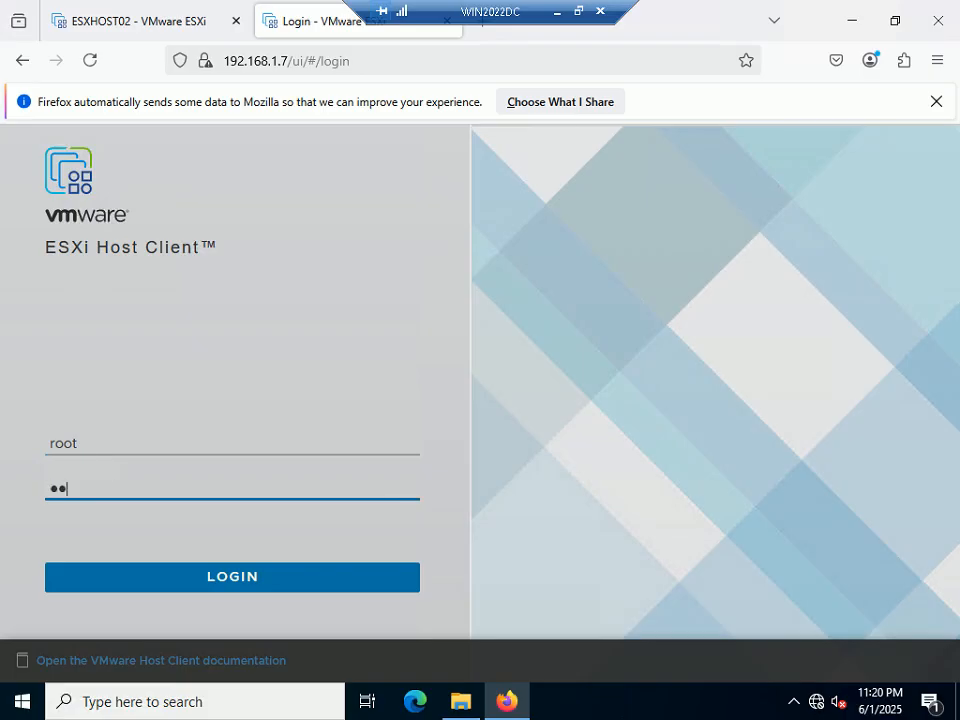
pyautogui.press('Return')
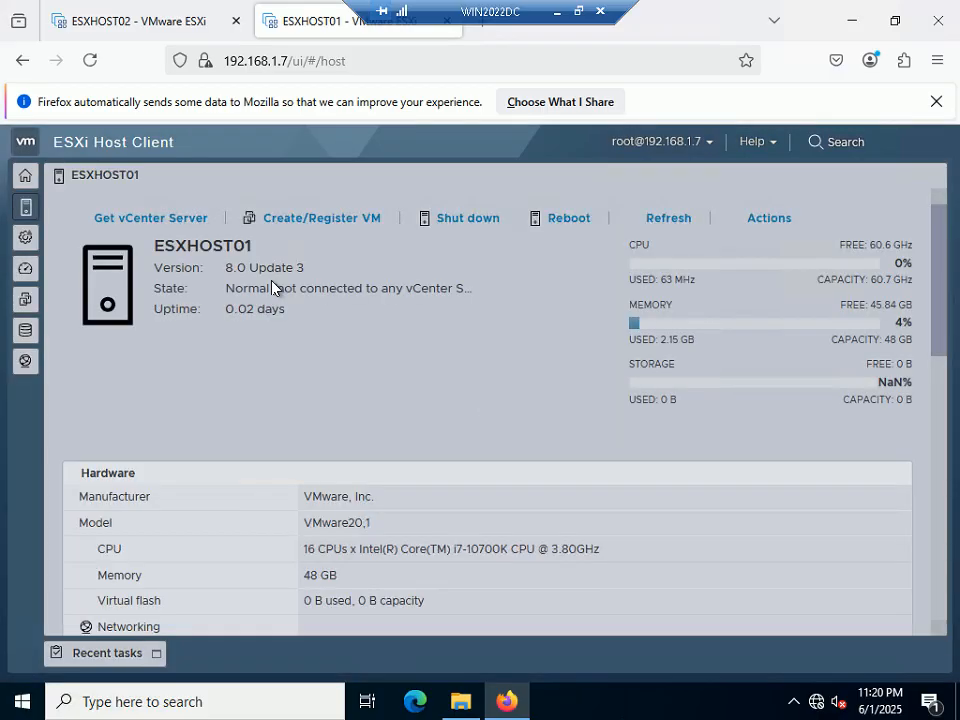
# Switch between the ESXHOST02 and ESXHOST01 tabs, ending on ESXHOST02
pyautogui.moveTo(477, 9); pyautogui.dragTo(611, 20)
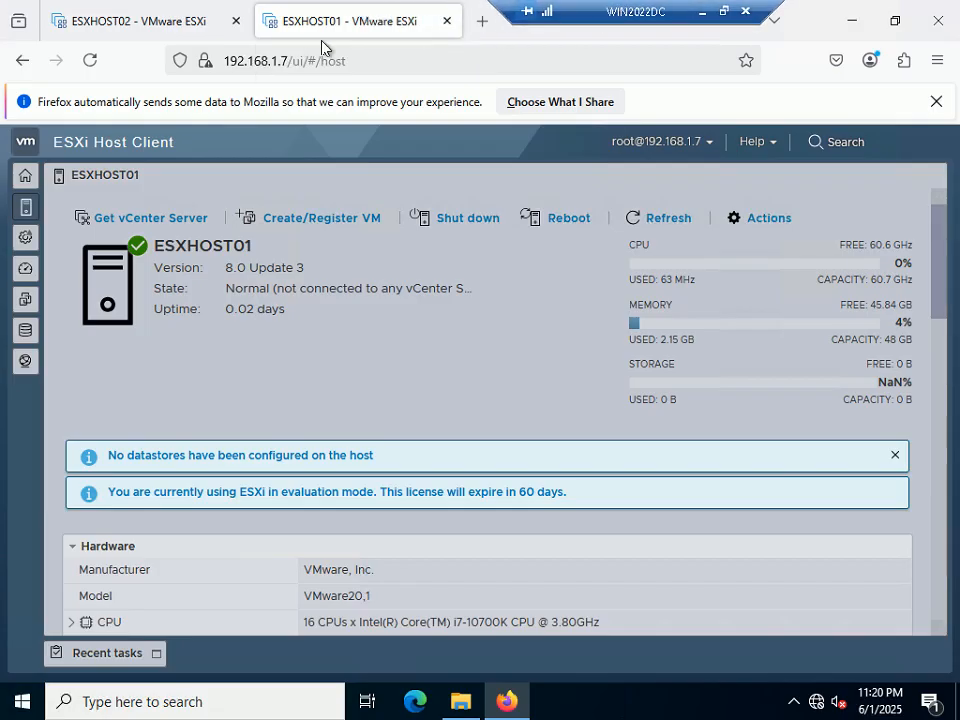
pyautogui.click(121, 21)
pyautogui.click(326, 18)
pyautogui.click(133, 21)
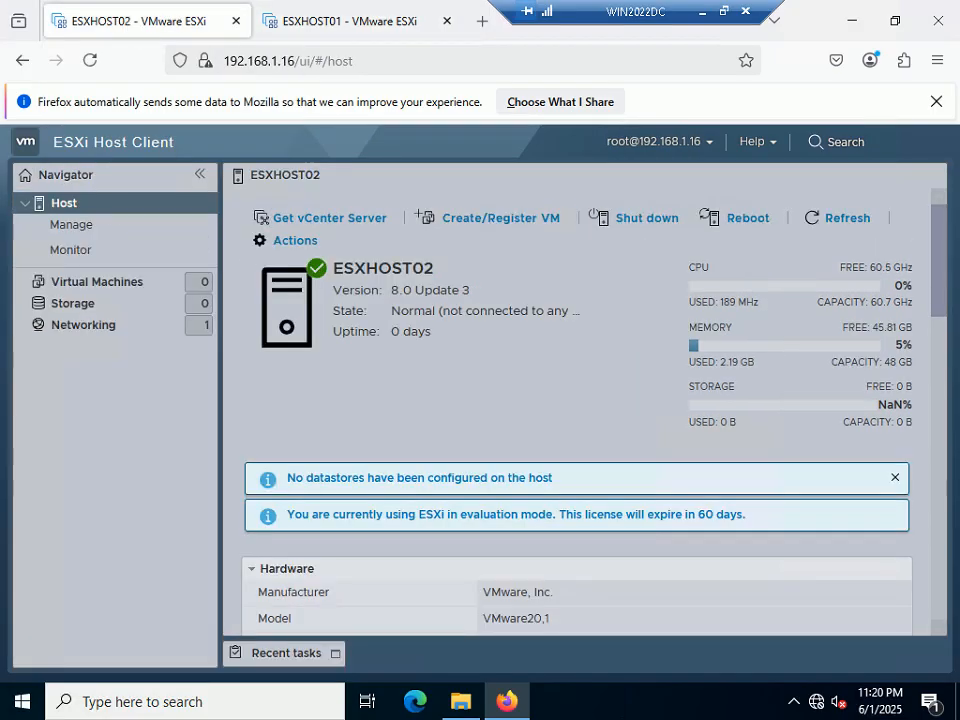
pyautogui.click(723, 11)
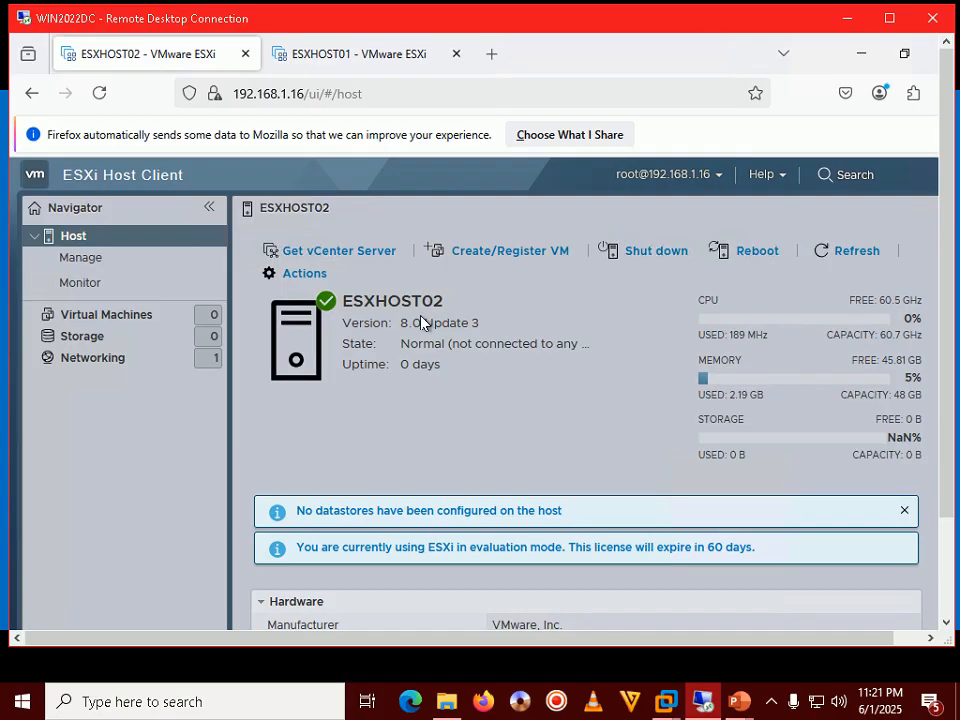
pyautogui.click(738, 699)
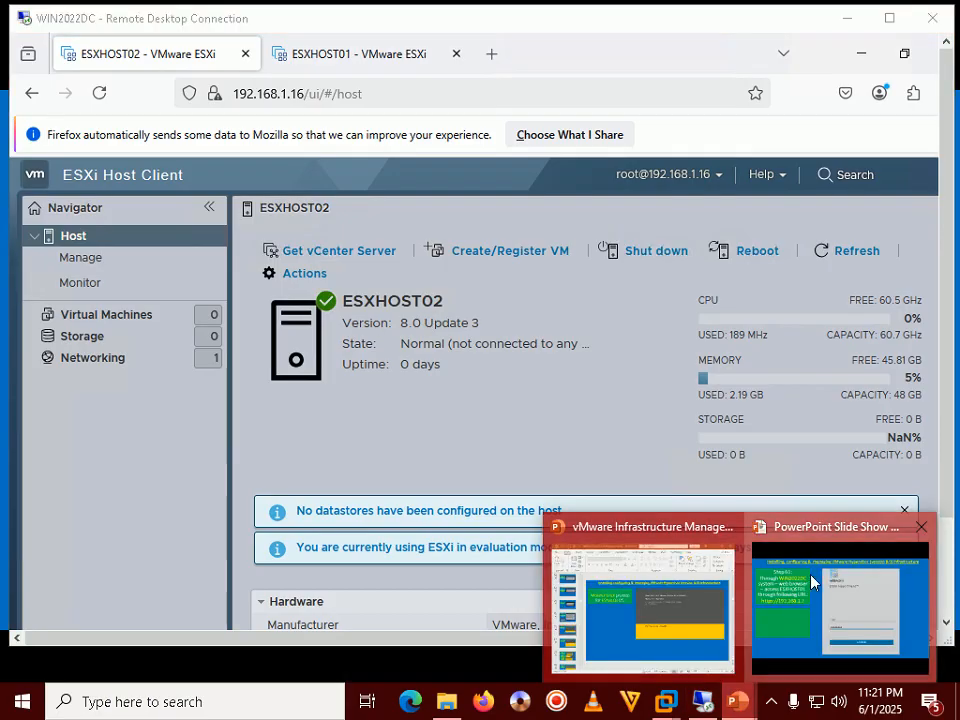
pyautogui.click(842, 610)
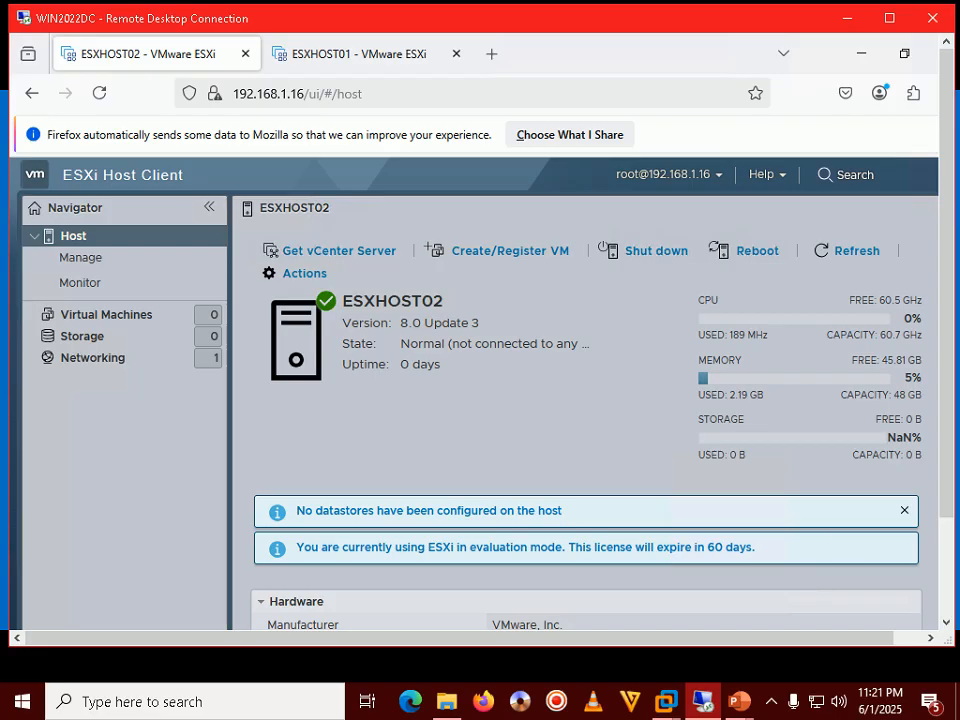
# Open ESXHOST02's Manage > System > Time & date settings for editing
pyautogui.doubleClick(675, 25)
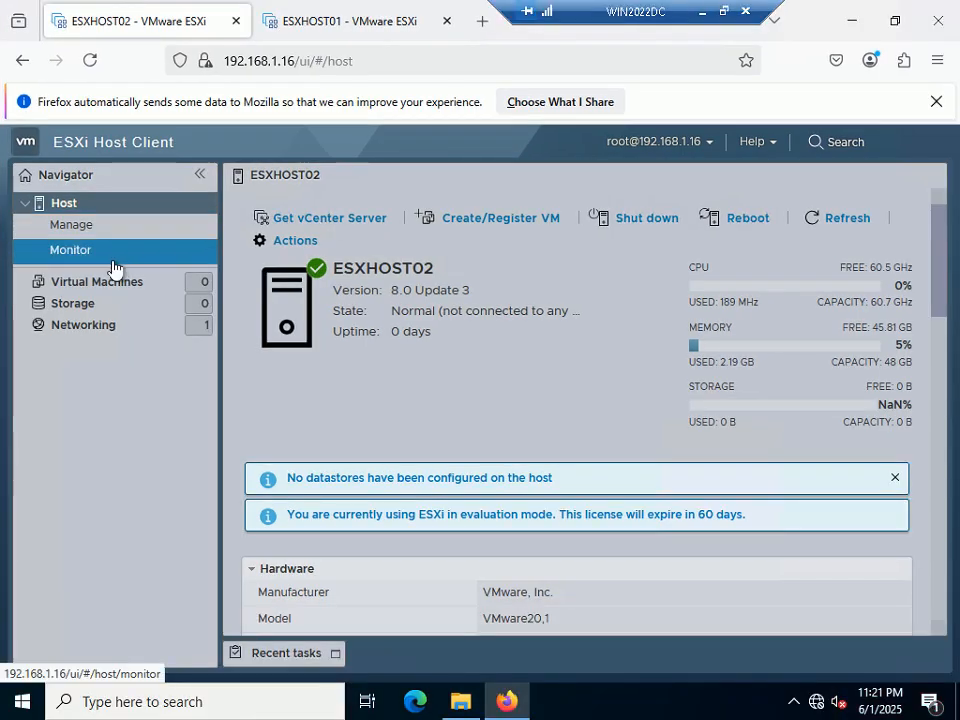
pyautogui.click(66, 227)
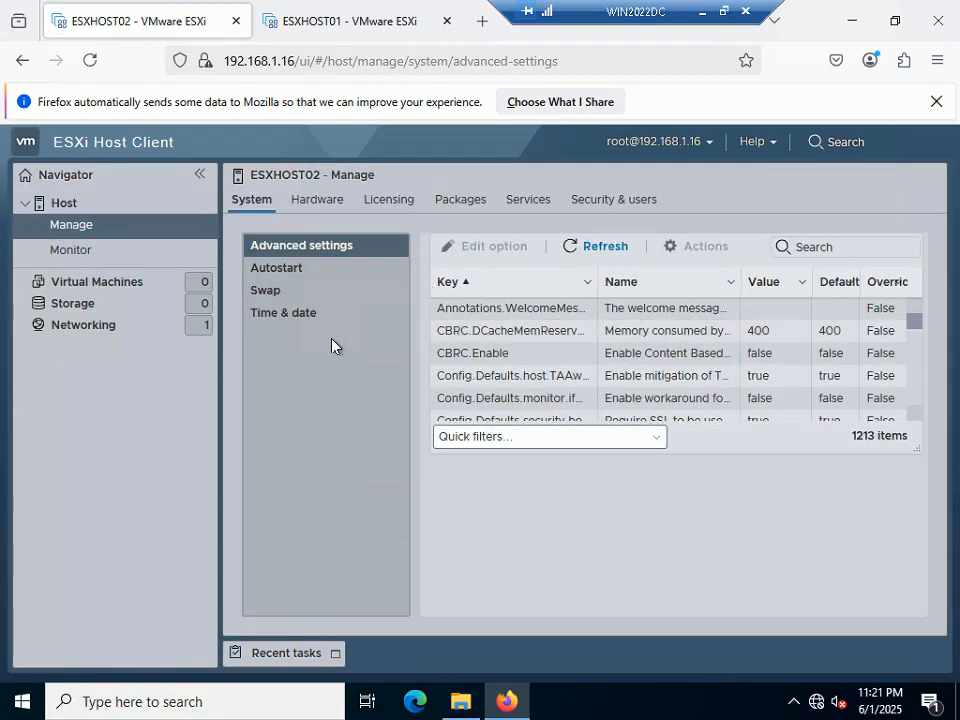
pyautogui.click(290, 315)
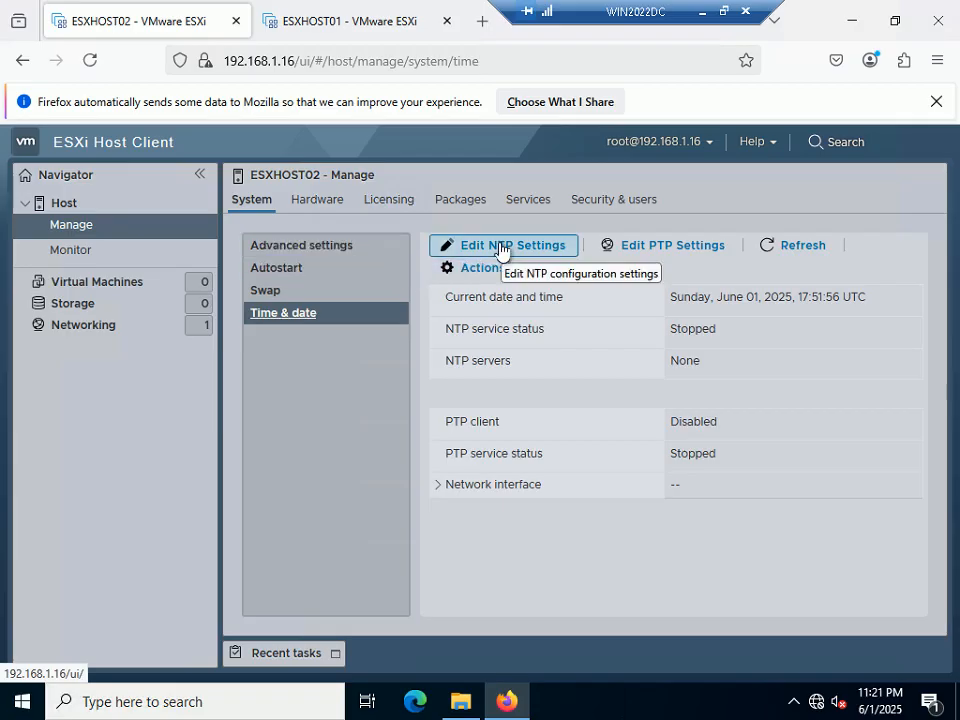
pyautogui.click(497, 247)
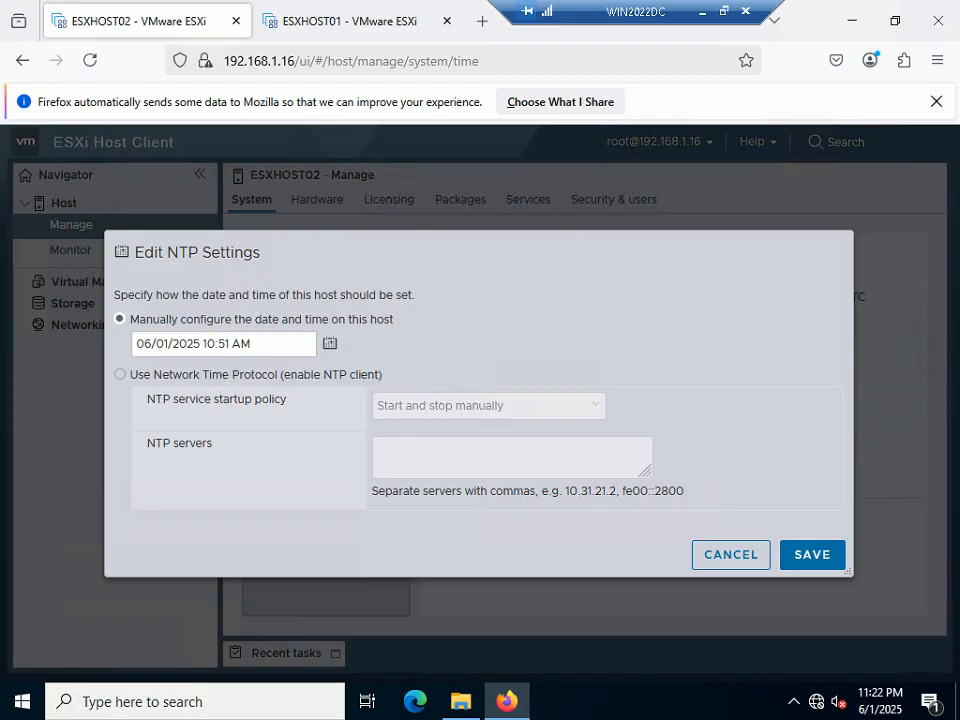
# Set the manual time to 11:22 PM on 06/01/2025 and save
pyautogui.click(226, 343)
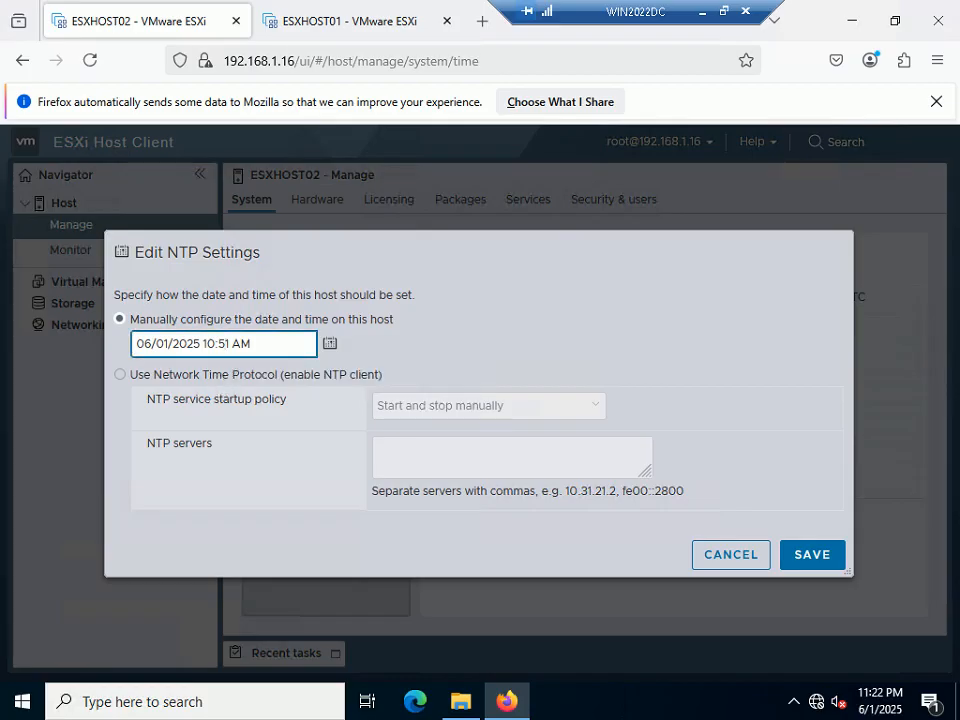
pyautogui.click(215, 343)
pyautogui.press('BackSpace')
pyautogui.write('1')
pyautogui.click(222, 343)
pyautogui.press('Delete')
pyautogui.press('BackSpace')
pyautogui.write('22')
pyautogui.press('Right')
pyautogui.press('Right')
pyautogui.press('BackSpace')
pyautogui.write('P')
pyautogui.click(823, 555)
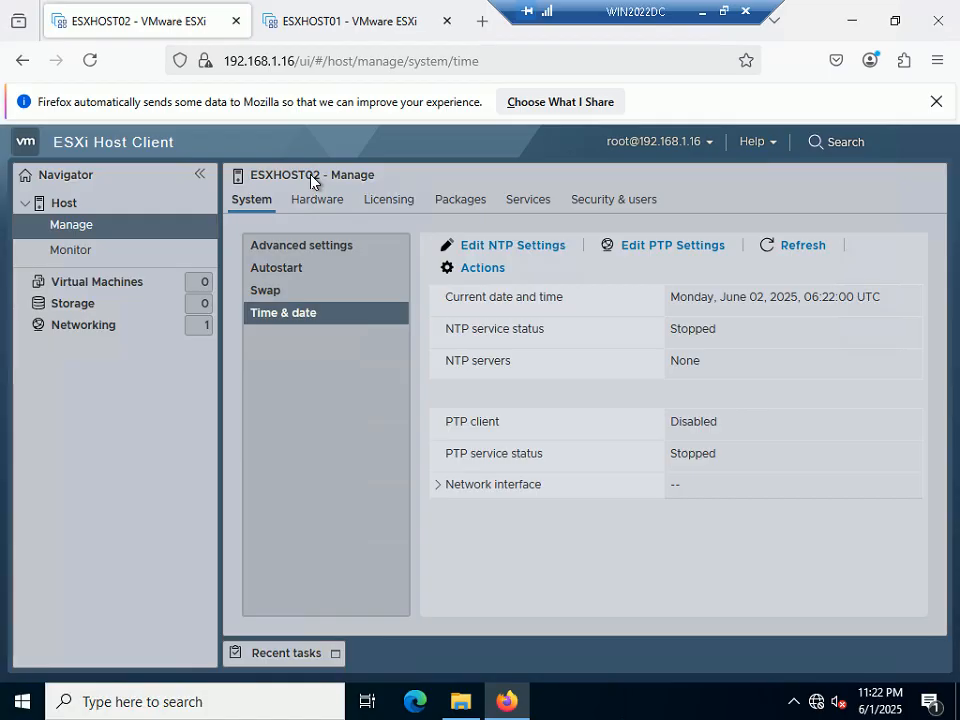
# Return to the PowerPoint slide show and advance to the next slide
pyautogui.click(723, 12)
pyautogui.moveTo(740, 702)
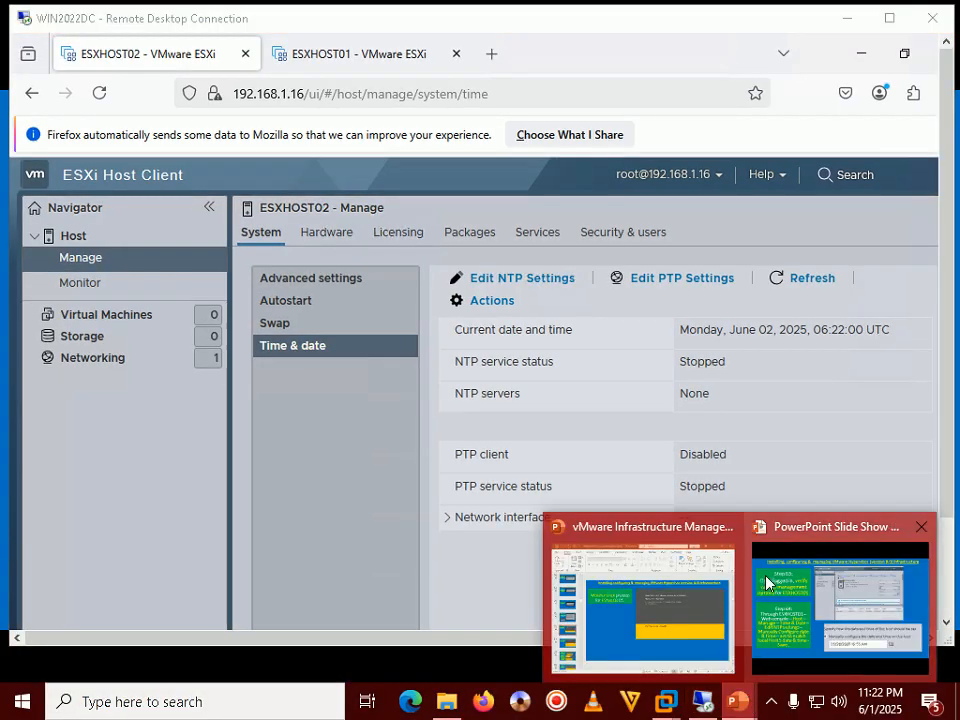
pyautogui.click(795, 575)
pyautogui.press('Right')
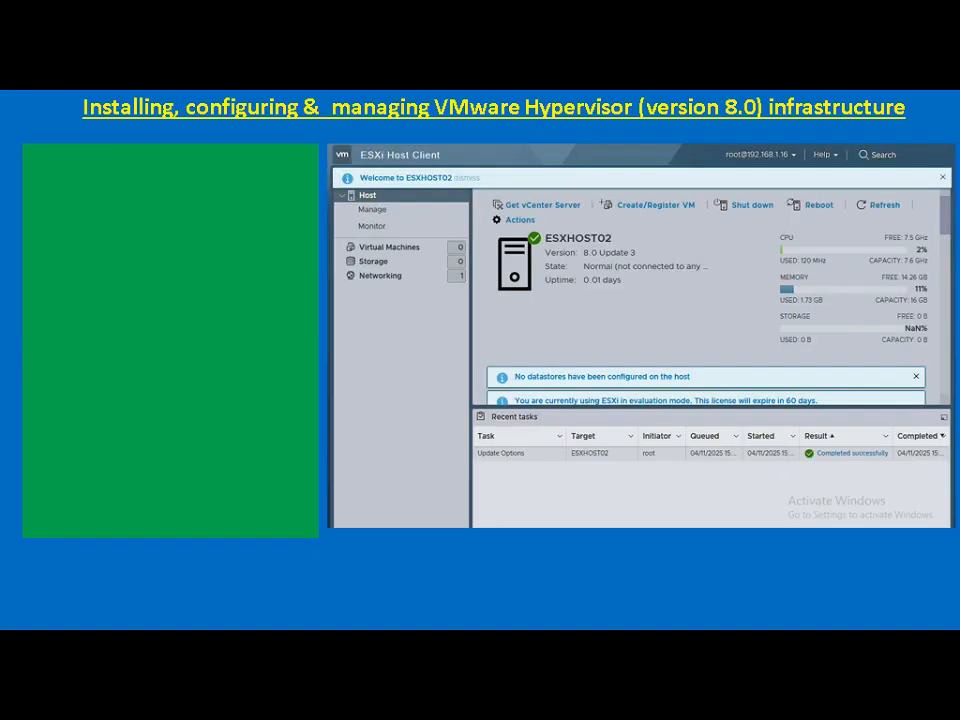